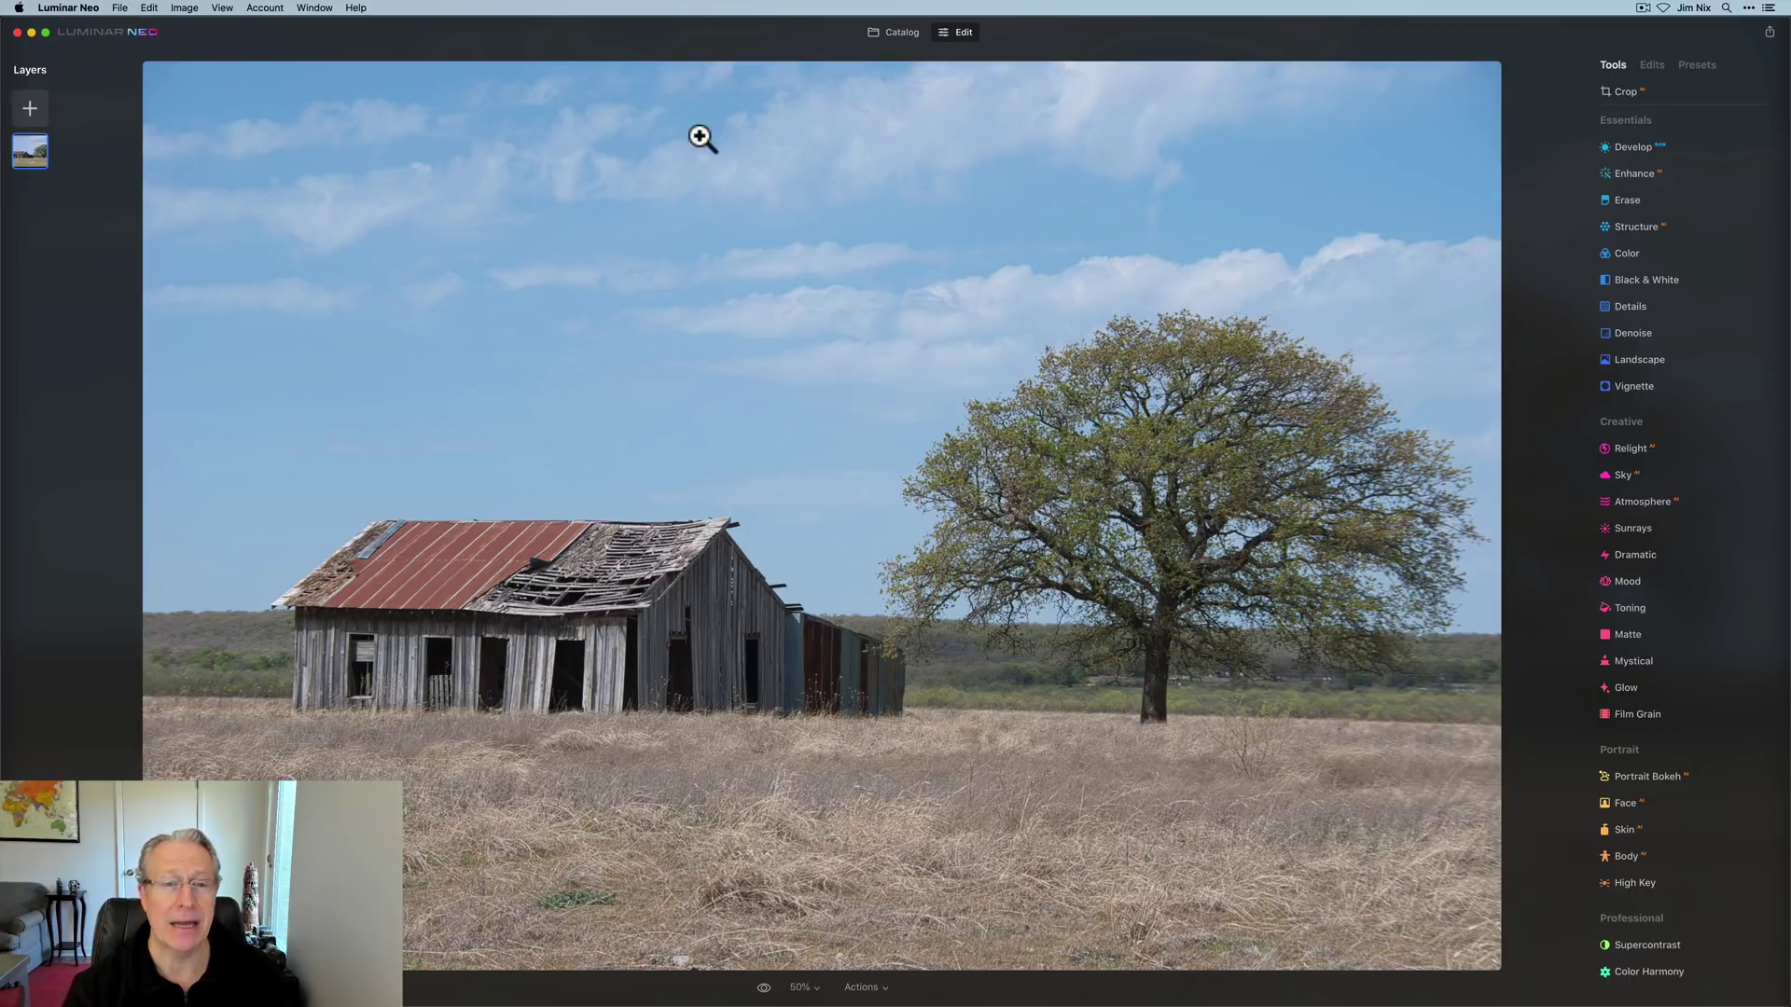
Add the first saved My Images texture as a layer and resize it over the barn photo
click(31, 109)
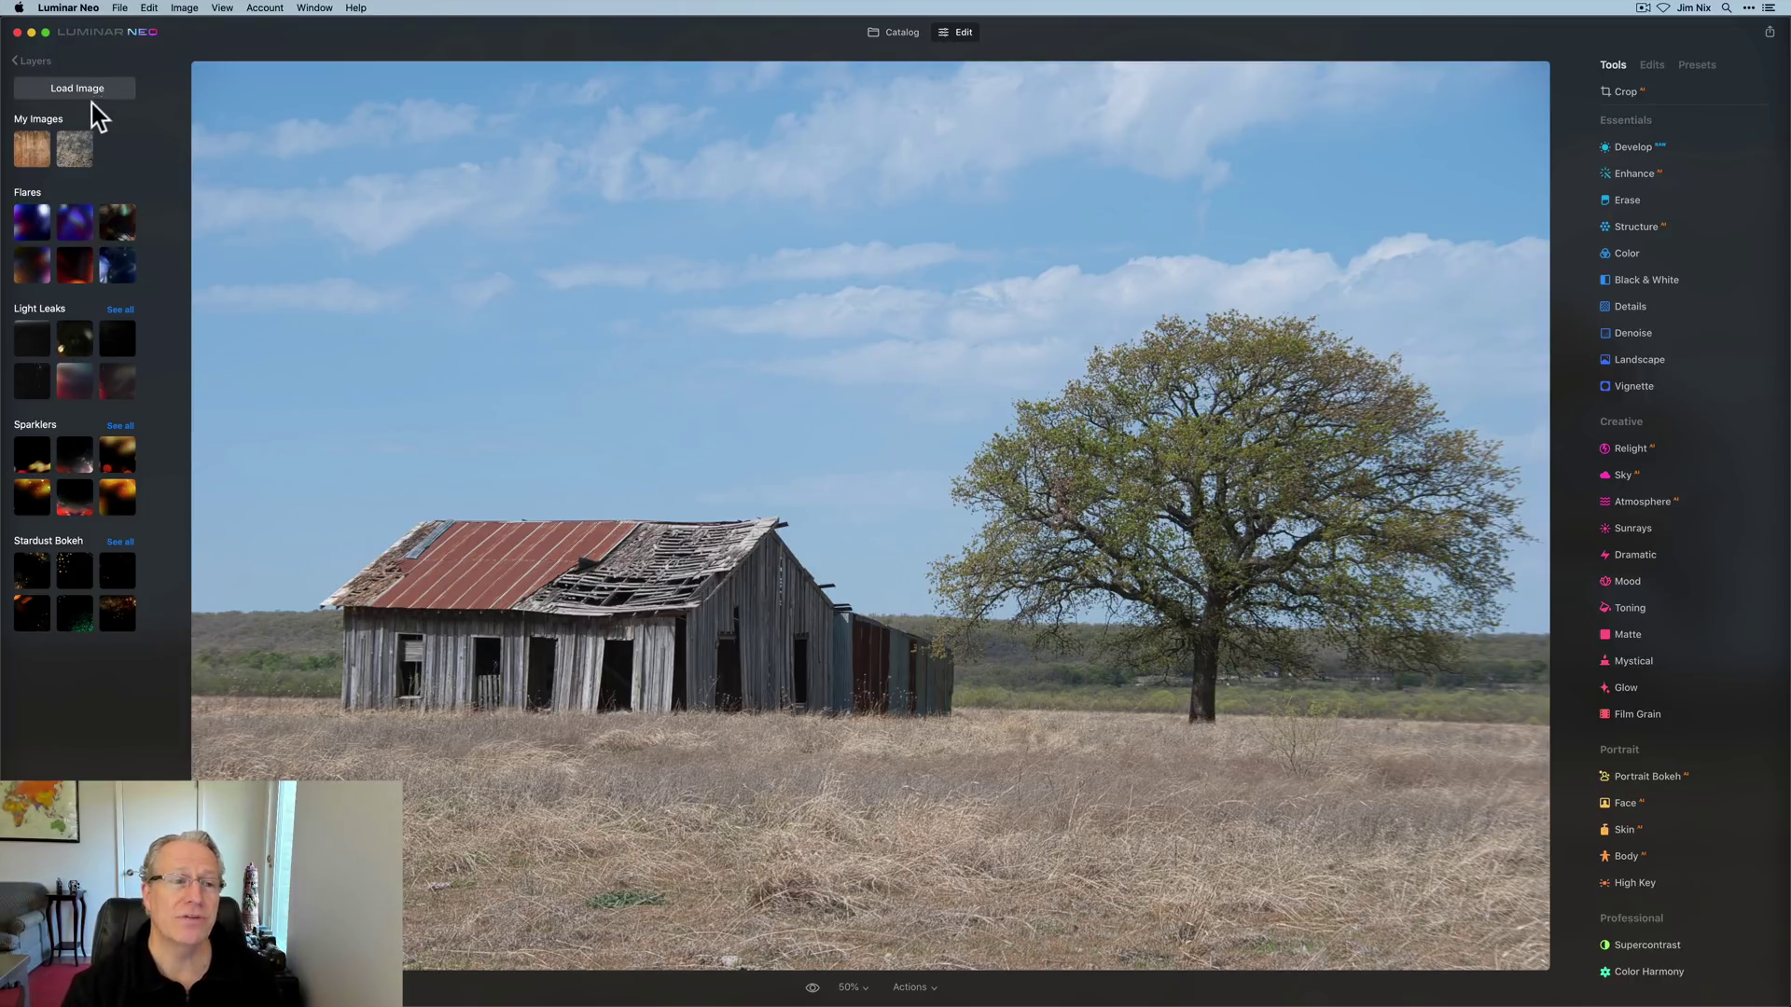
click(32, 145)
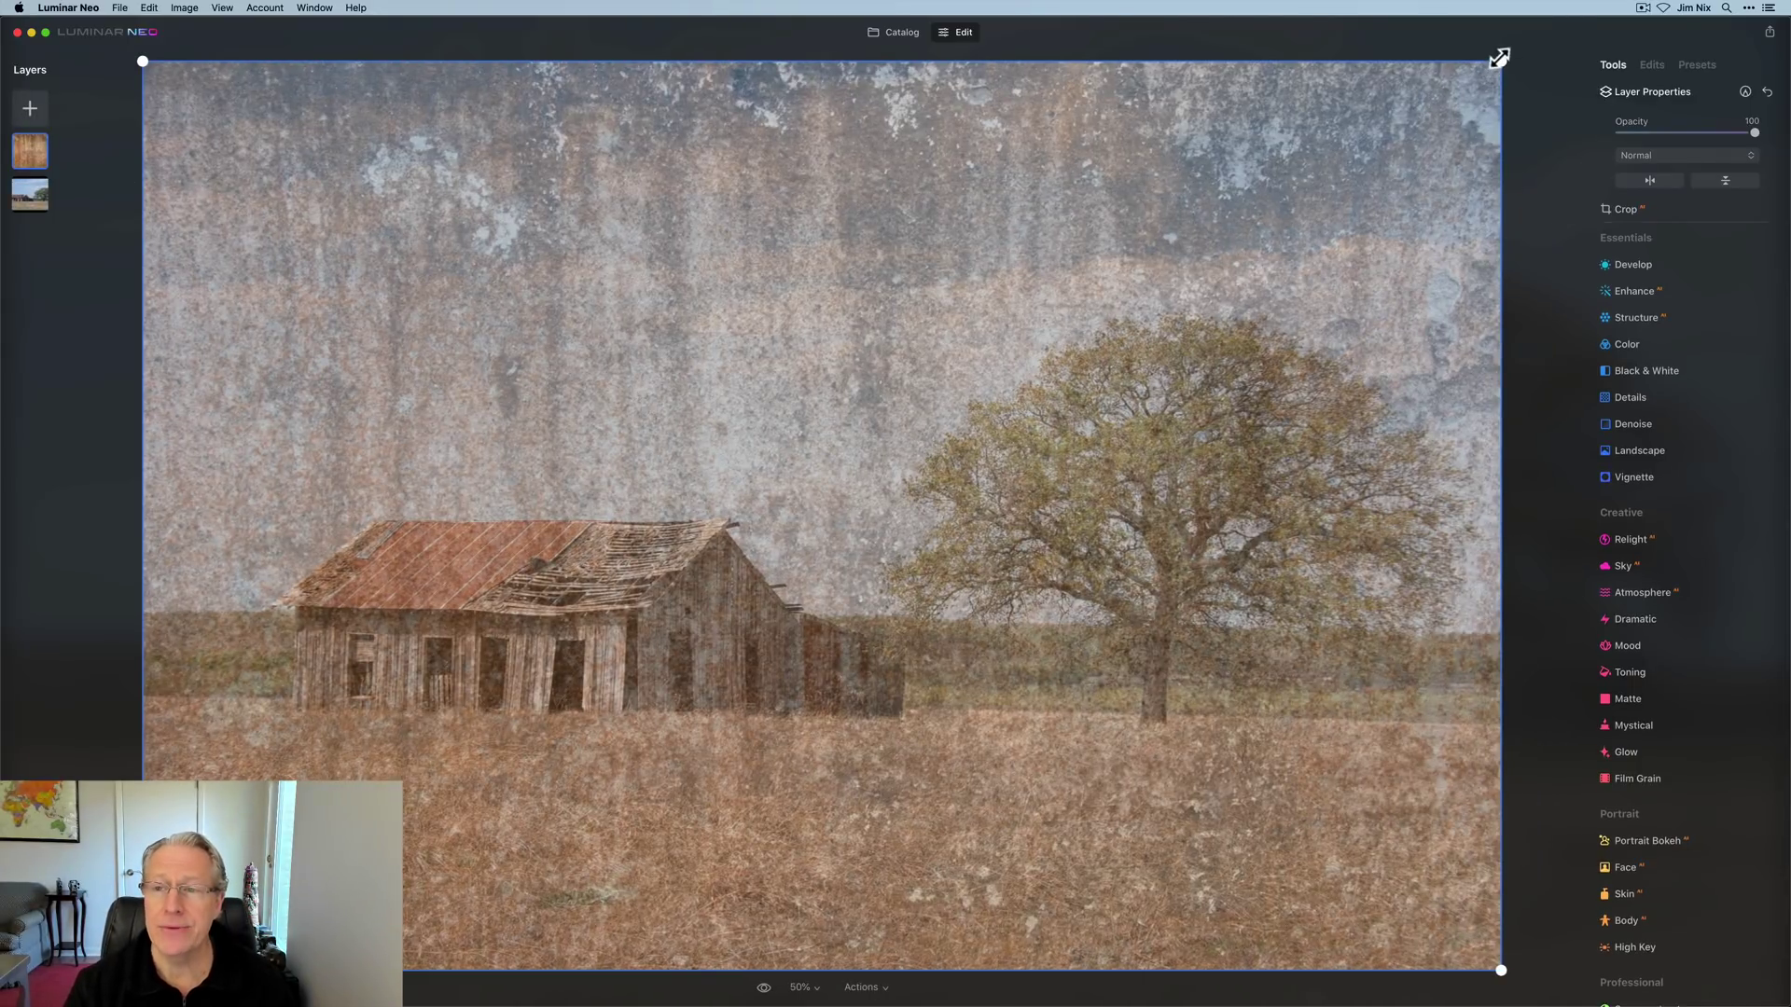
mouse_move(1499, 58)
mouse_down()
mouse_move(1451, 94)
mouse_move(1499, 59)
mouse_up()
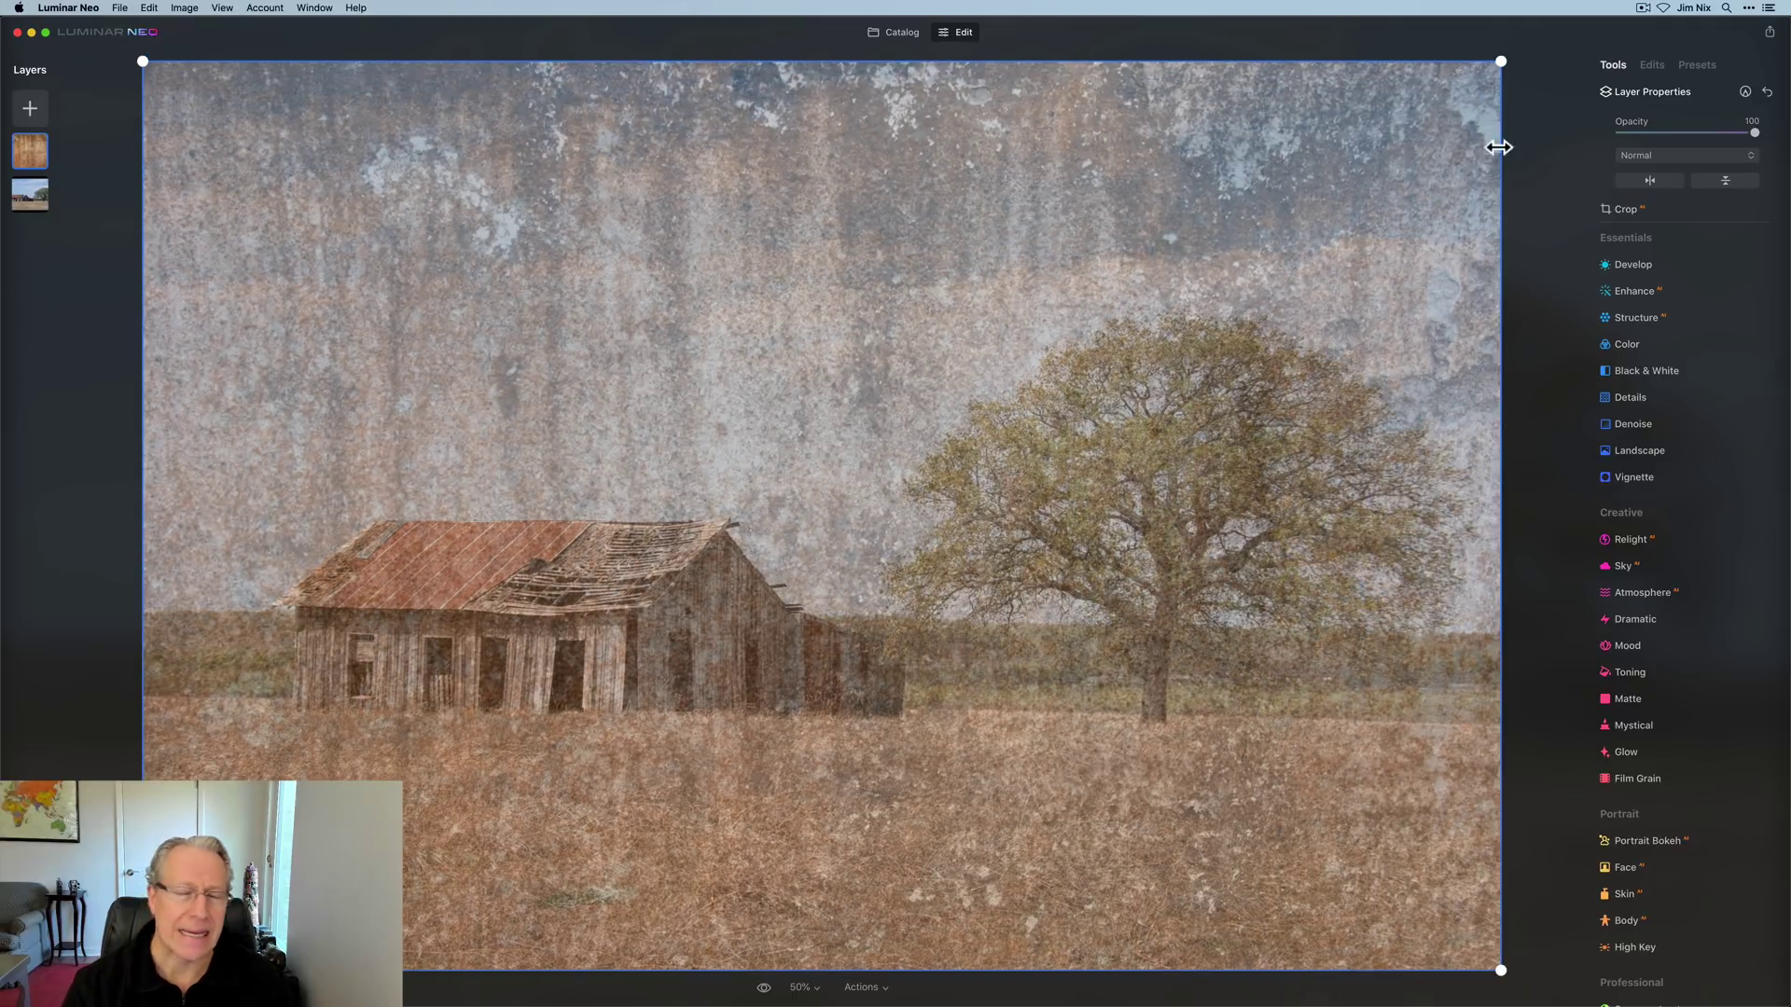
Blend the texture layer in Screen mode at about 47 opacity
click(1686, 132)
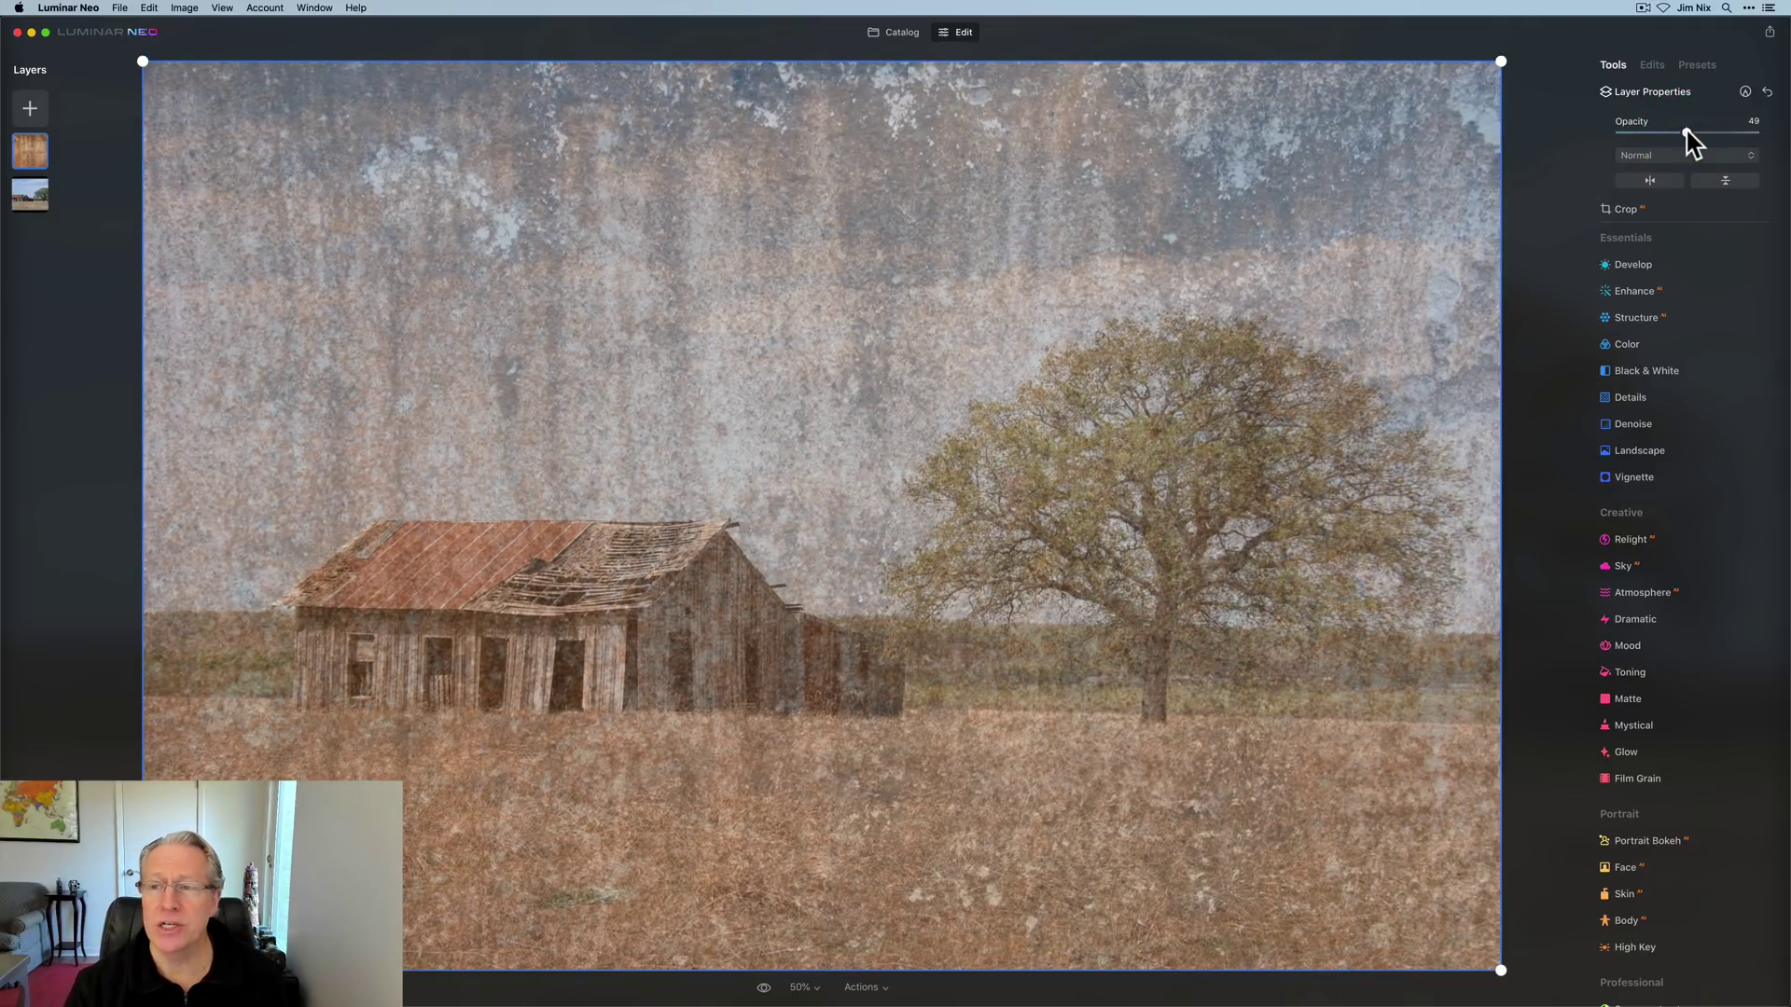
drag(1687, 132, 1651, 132)
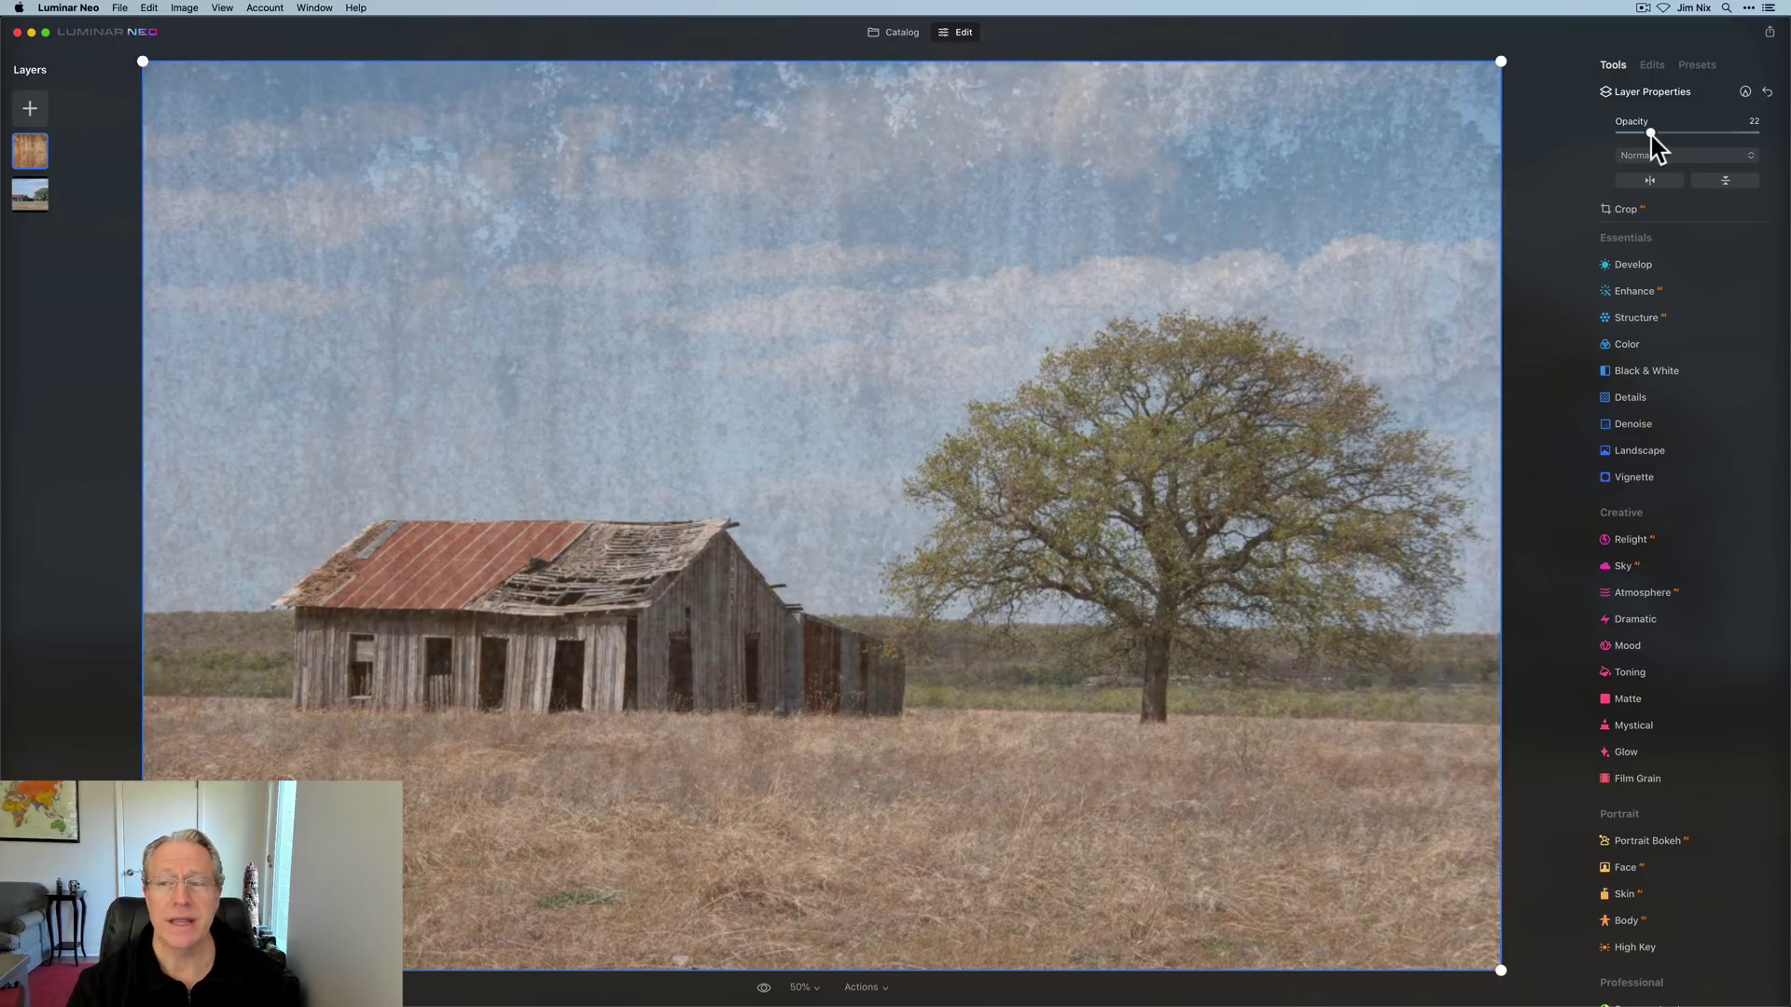
click(1649, 157)
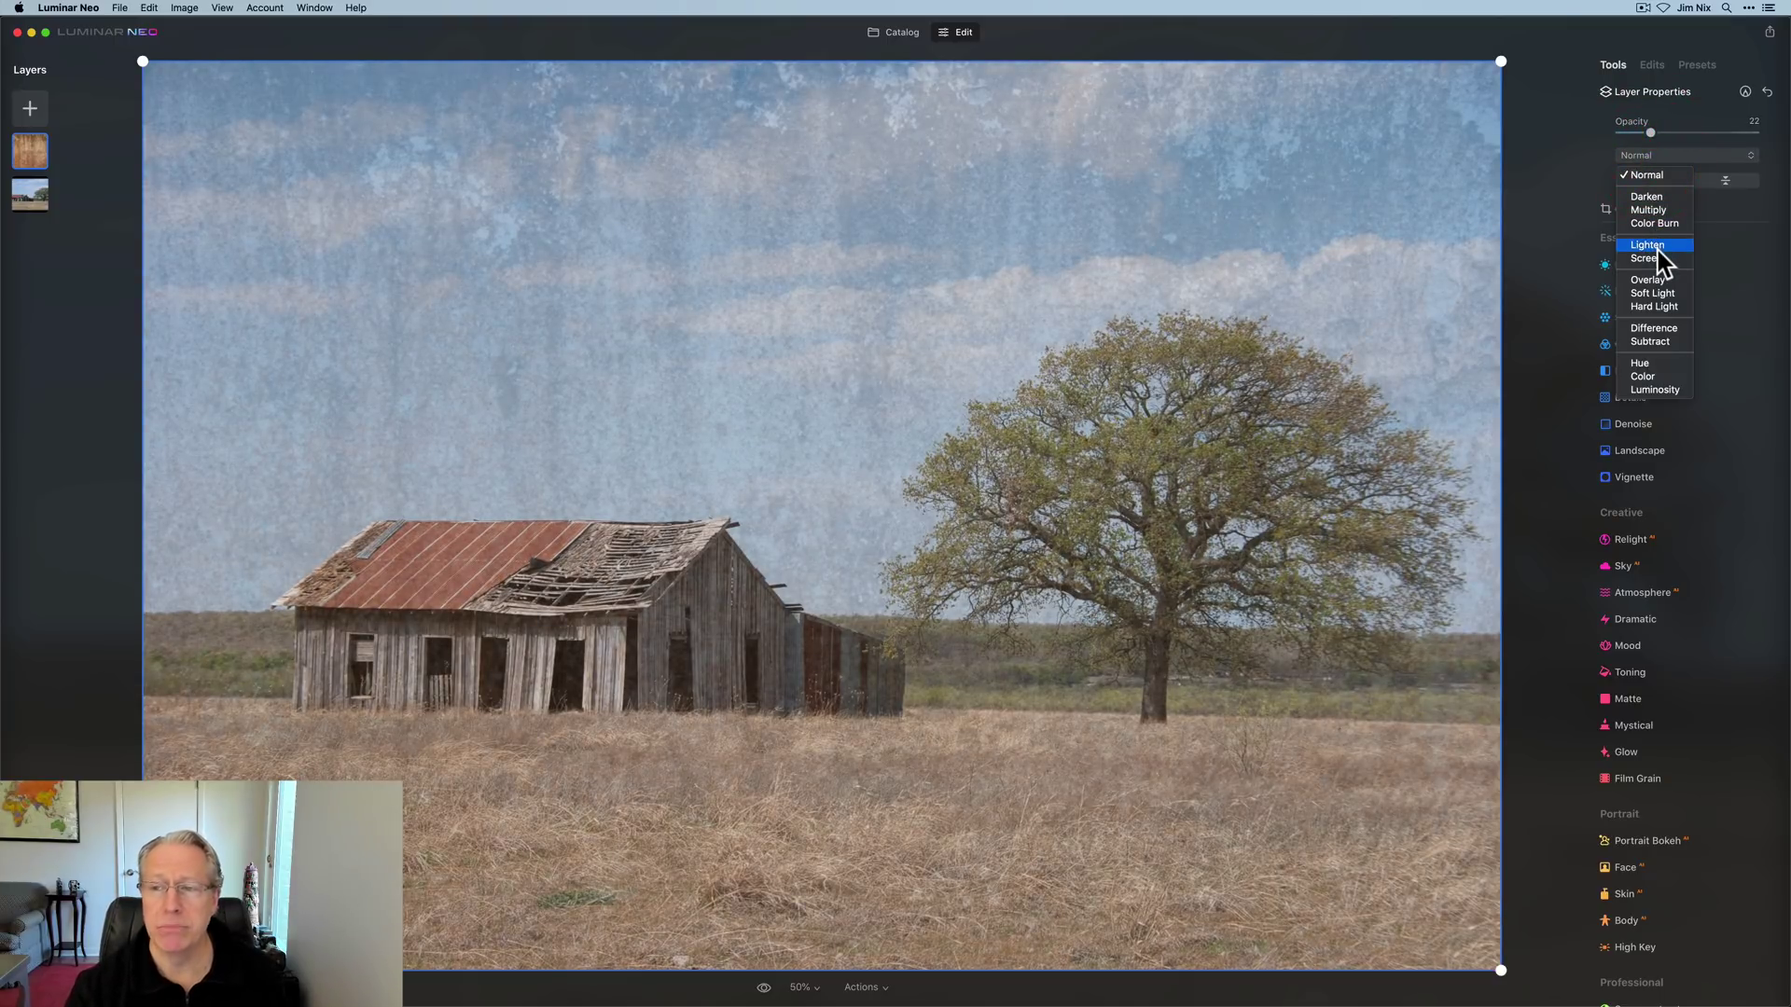
click(1657, 258)
click(1673, 132)
drag(1673, 133, 1679, 133)
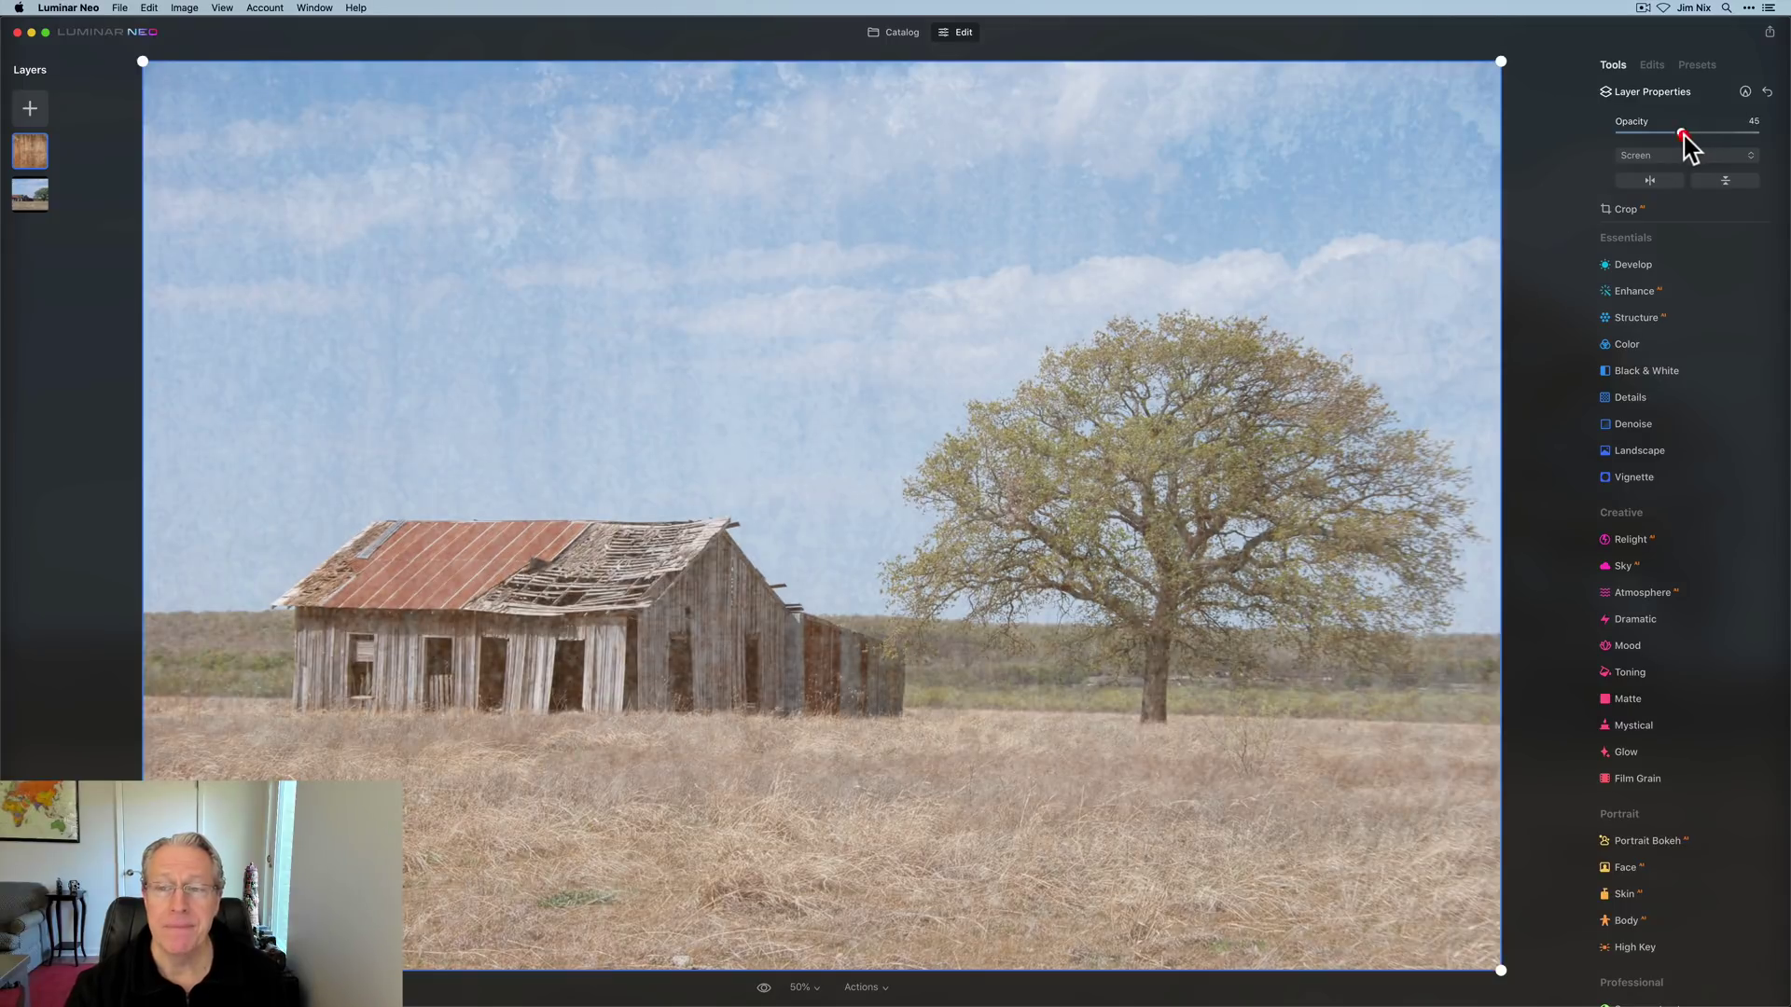
Add a paint mask, set the eraser to opacity 34, and erase the texture from the grass
click(1745, 91)
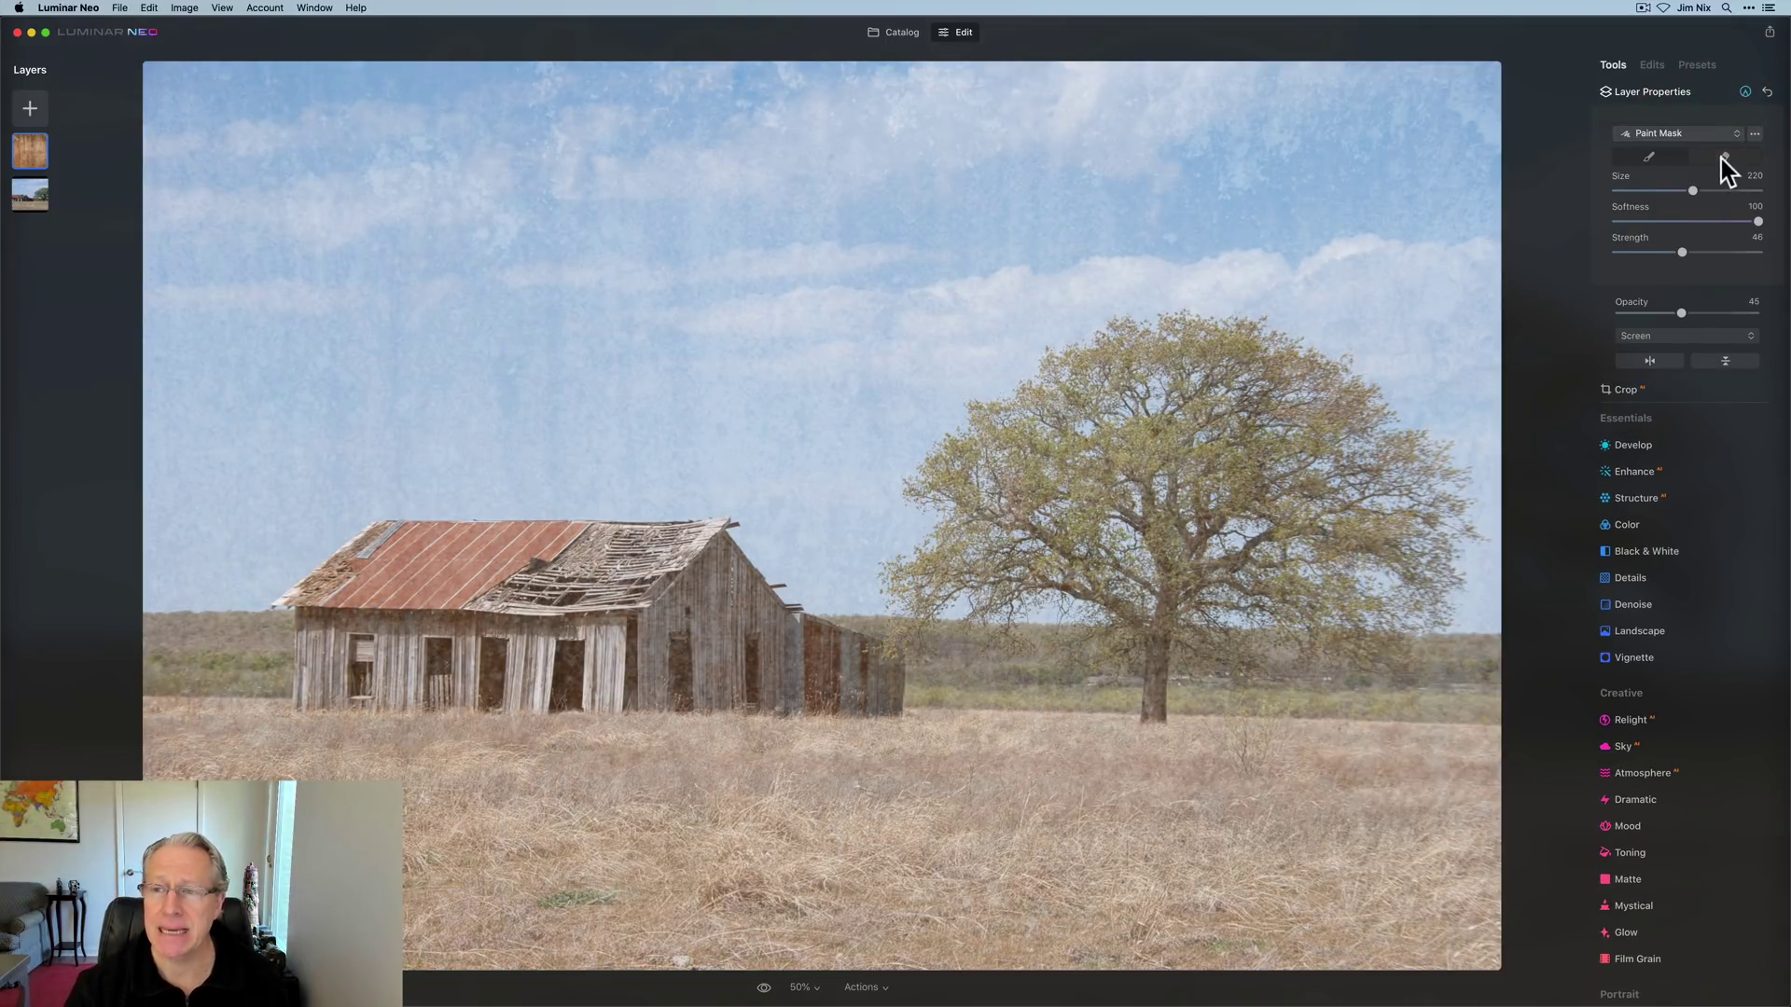
click(1723, 156)
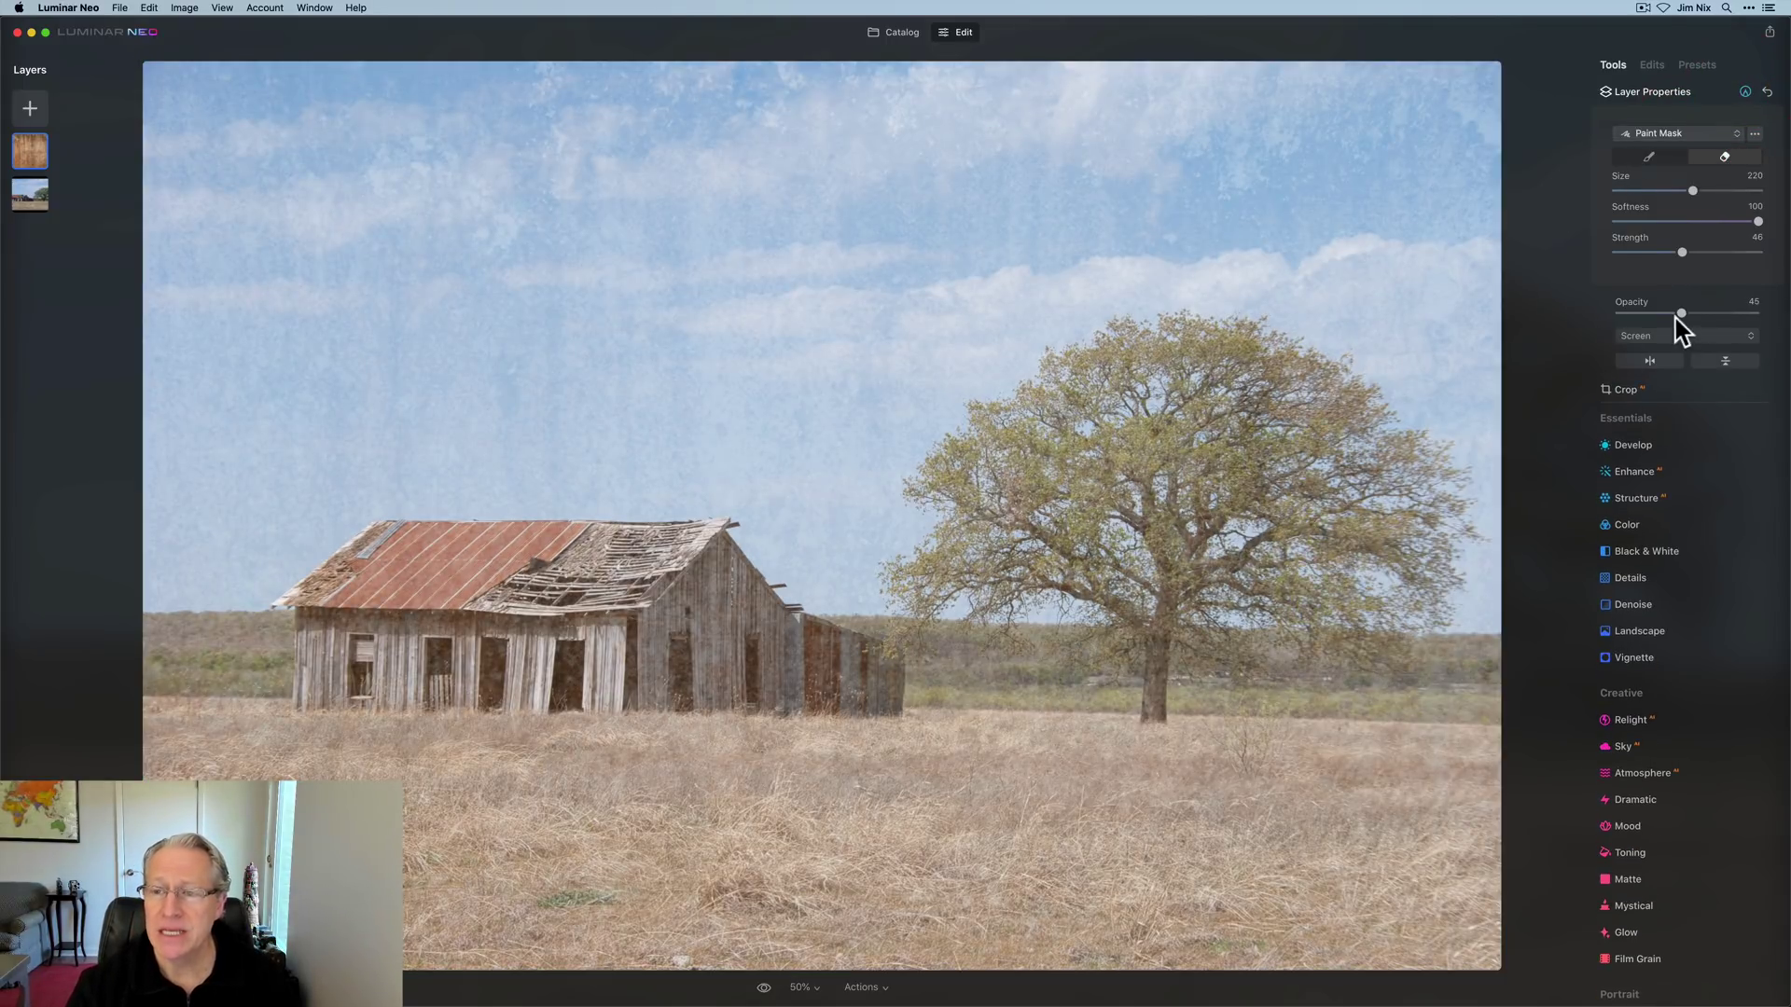
drag(1679, 314, 1667, 314)
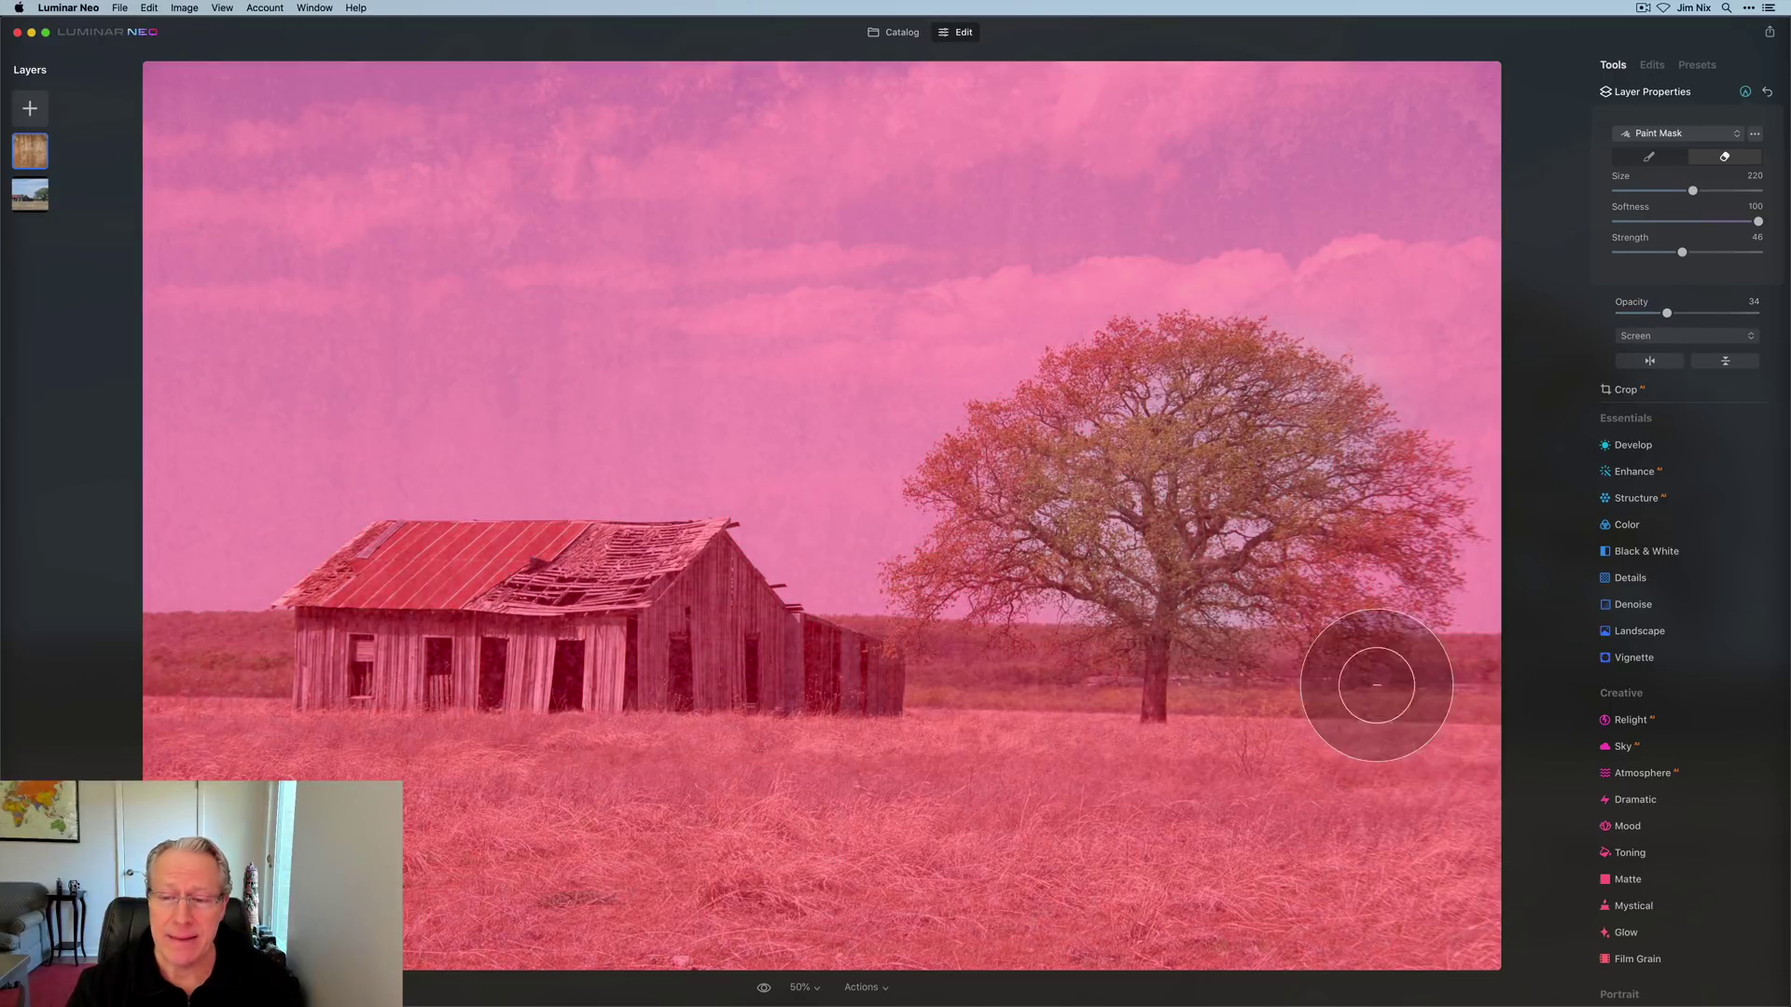
mouse_move(1387, 687)
mouse_down()
mouse_move(927, 723)
mouse_move(1428, 743)
mouse_move(1473, 813)
mouse_move(1069, 878)
mouse_move(1372, 856)
mouse_move(958, 839)
mouse_move(773, 685)
mouse_move(618, 590)
mouse_move(354, 603)
mouse_move(184, 699)
mouse_move(606, 803)
mouse_move(399, 822)
mouse_move(1162, 849)
mouse_move(682, 811)
mouse_move(400, 848)
mouse_move(1323, 887)
mouse_up()
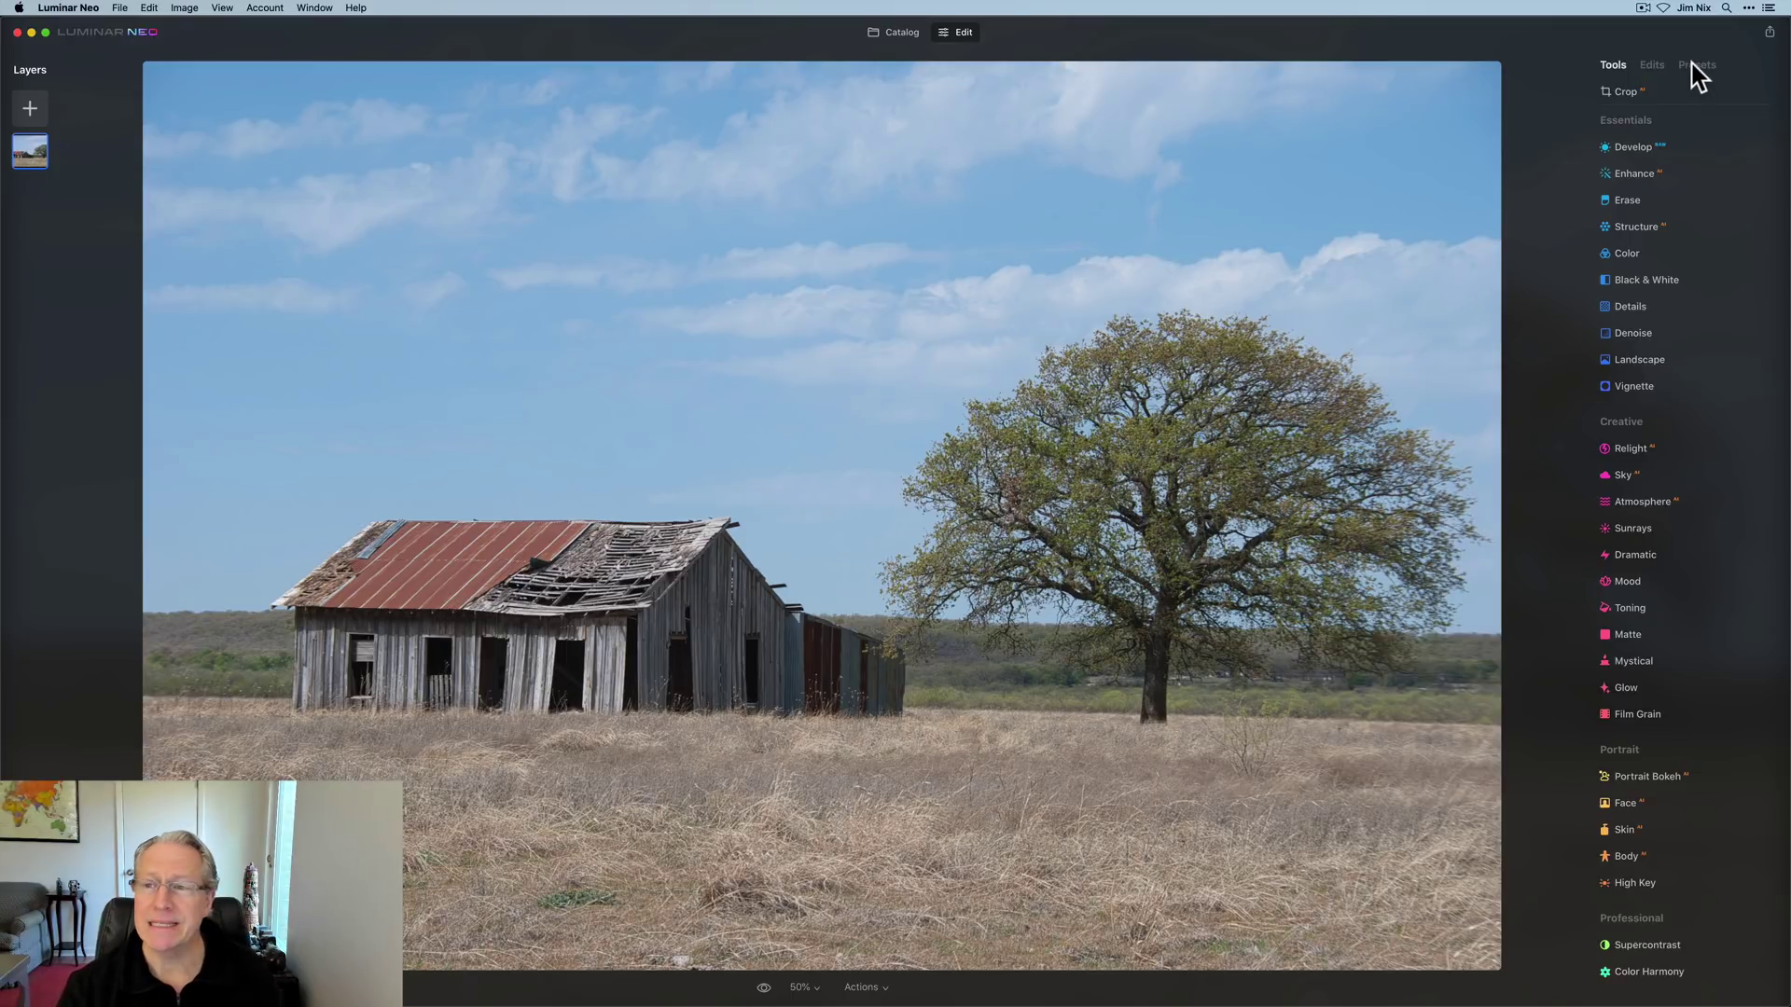
click(1691, 65)
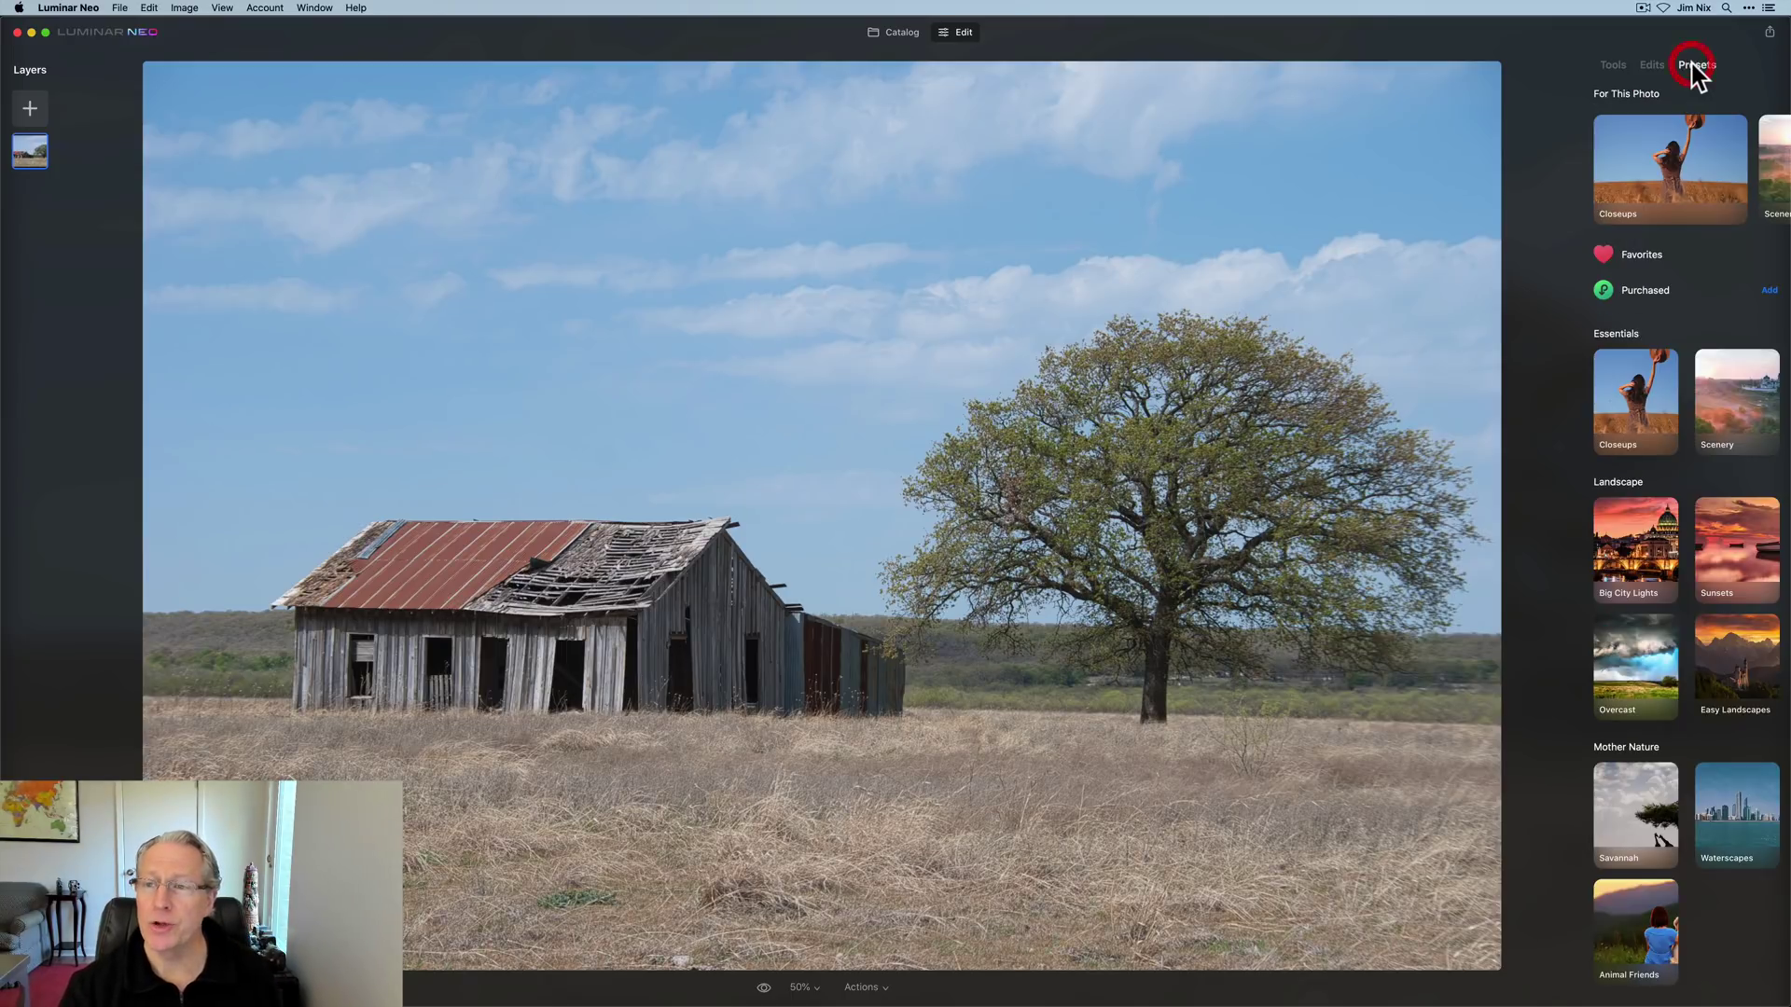
click(1719, 408)
click(1615, 321)
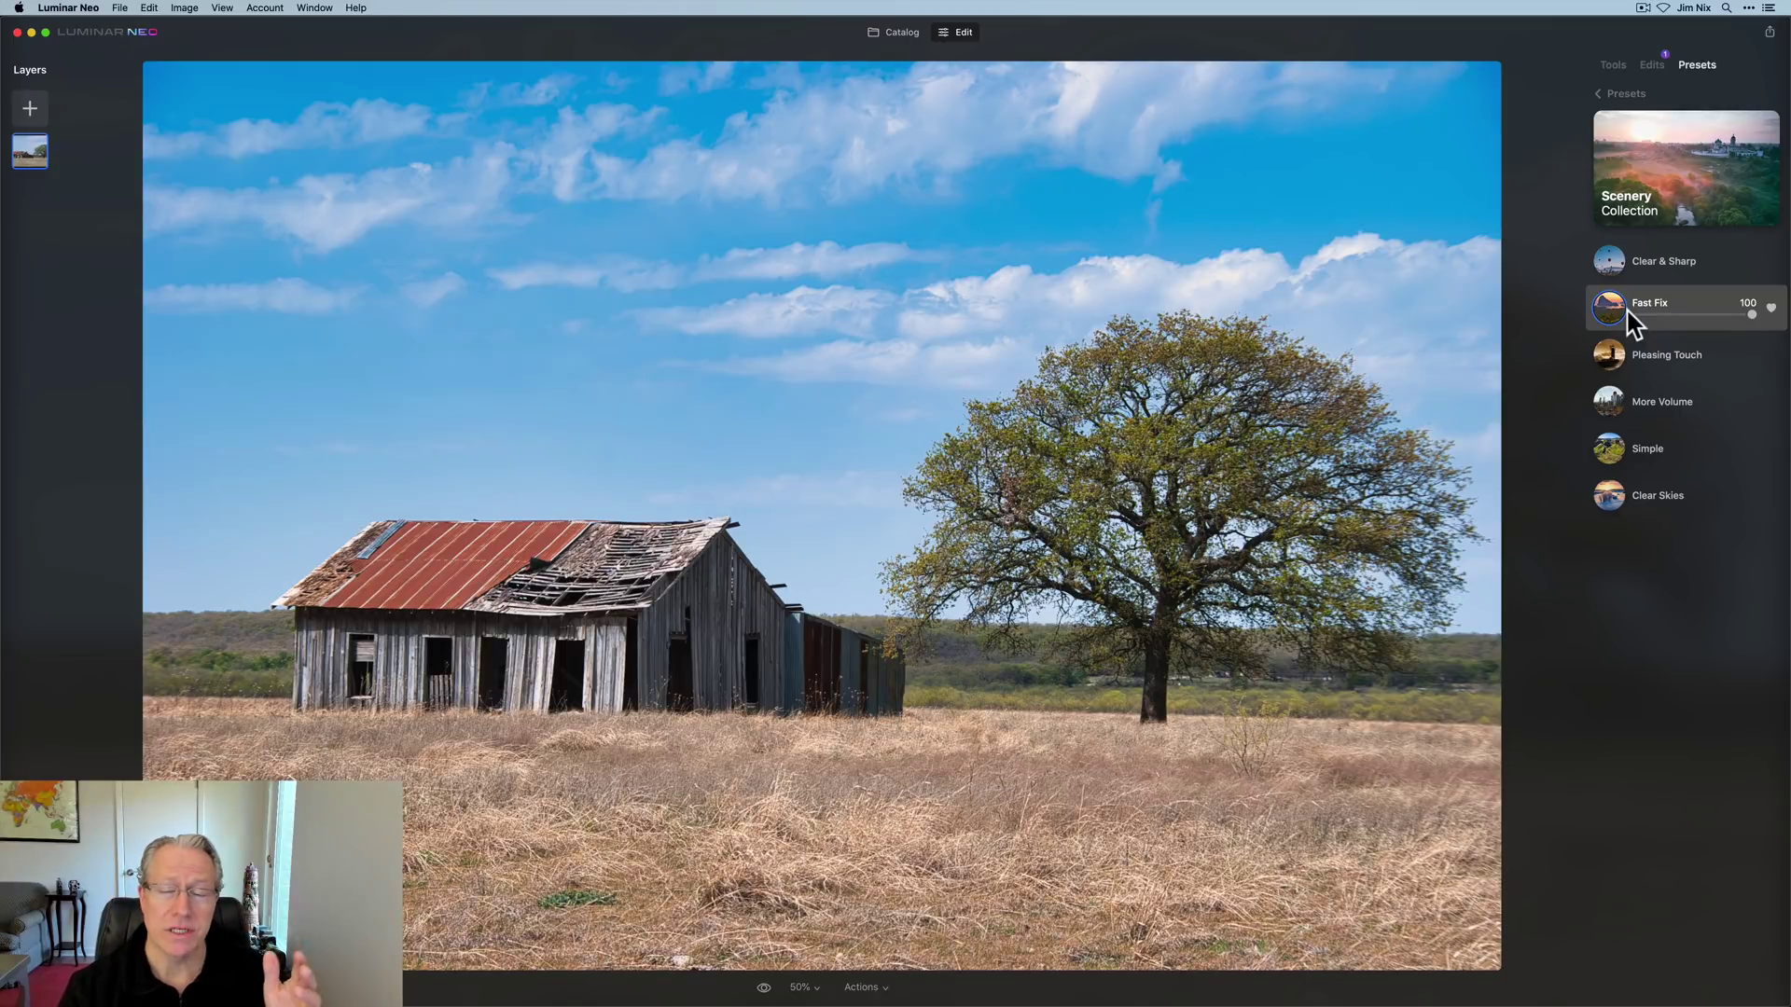
click(1605, 91)
scroll(1650, 414, up, 3)
scroll(1649, 414, down, 3)
scroll(1649, 414, up, 3)
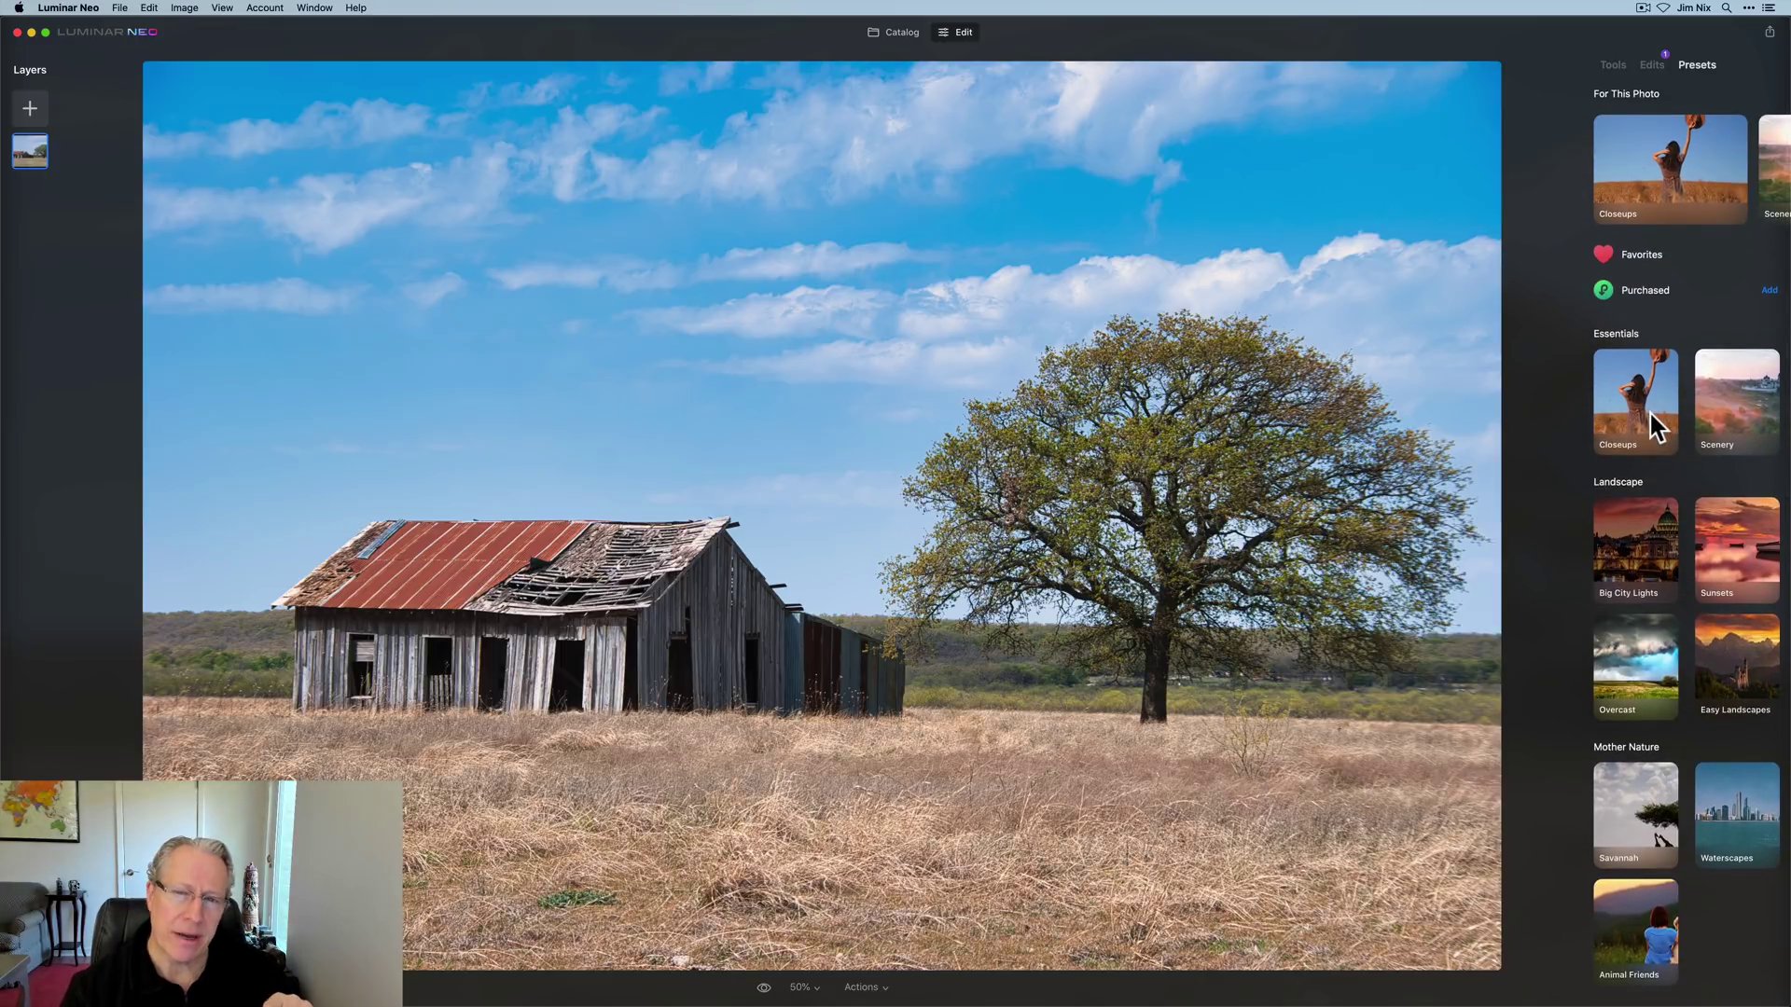
scroll(1670, 522, down, 3)
scroll(1695, 573, up, 3)
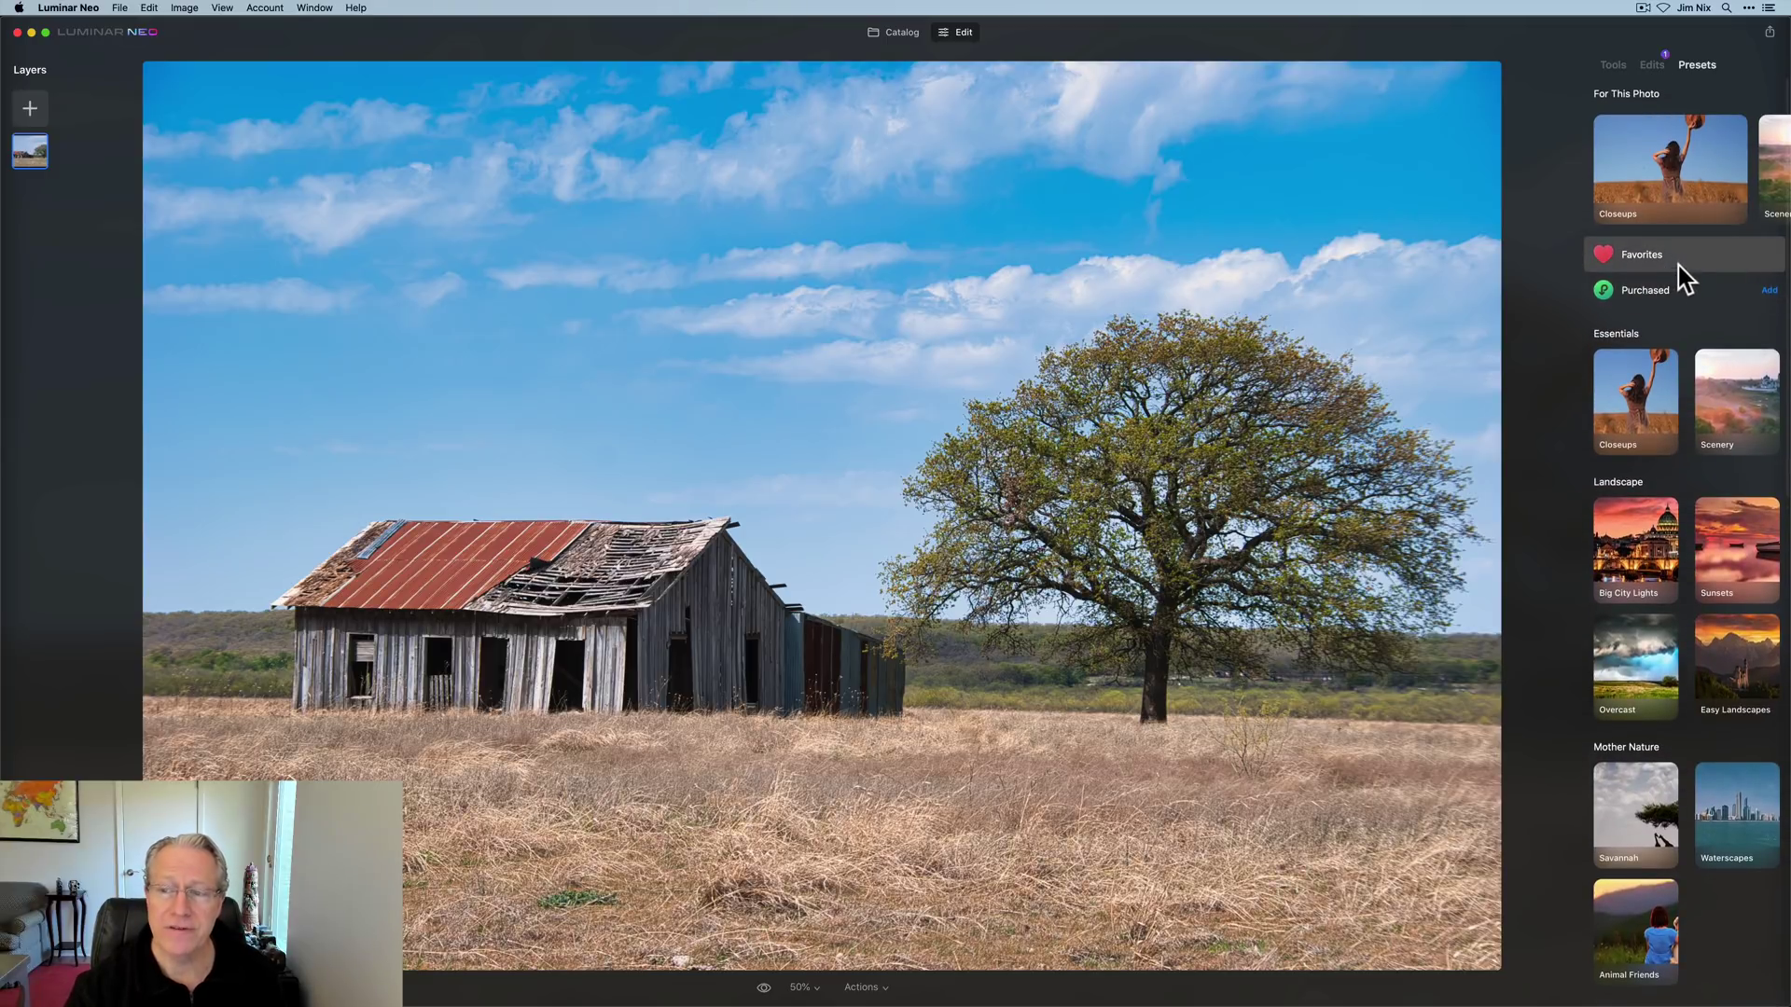
click(1677, 257)
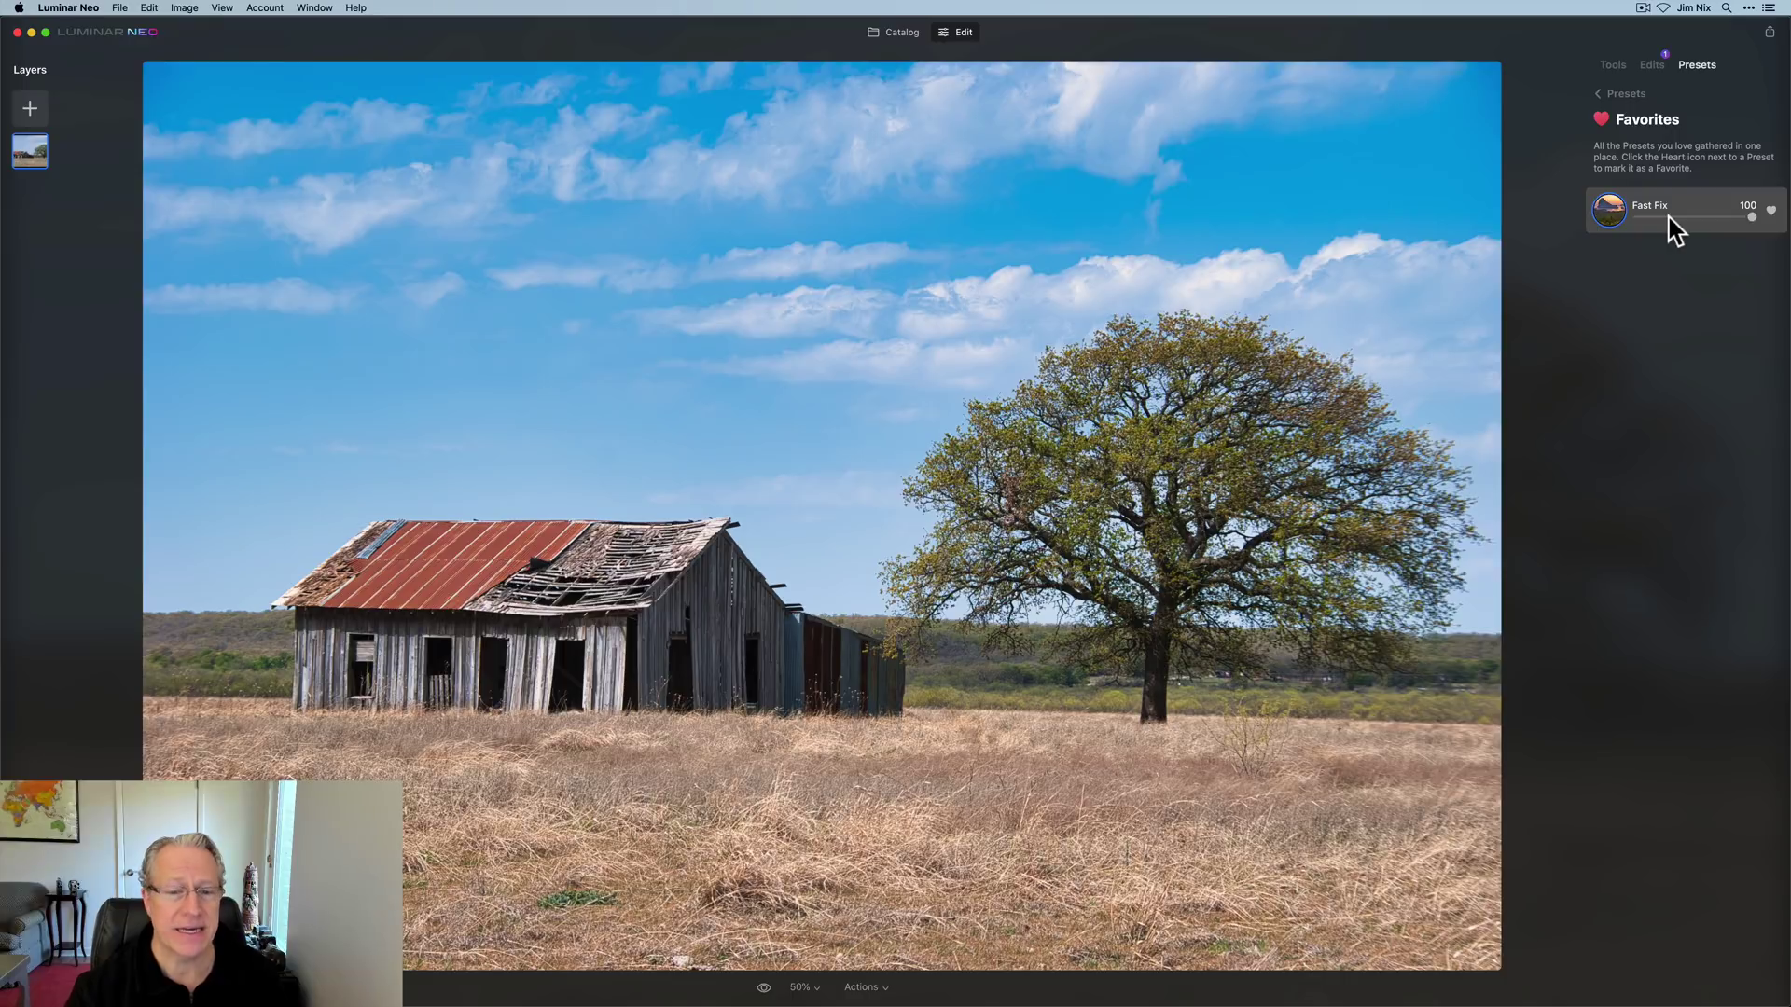
click(1605, 96)
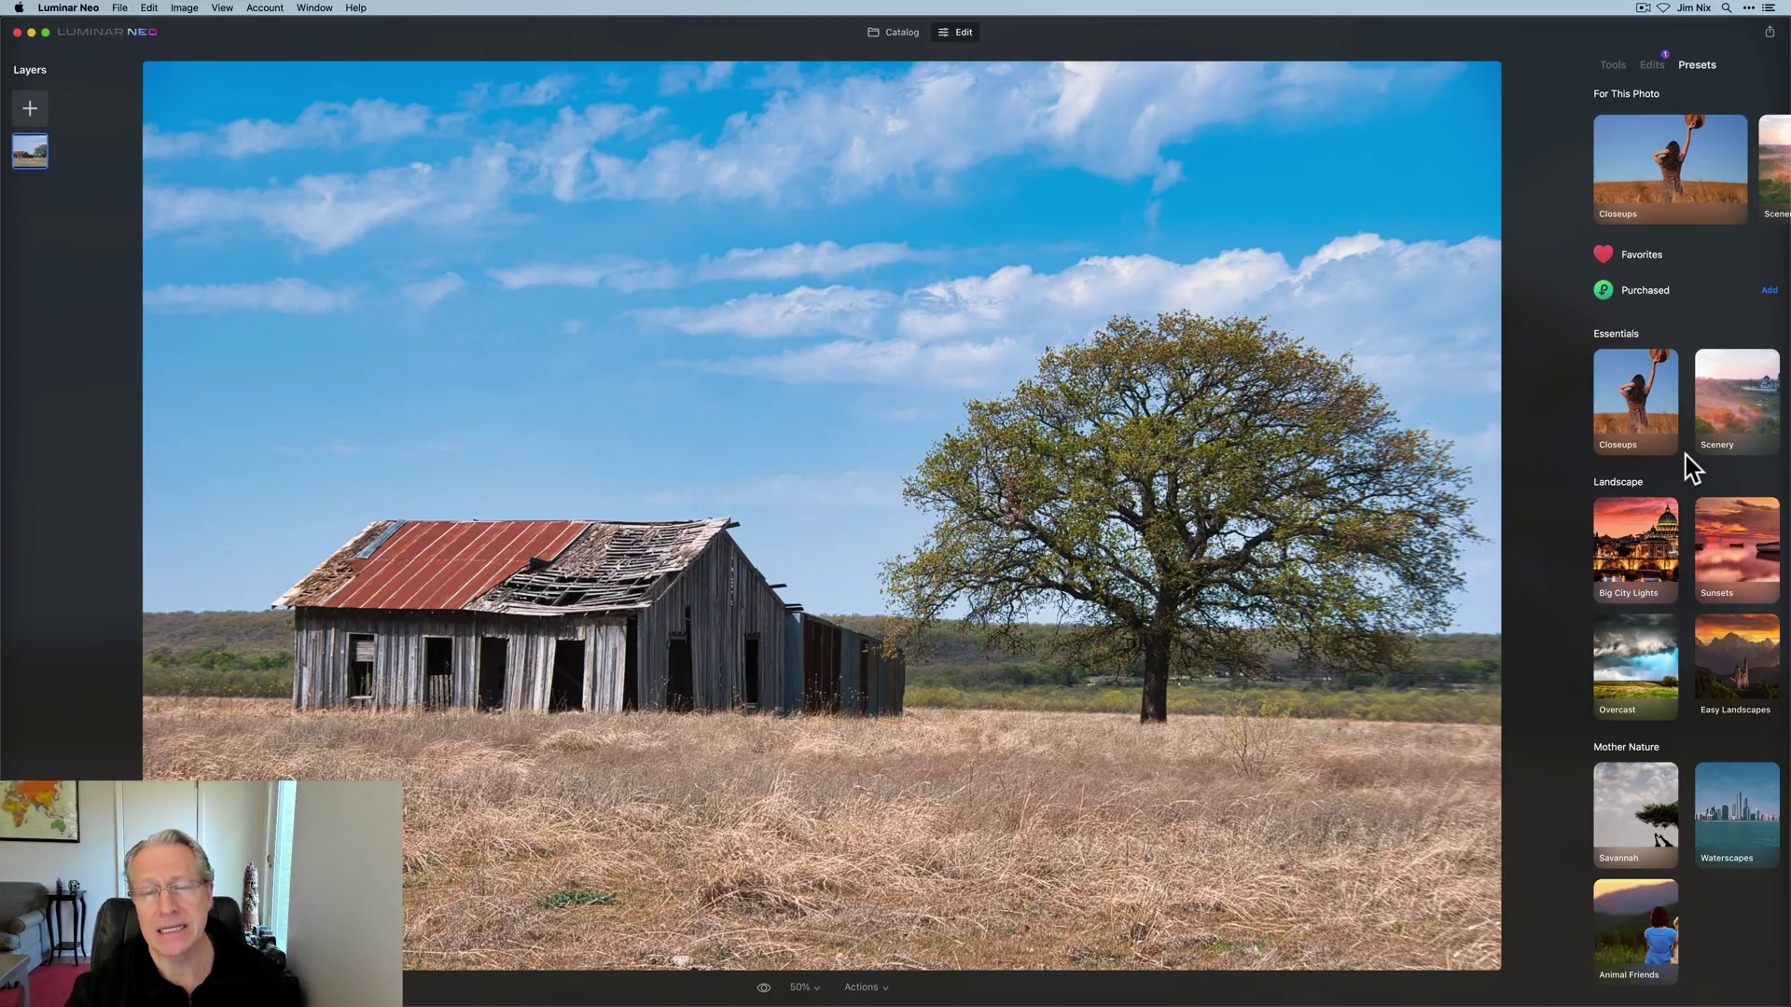
scroll(1684, 608, down, 4)
scroll(1685, 616, up, 4)
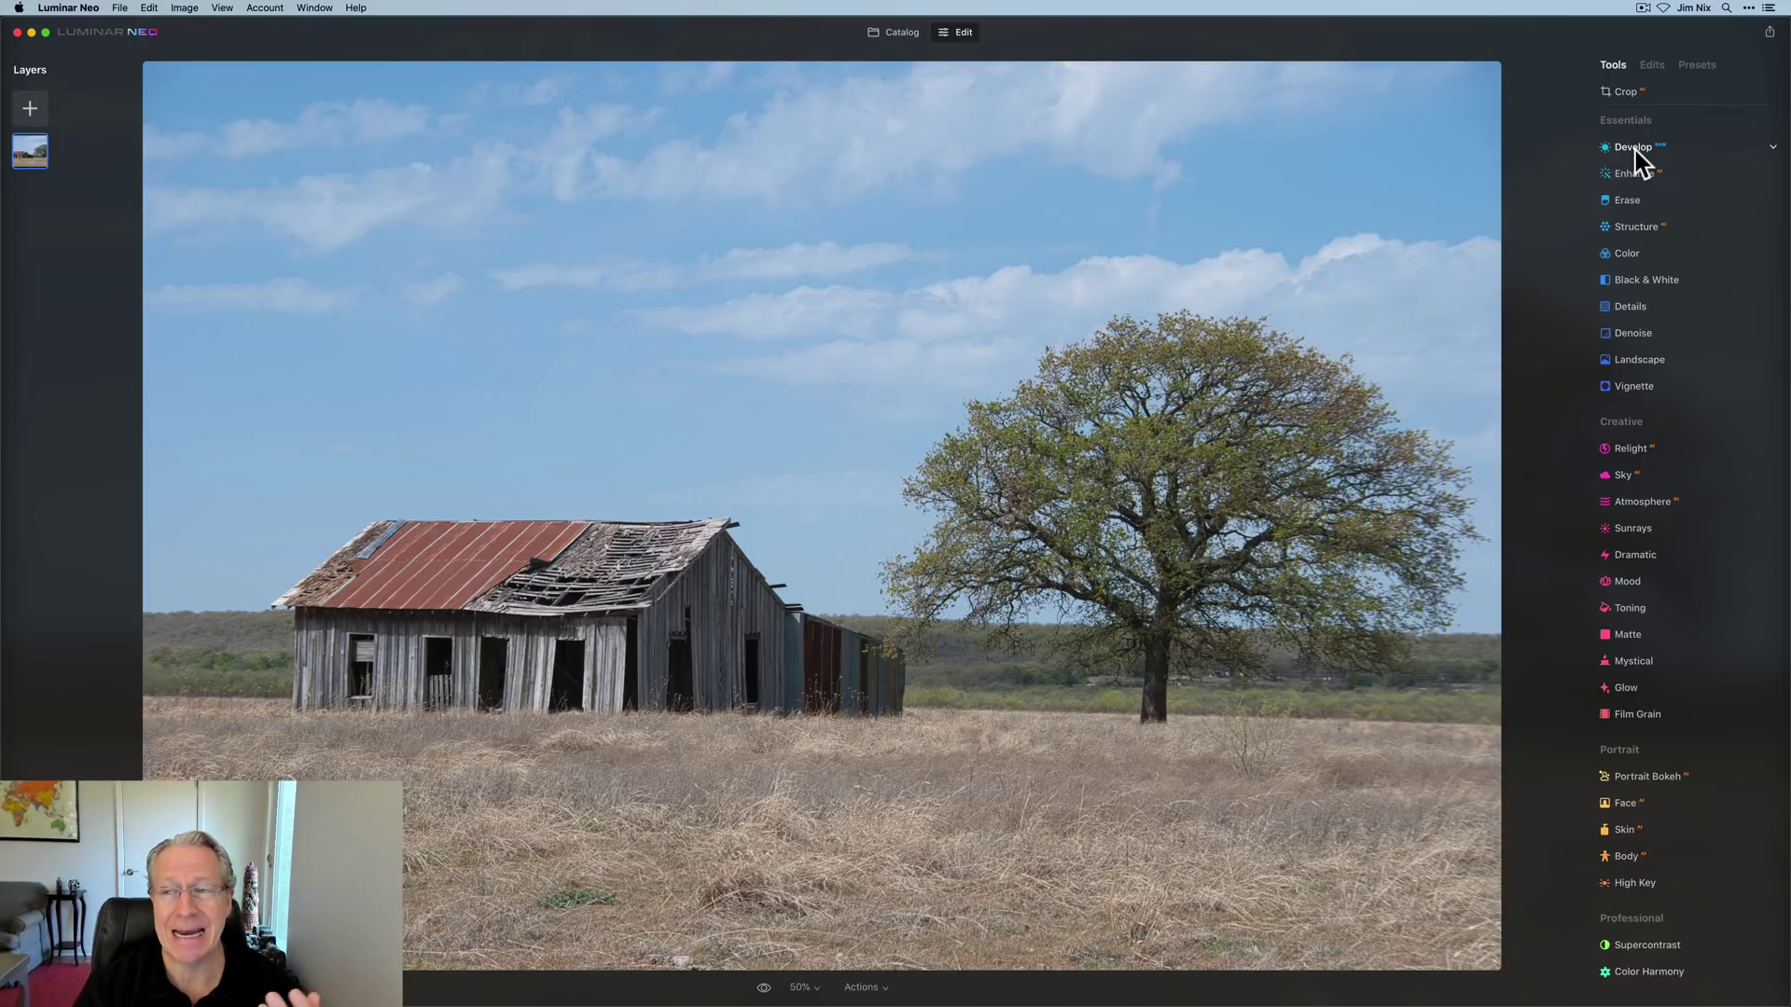
In Develop, add Smart Contrast, Saturation 7, Shadows 38 and Exposure 0.78
click(1637, 149)
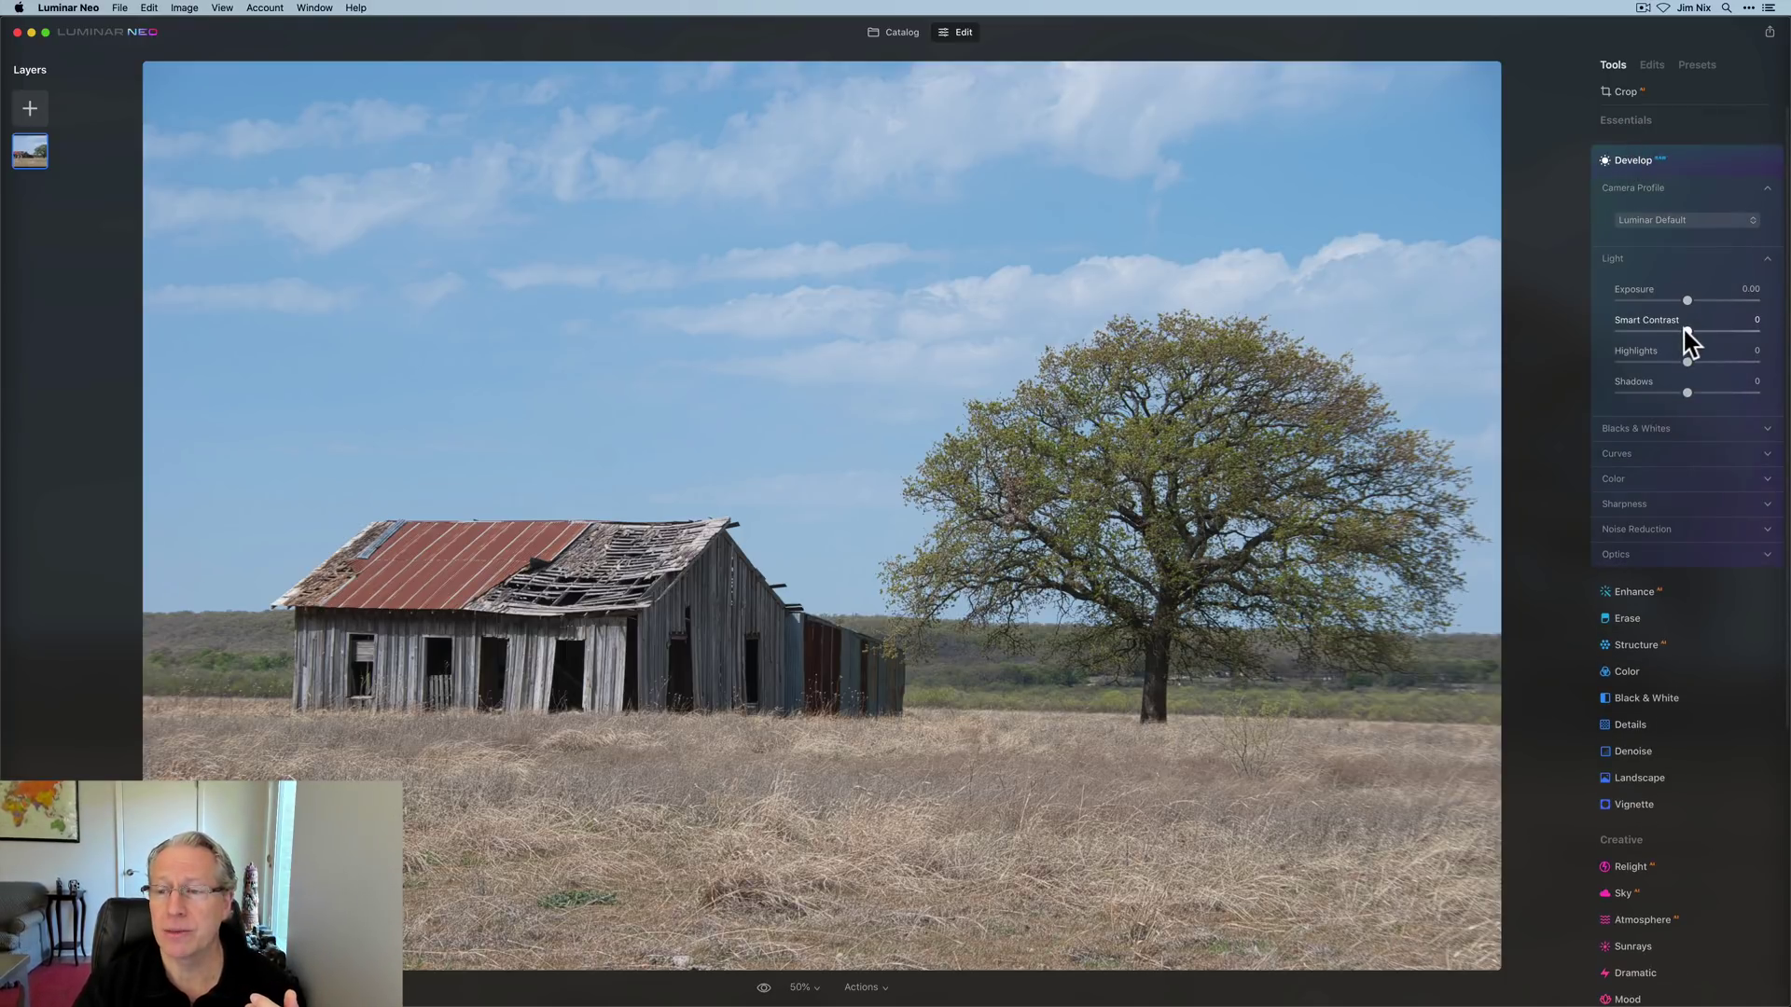
drag(1682, 331, 1663, 364)
click(1636, 477)
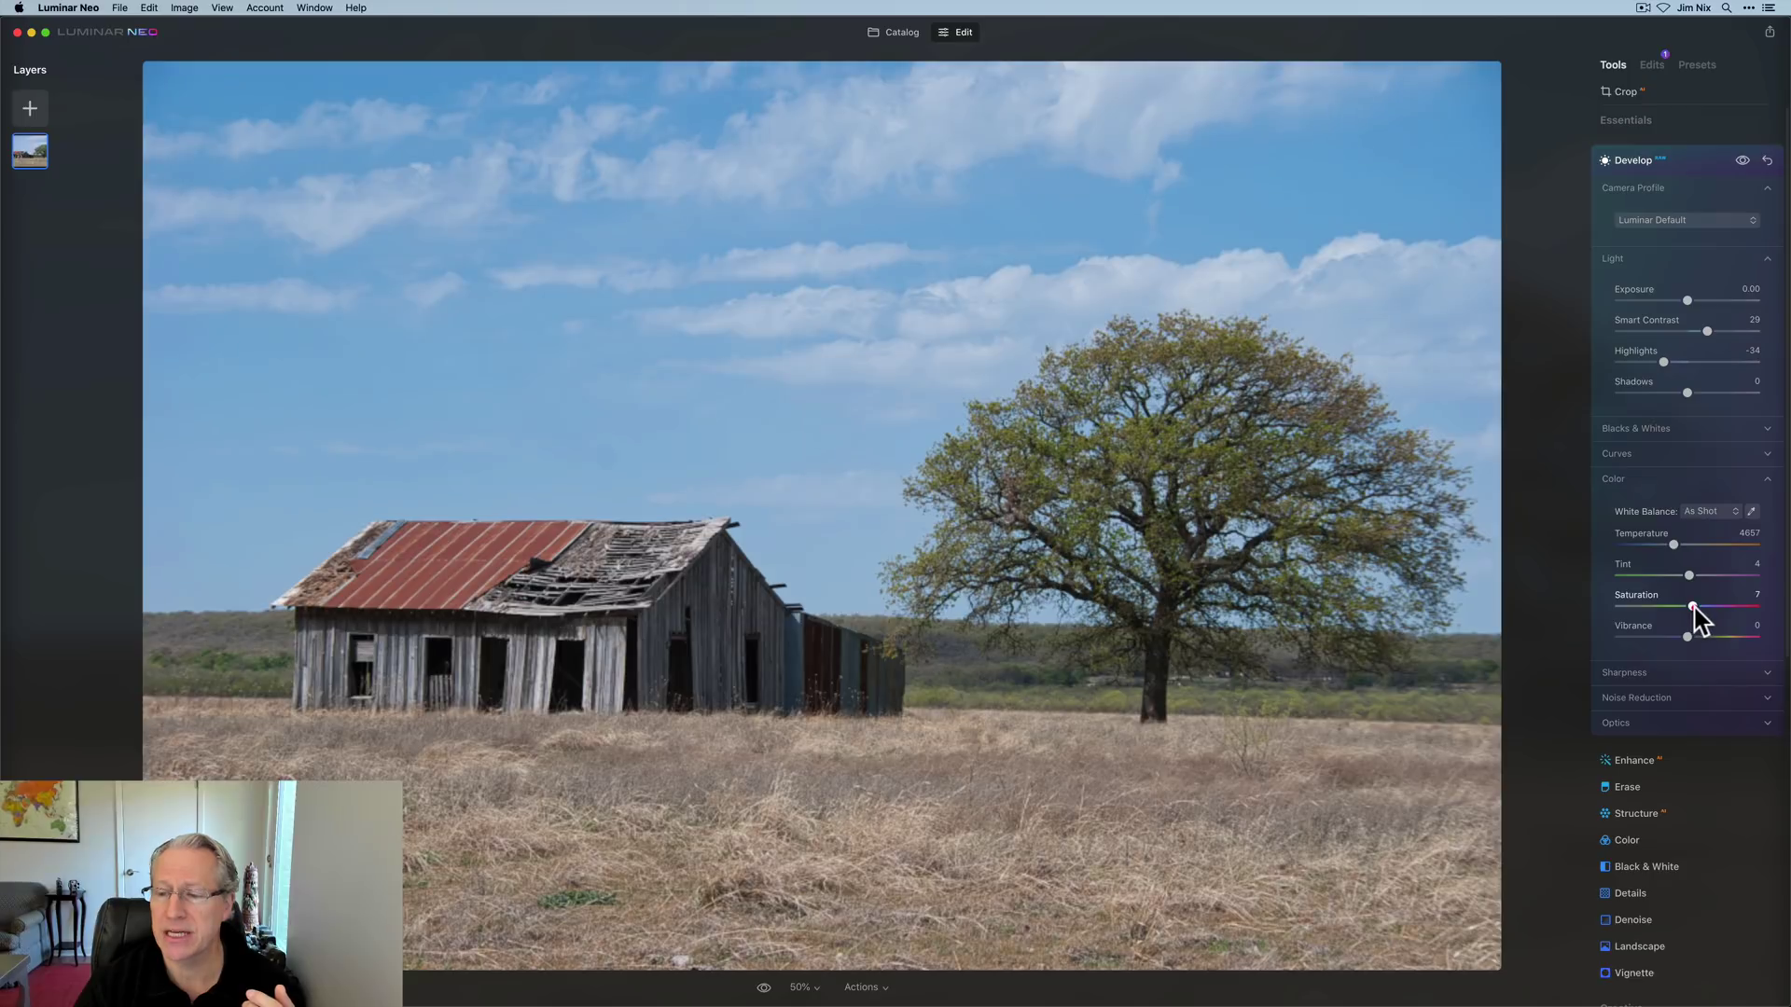
drag(1690, 607, 1705, 637)
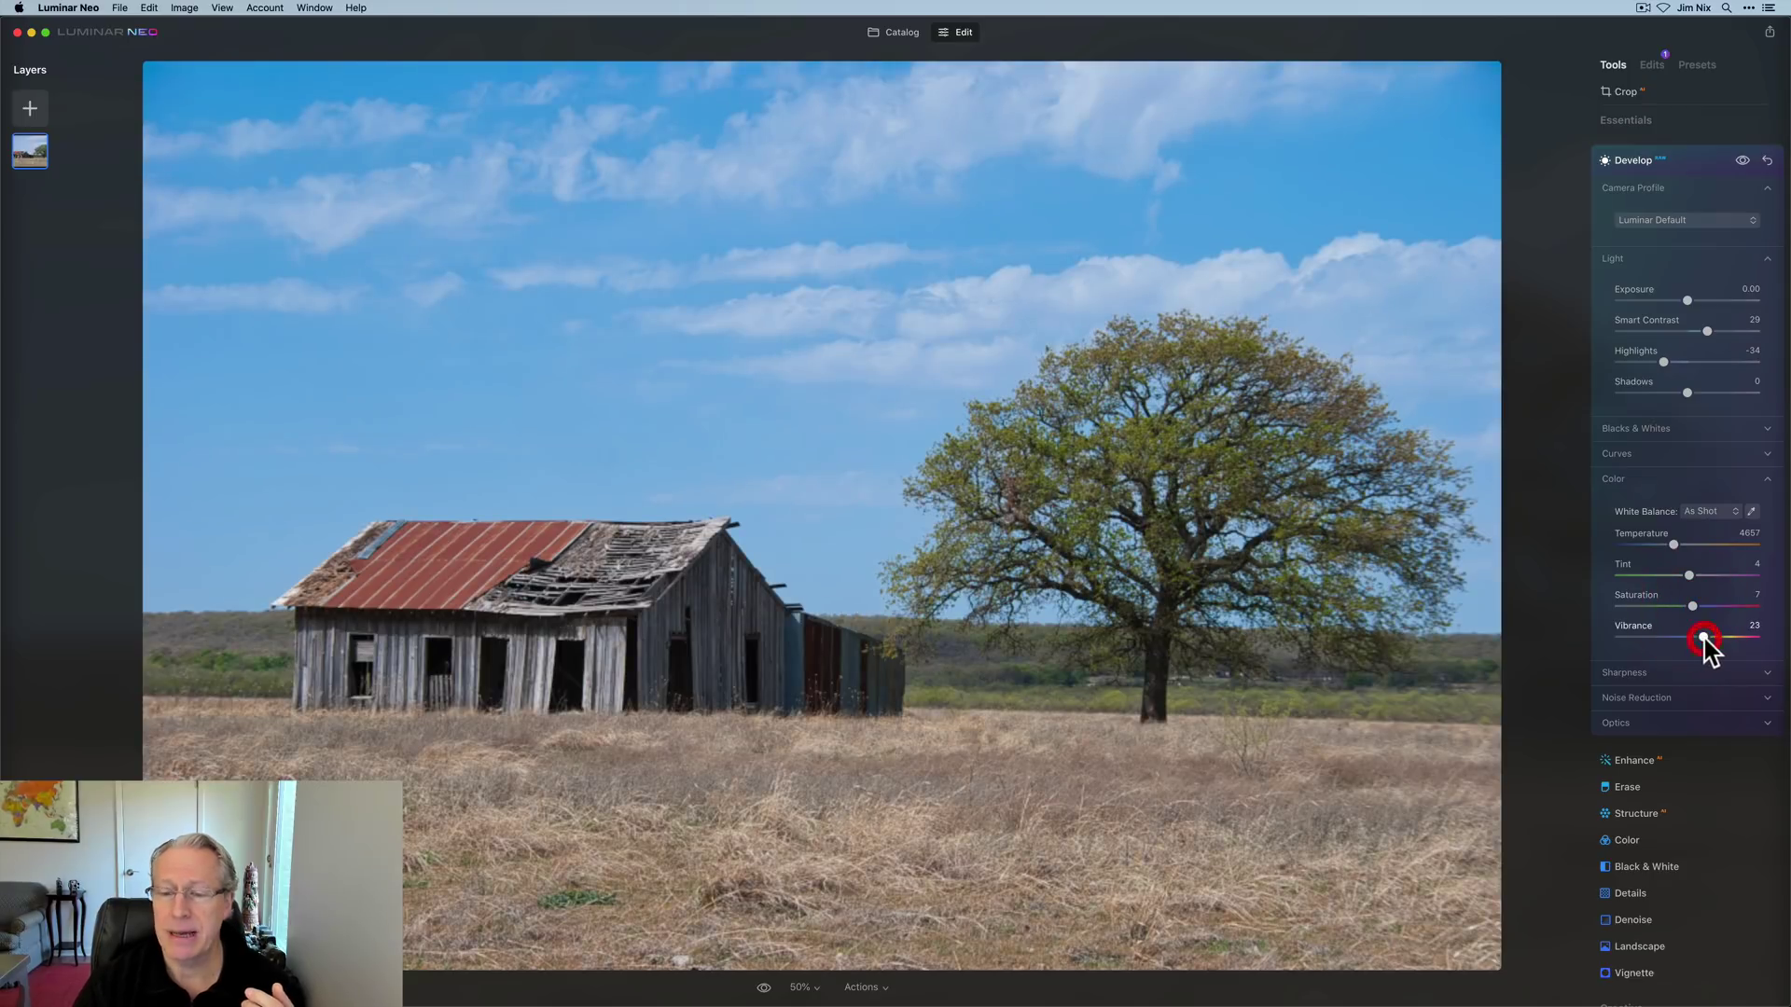
click(1704, 168)
click(1652, 148)
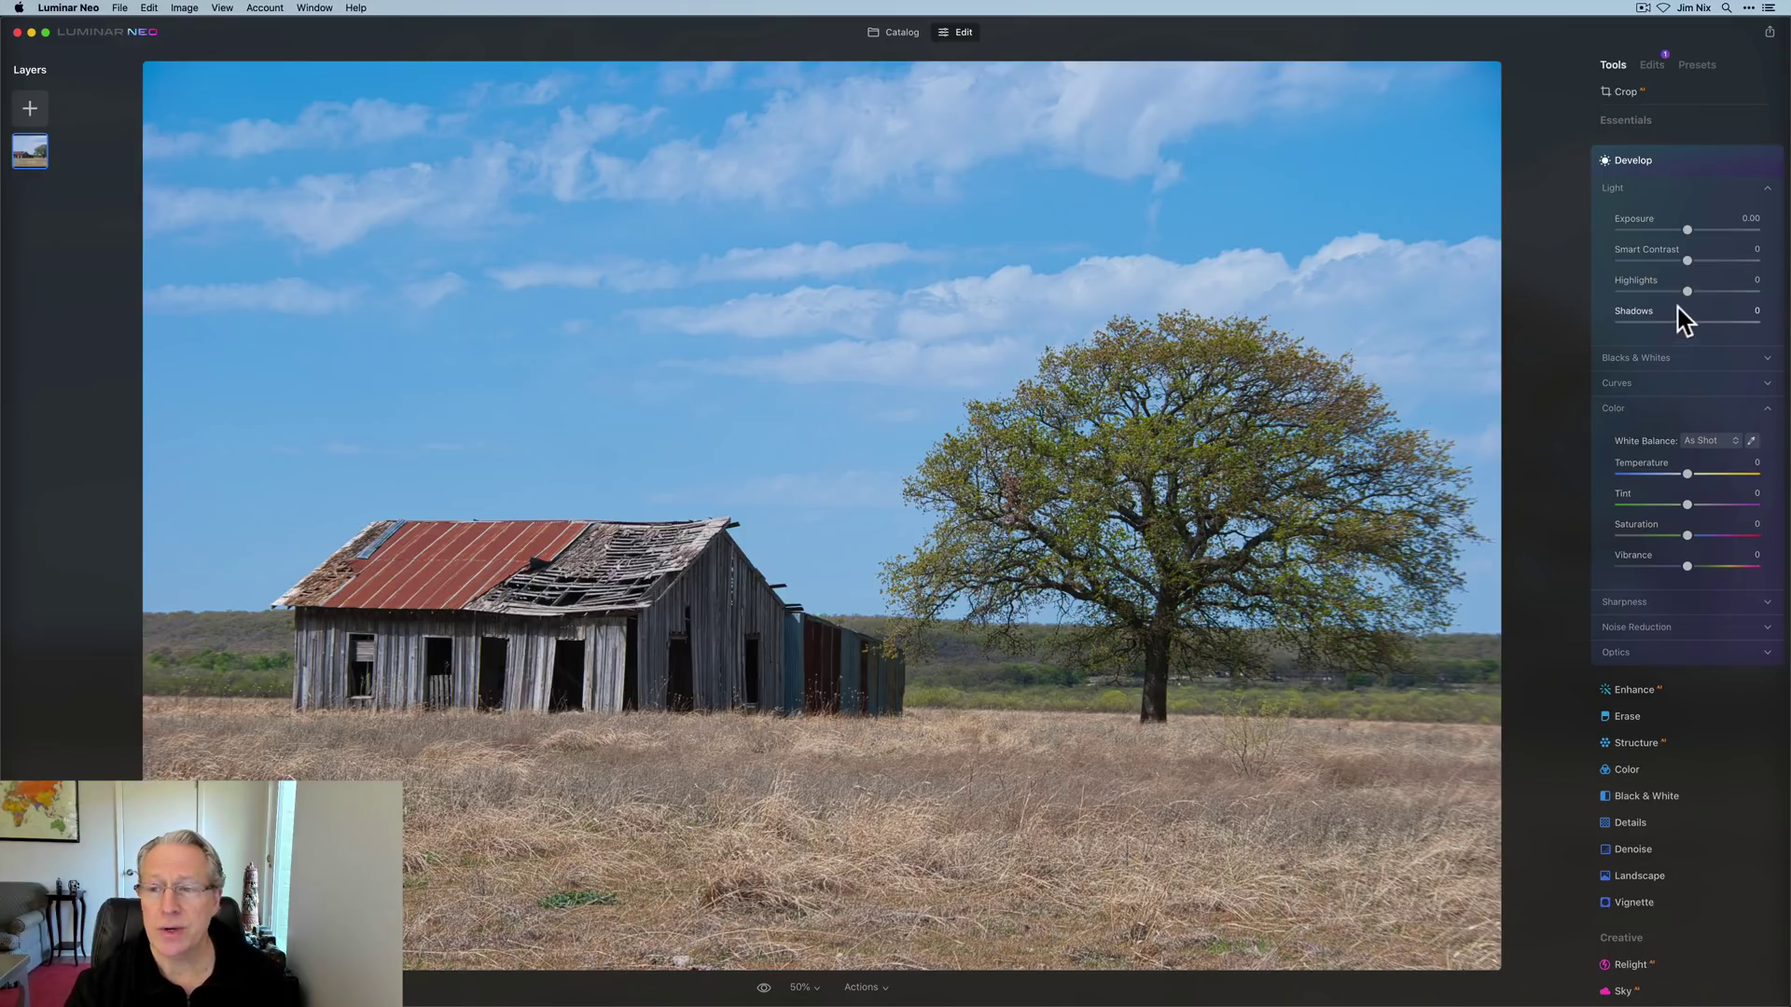
drag(1688, 322, 1718, 316)
drag(1688, 230, 1689, 229)
Paint a Develop mask over the grass by the barn and tree at Strength 100
click(1745, 160)
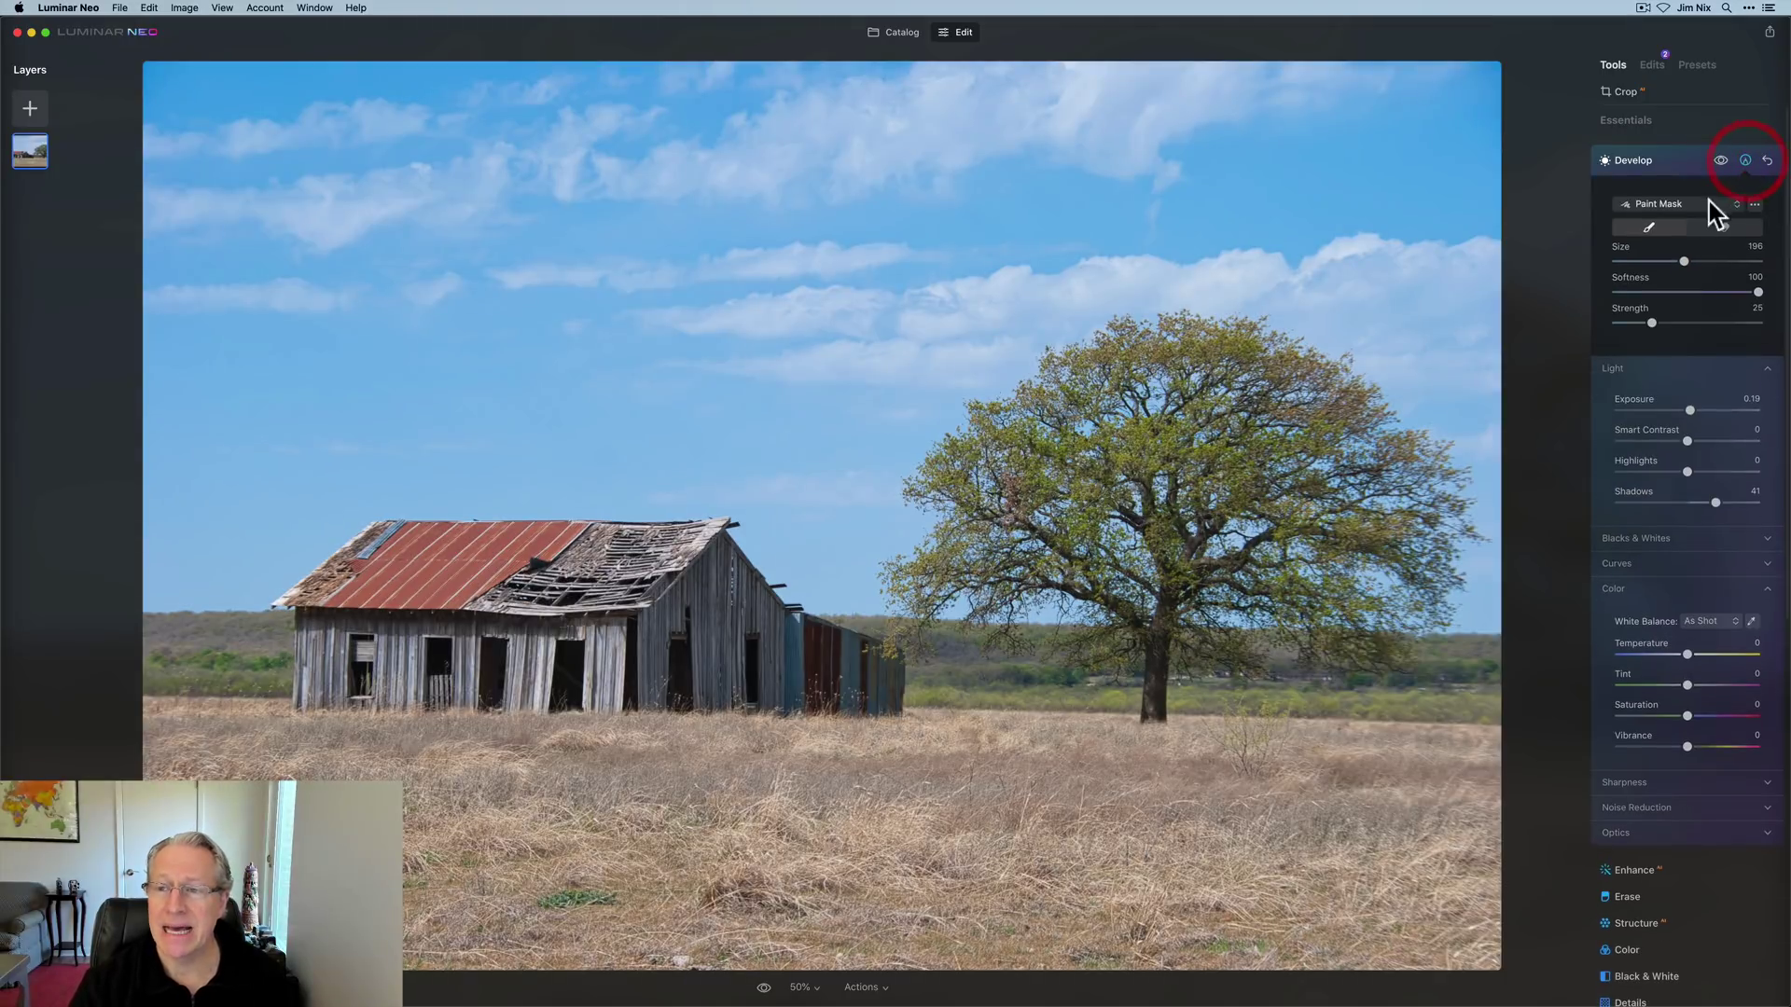
mouse_move(1011, 768)
mouse_down()
mouse_move(1268, 738)
mouse_move(1268, 697)
mouse_move(1365, 679)
mouse_move(1368, 763)
mouse_up()
drag(1653, 321, 1766, 322)
mouse_move(1120, 712)
mouse_down()
mouse_move(1155, 739)
mouse_move(1459, 820)
mouse_move(1282, 870)
mouse_move(1263, 911)
mouse_move(876, 787)
mouse_move(680, 671)
mouse_move(200, 719)
mouse_move(326, 840)
mouse_move(472, 792)
mouse_move(391, 840)
mouse_up()
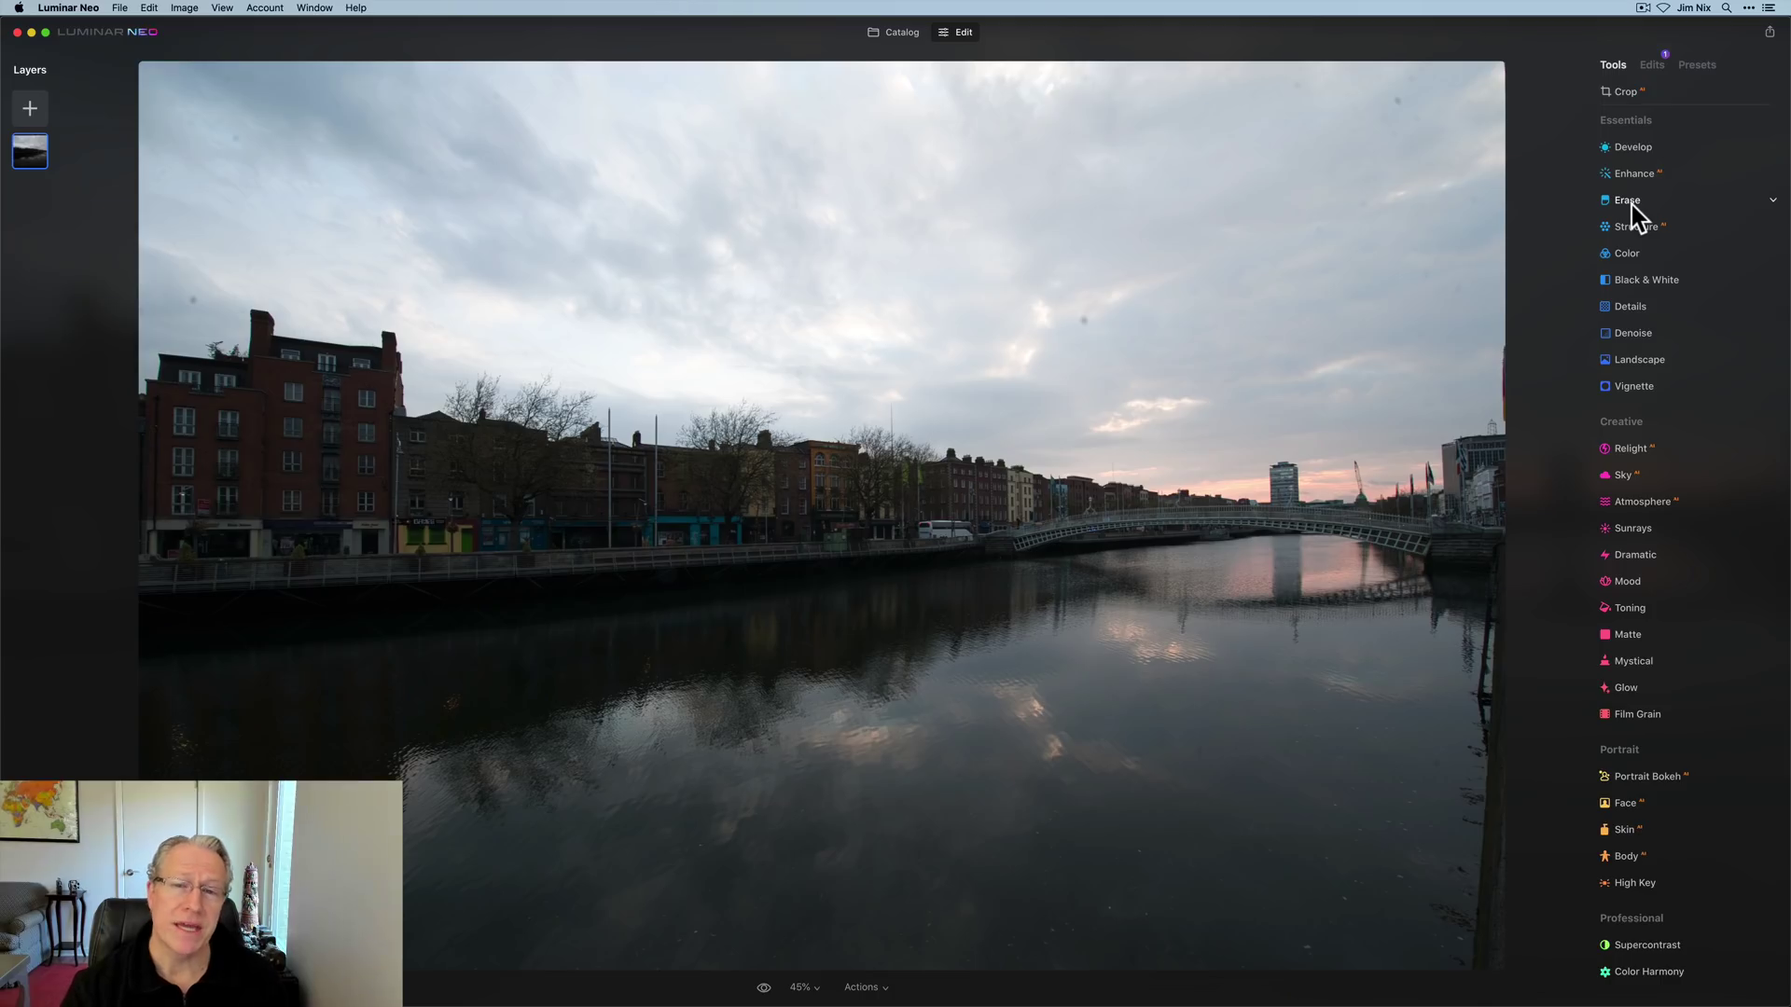
Remove the dust spots from the river photo's sky and compare before and after
click(1631, 205)
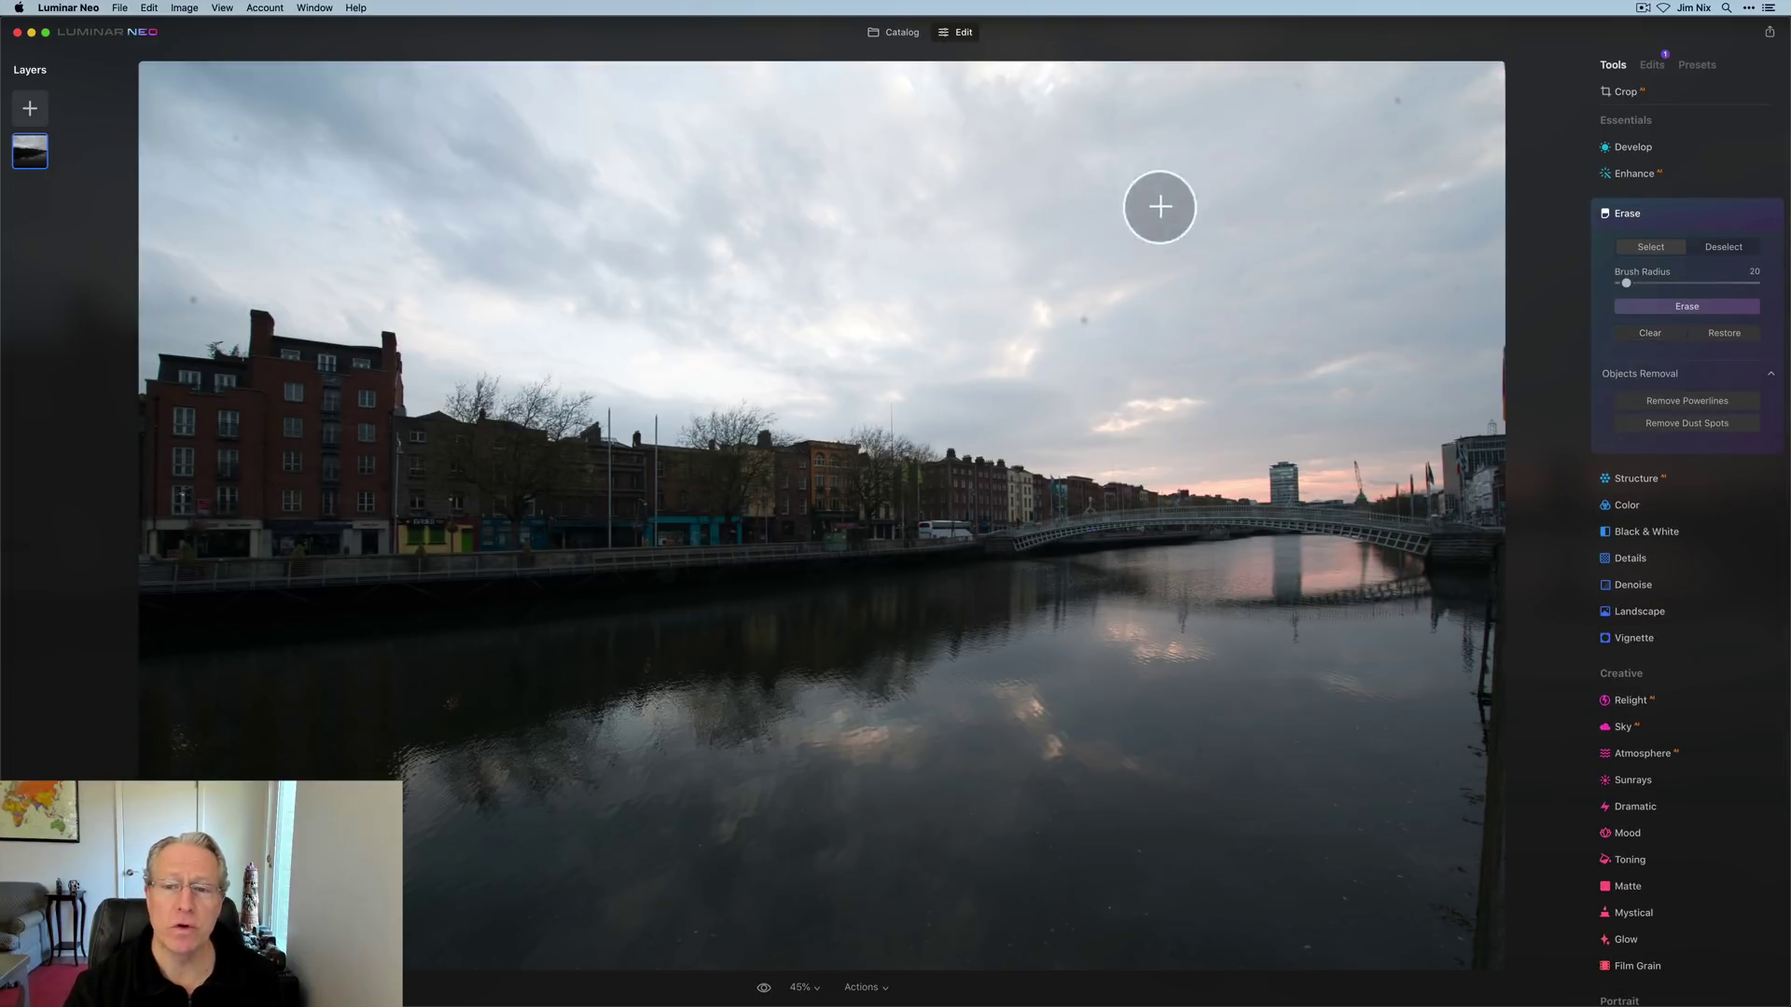
click(1704, 425)
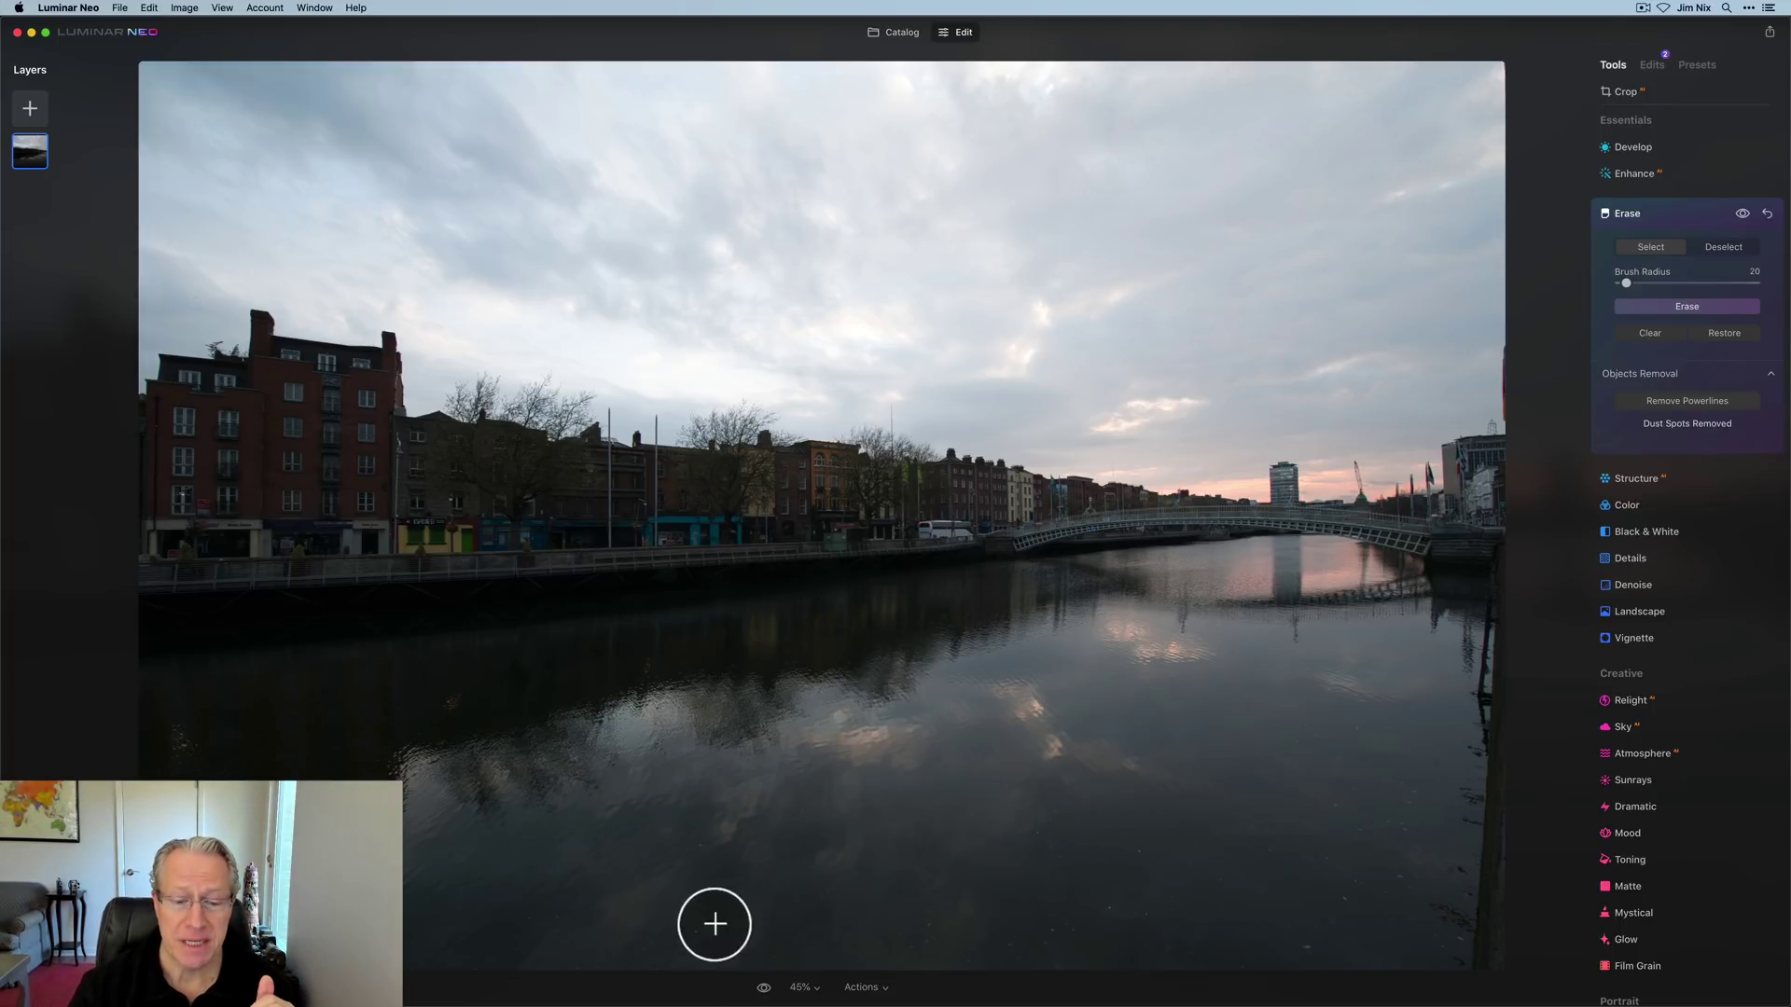
click(764, 987)
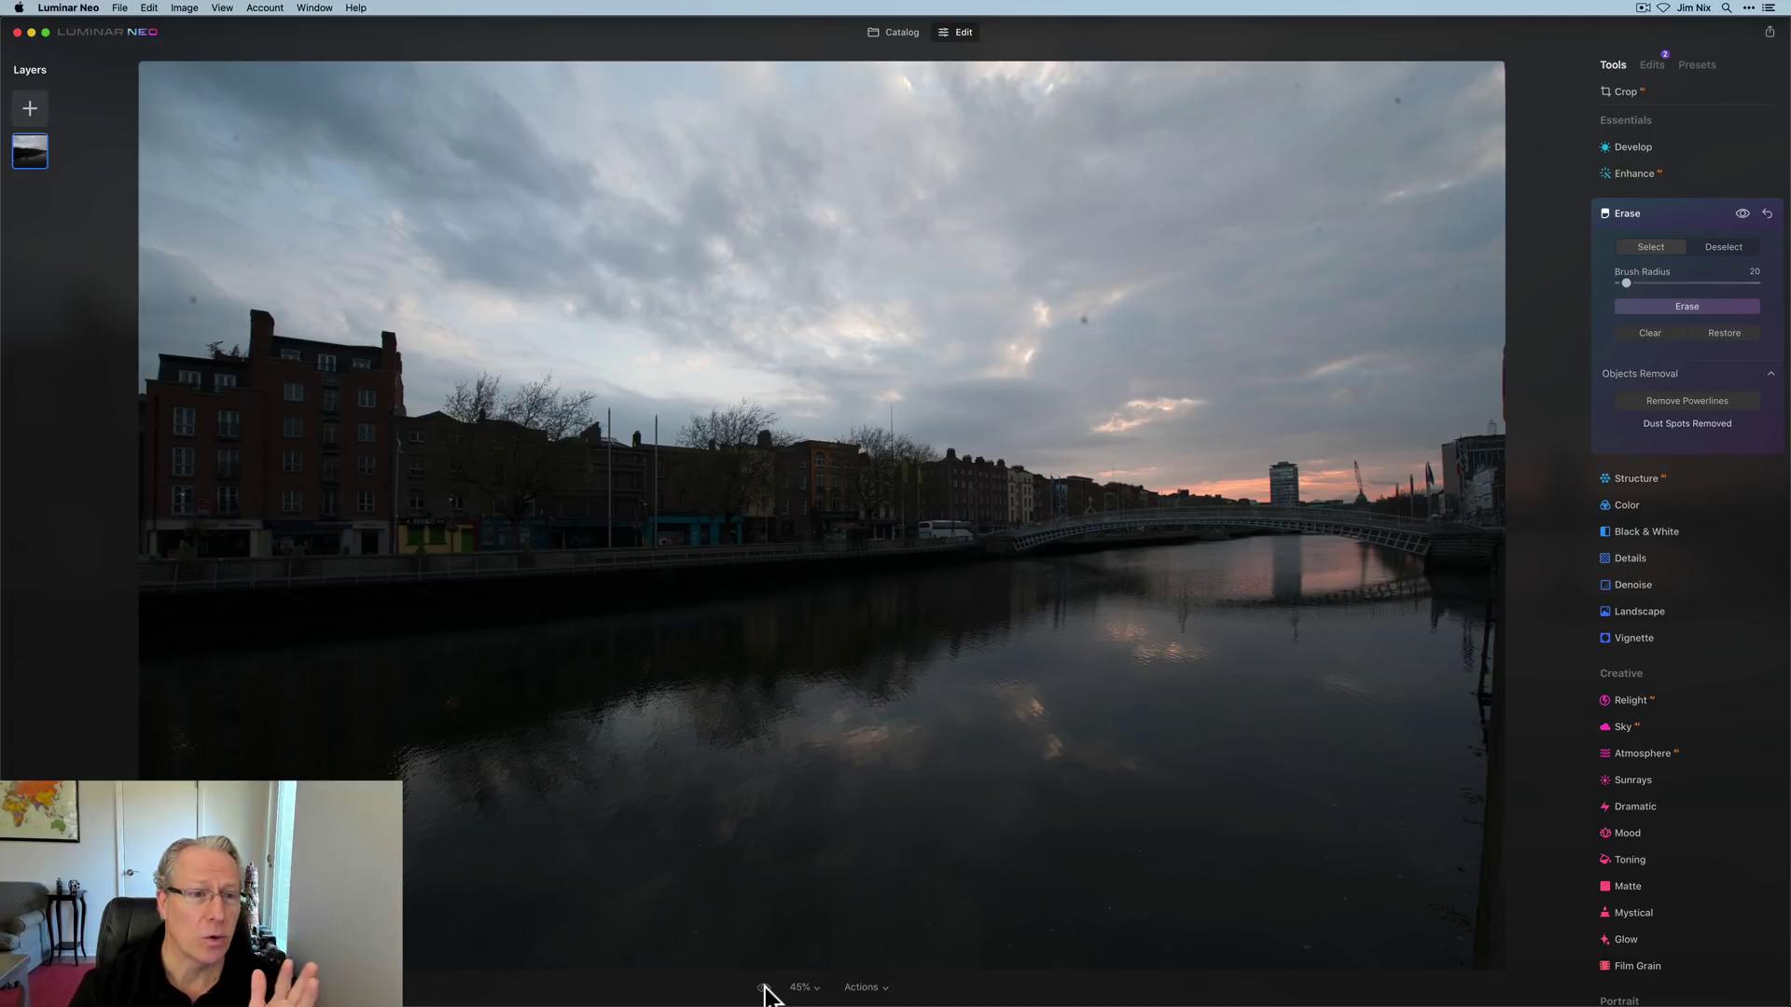
click(763, 986)
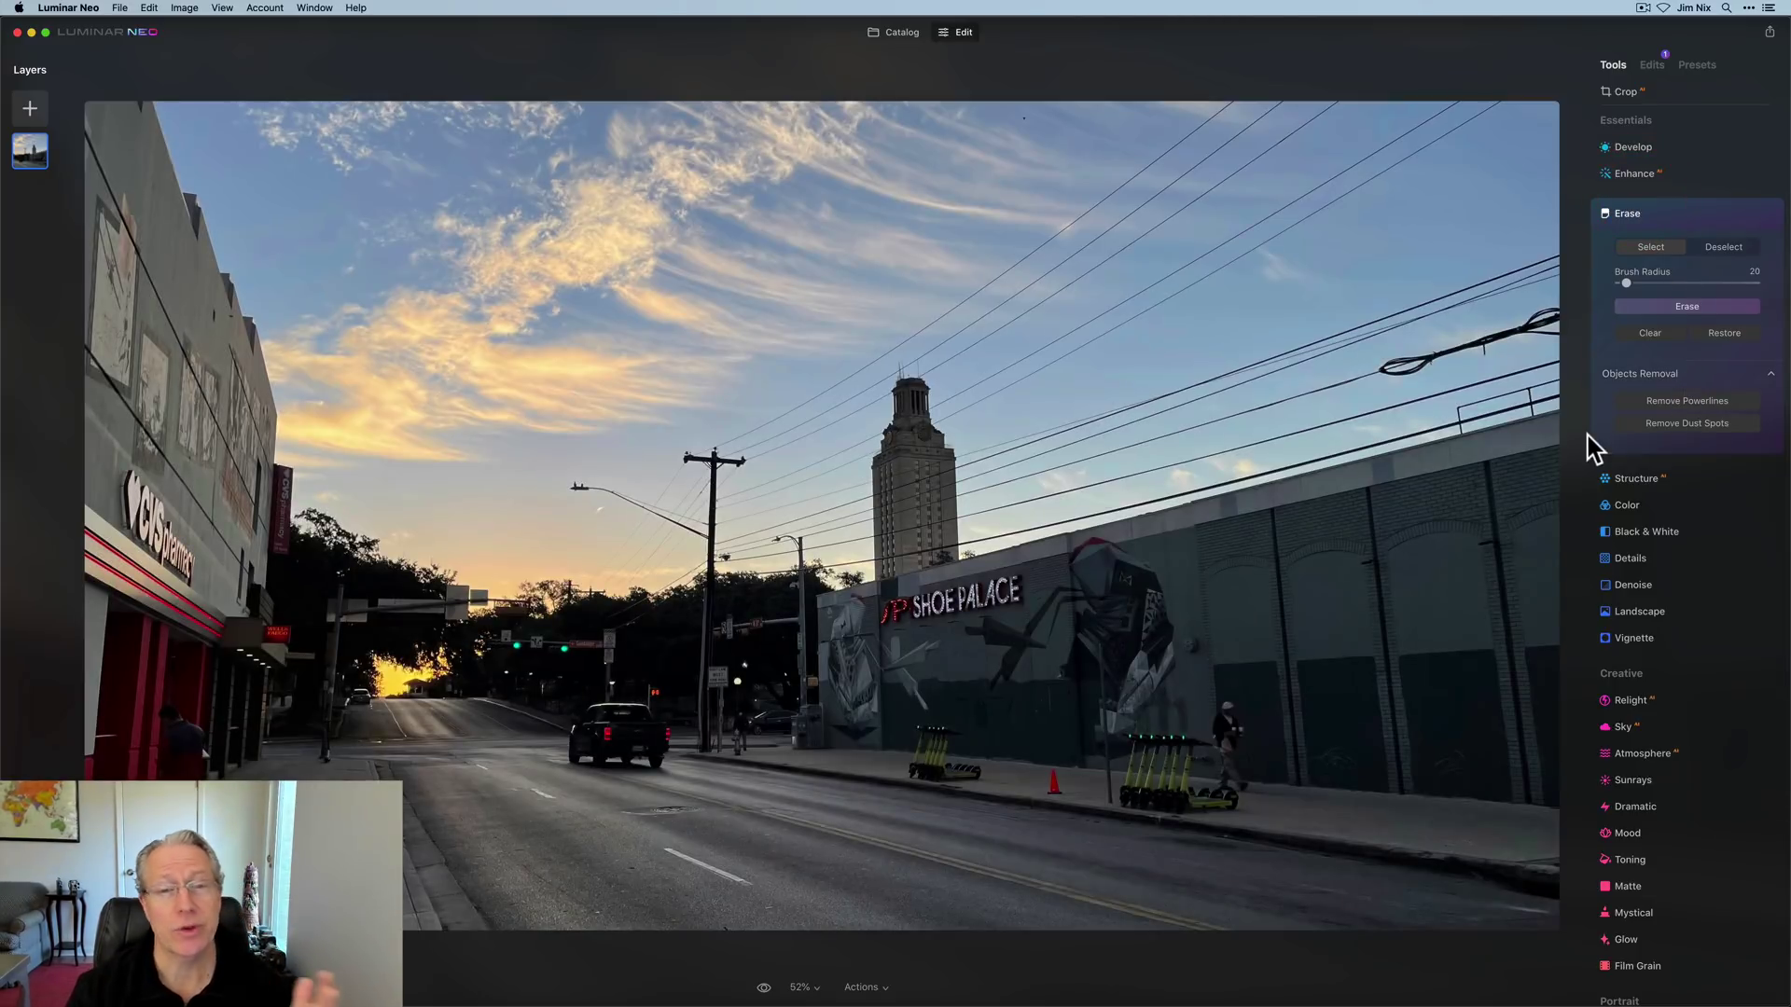
Remove the power lines from the street photo's sky with Erase's Remove Powerlines
click(1702, 403)
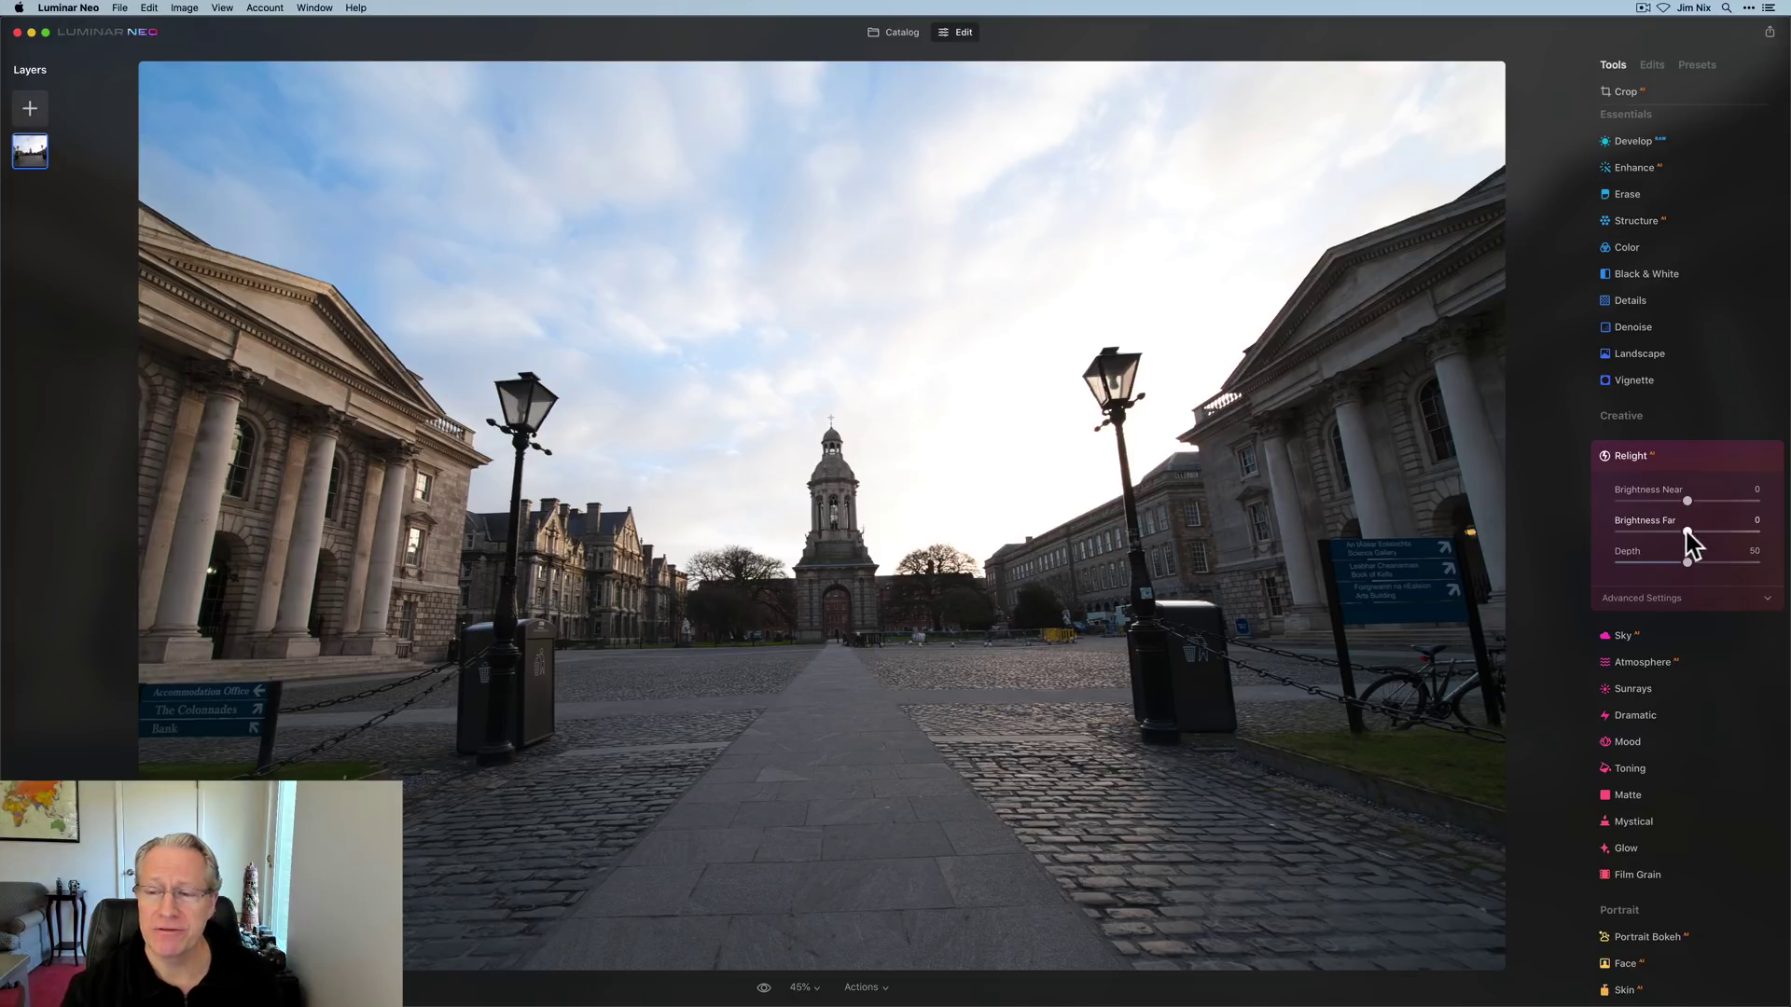
Relight the courtyard (Near 62, more Depth), compare it unrelit, then return to the catalog
drag(1686, 497, 1730, 496)
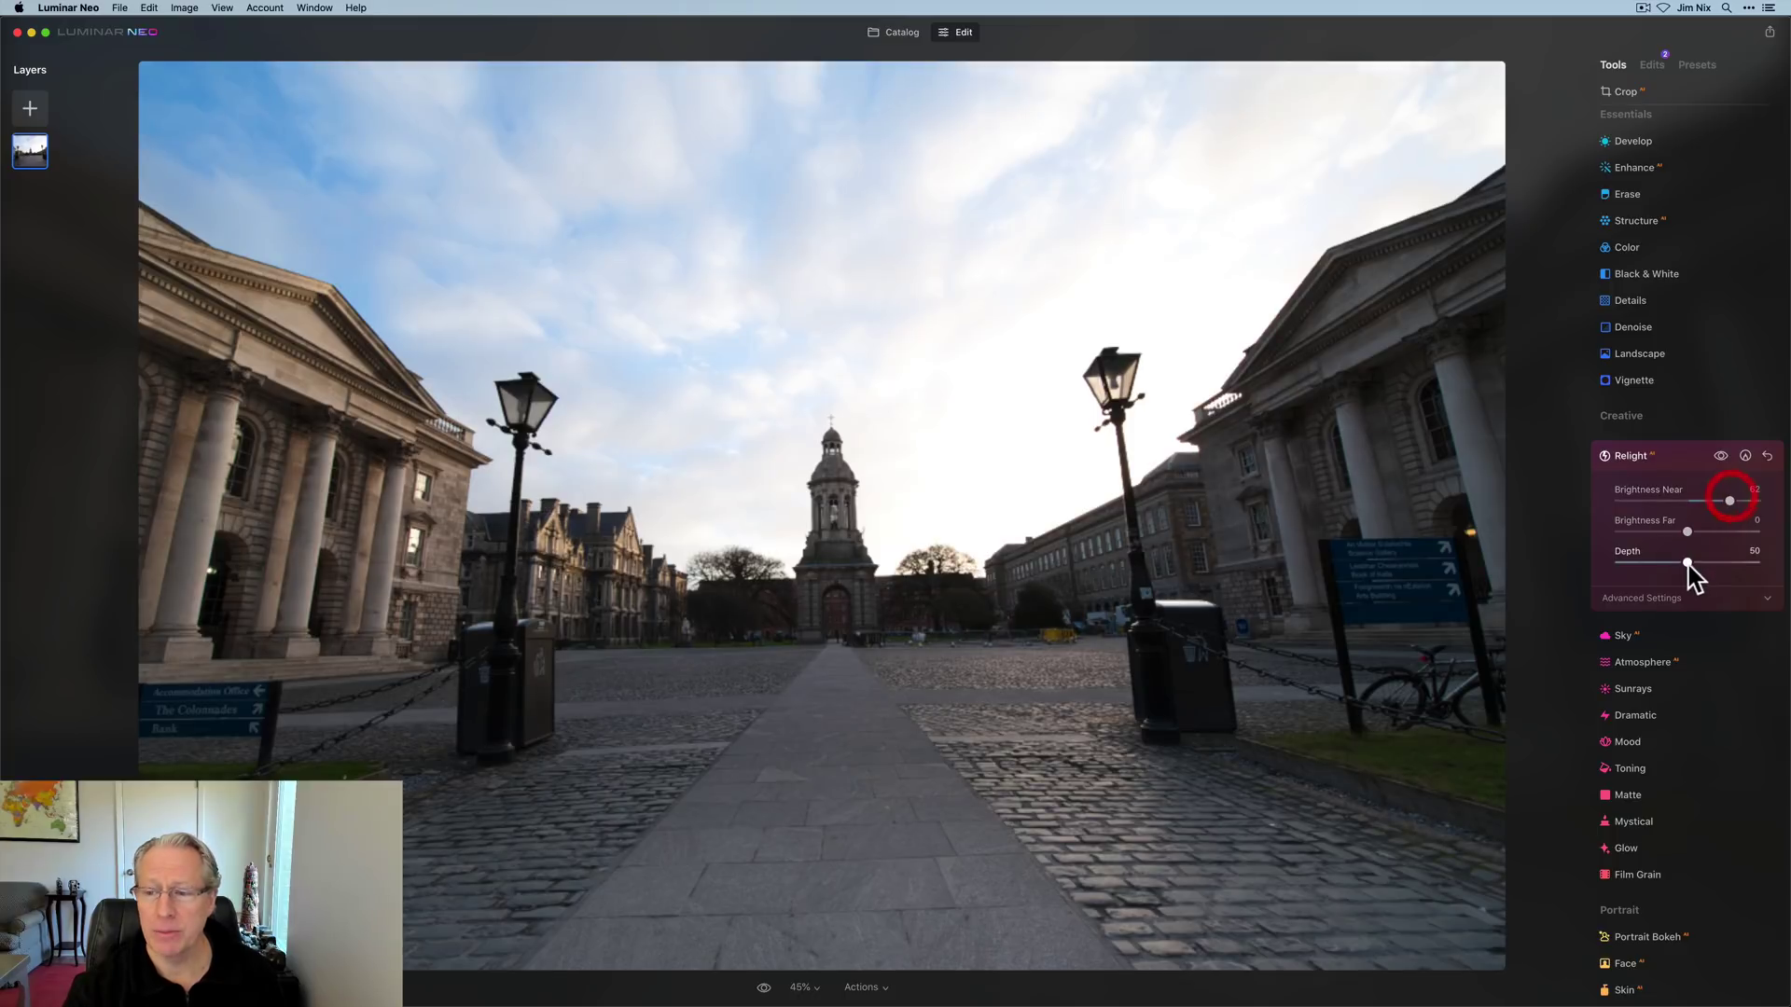
mouse_move(1688, 563)
mouse_down()
mouse_move(1770, 564)
mouse_move(1672, 532)
mouse_up()
click(1625, 606)
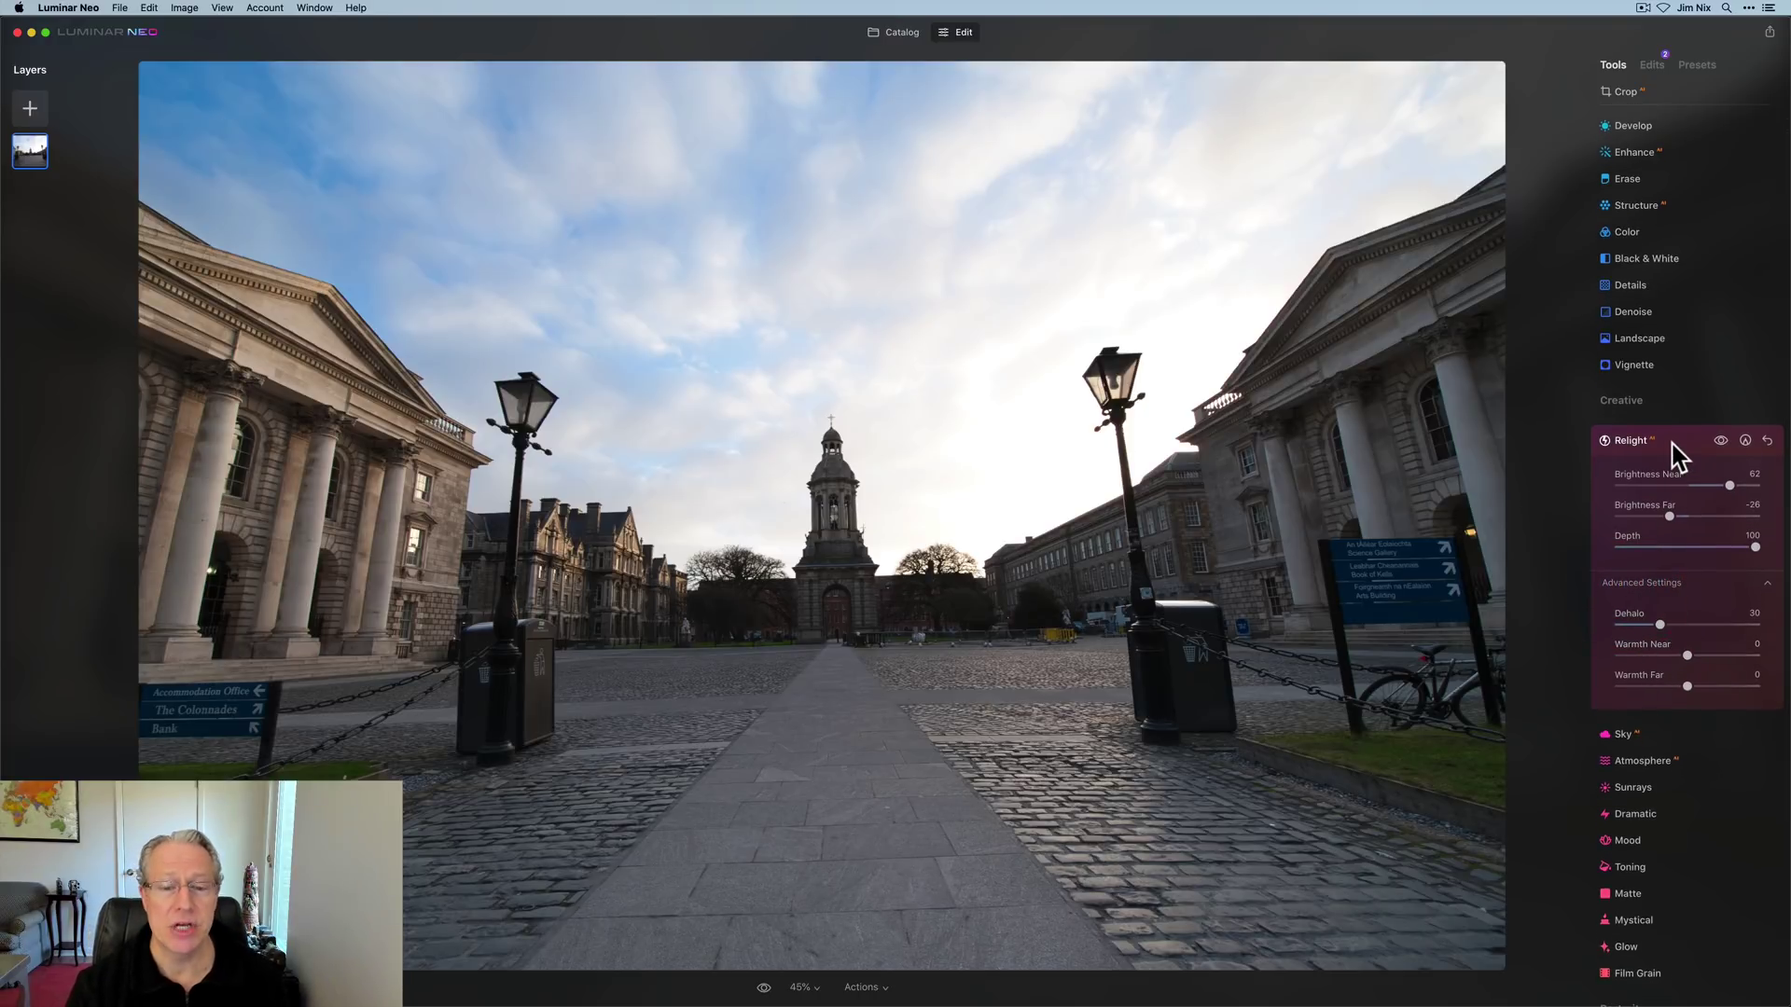
click(1721, 441)
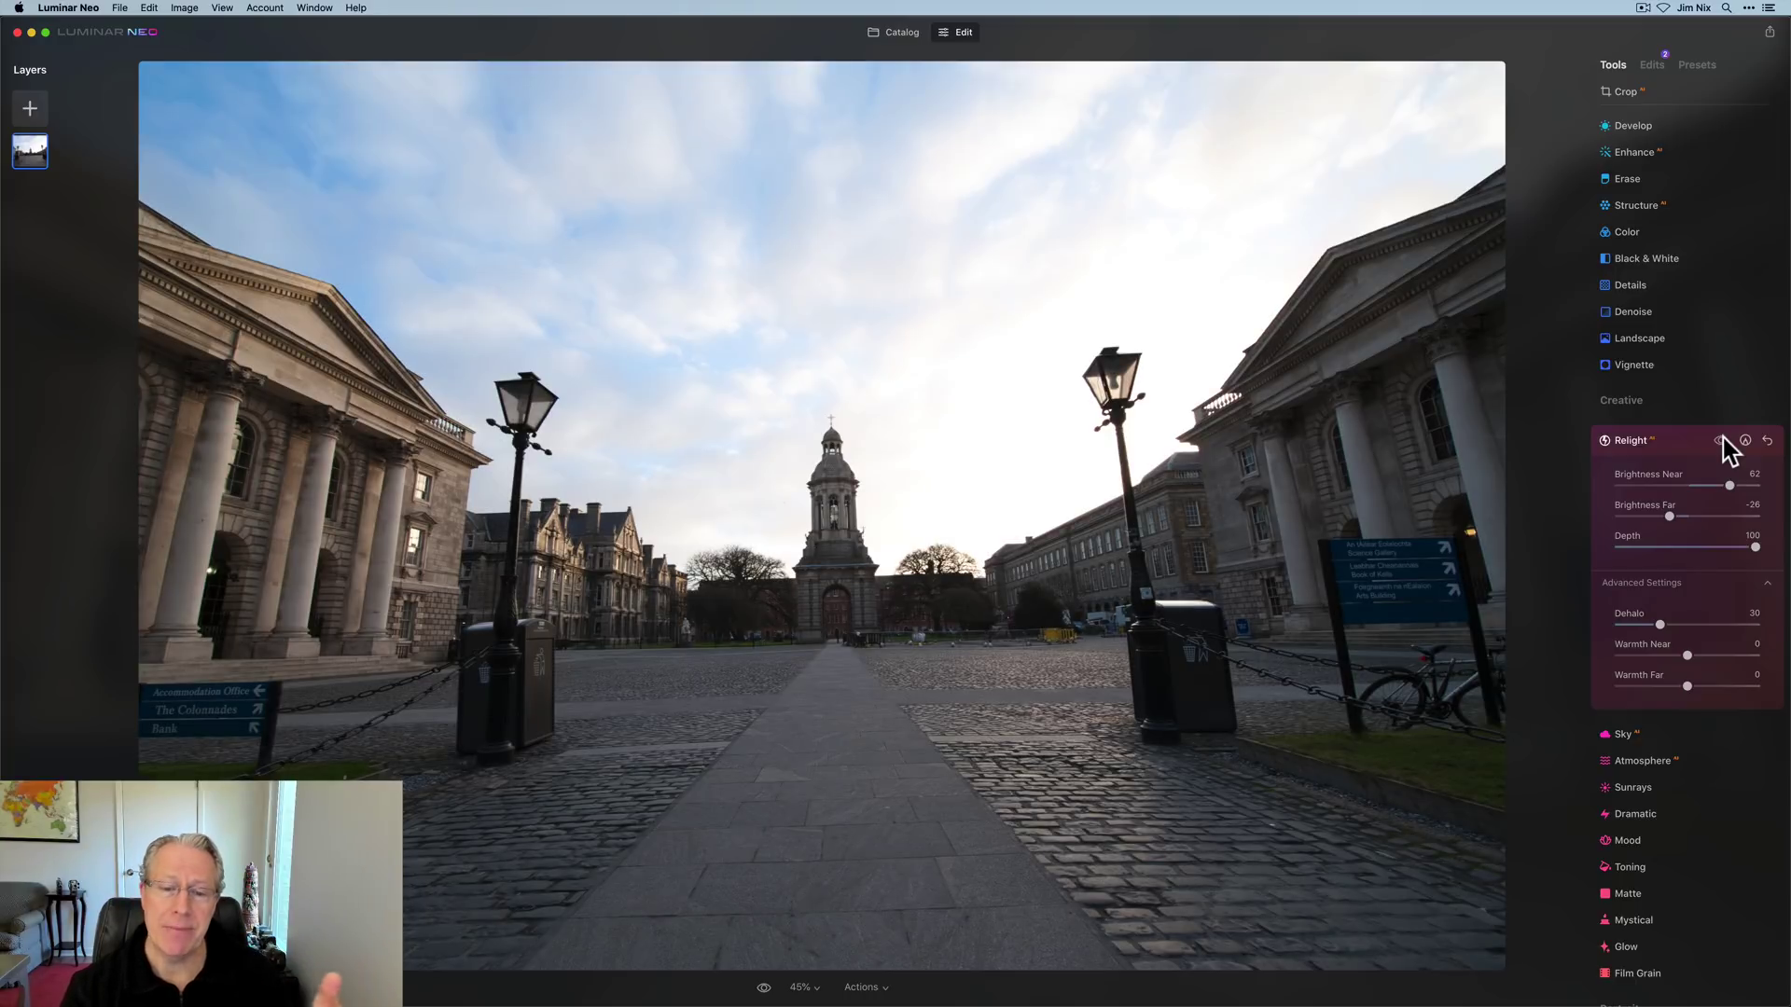
click(1721, 440)
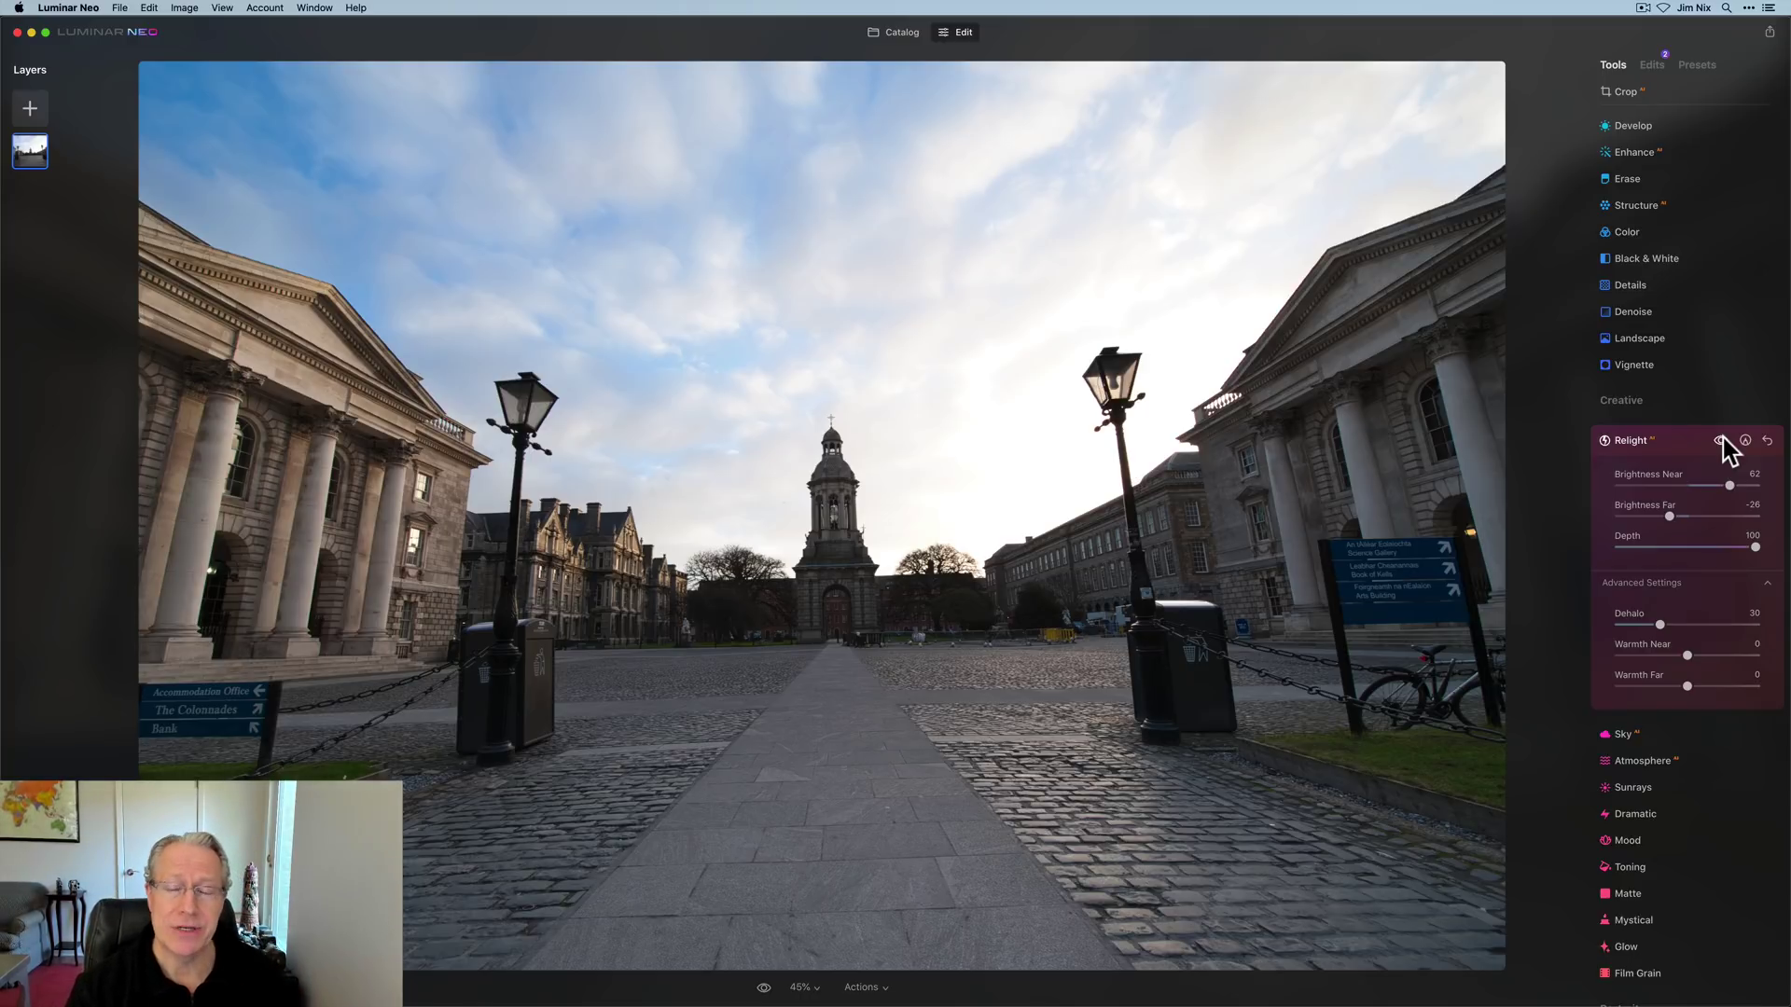
key(g)
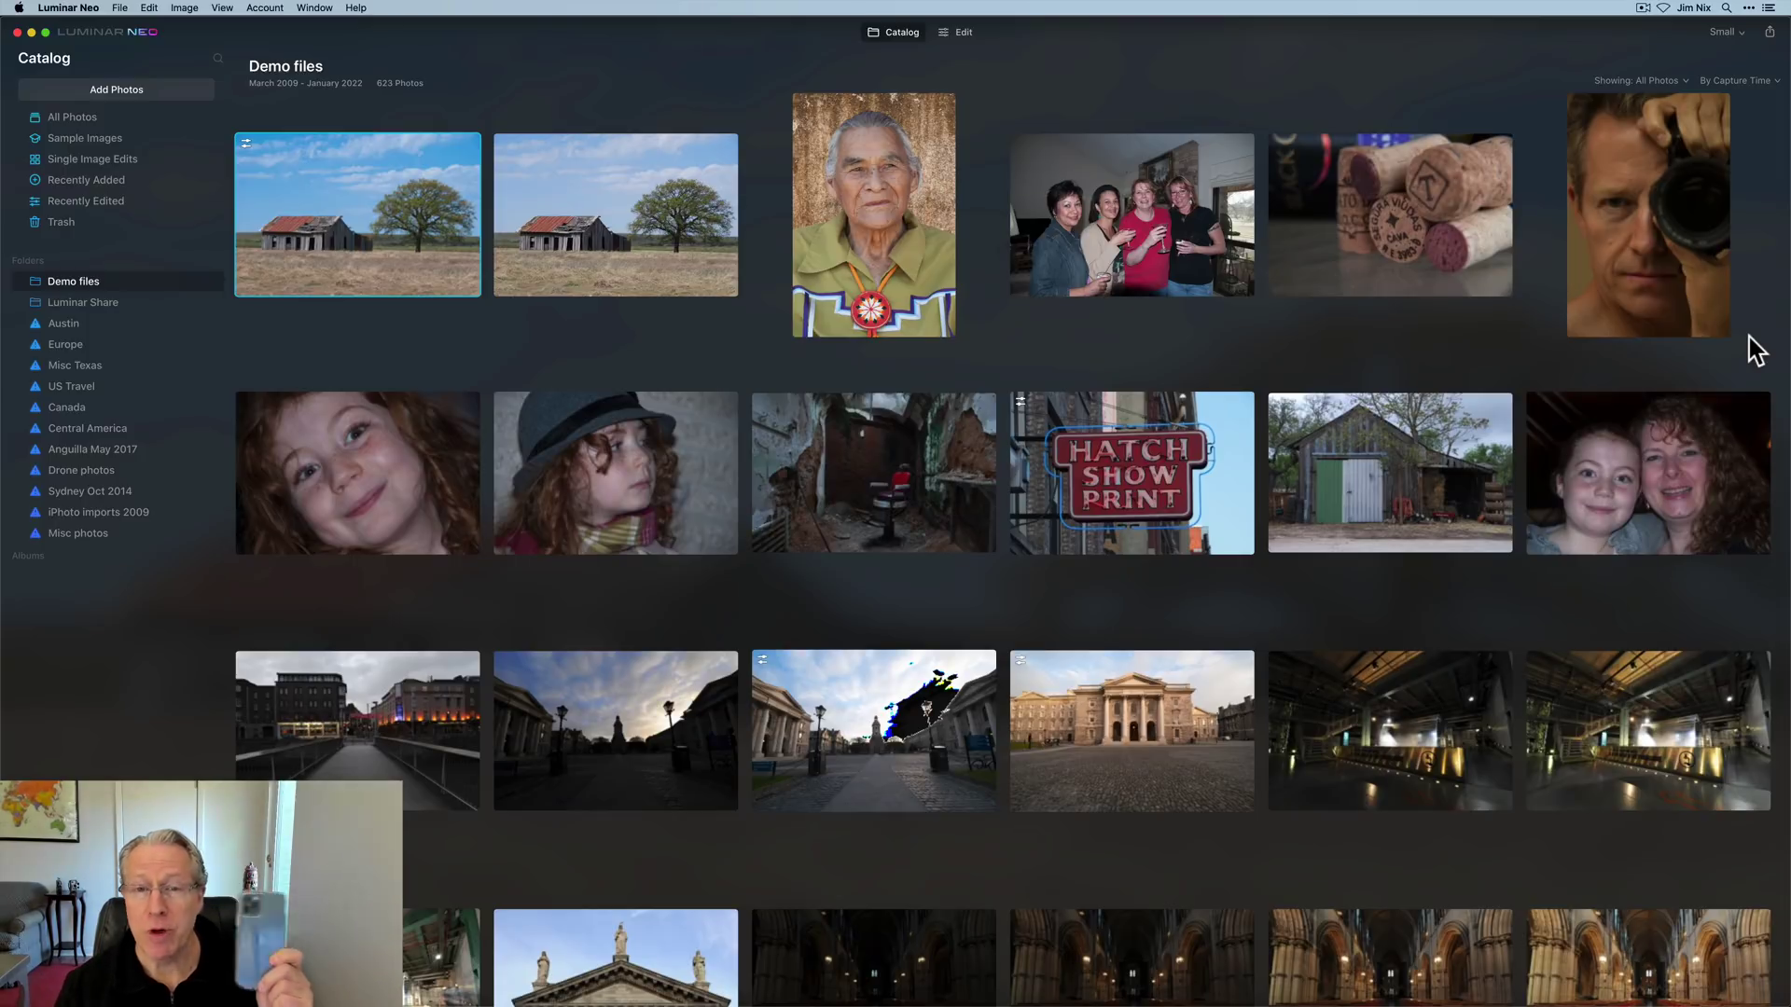
Show the Connect QR code from the Share menu for an external device
click(1769, 32)
click(1746, 106)
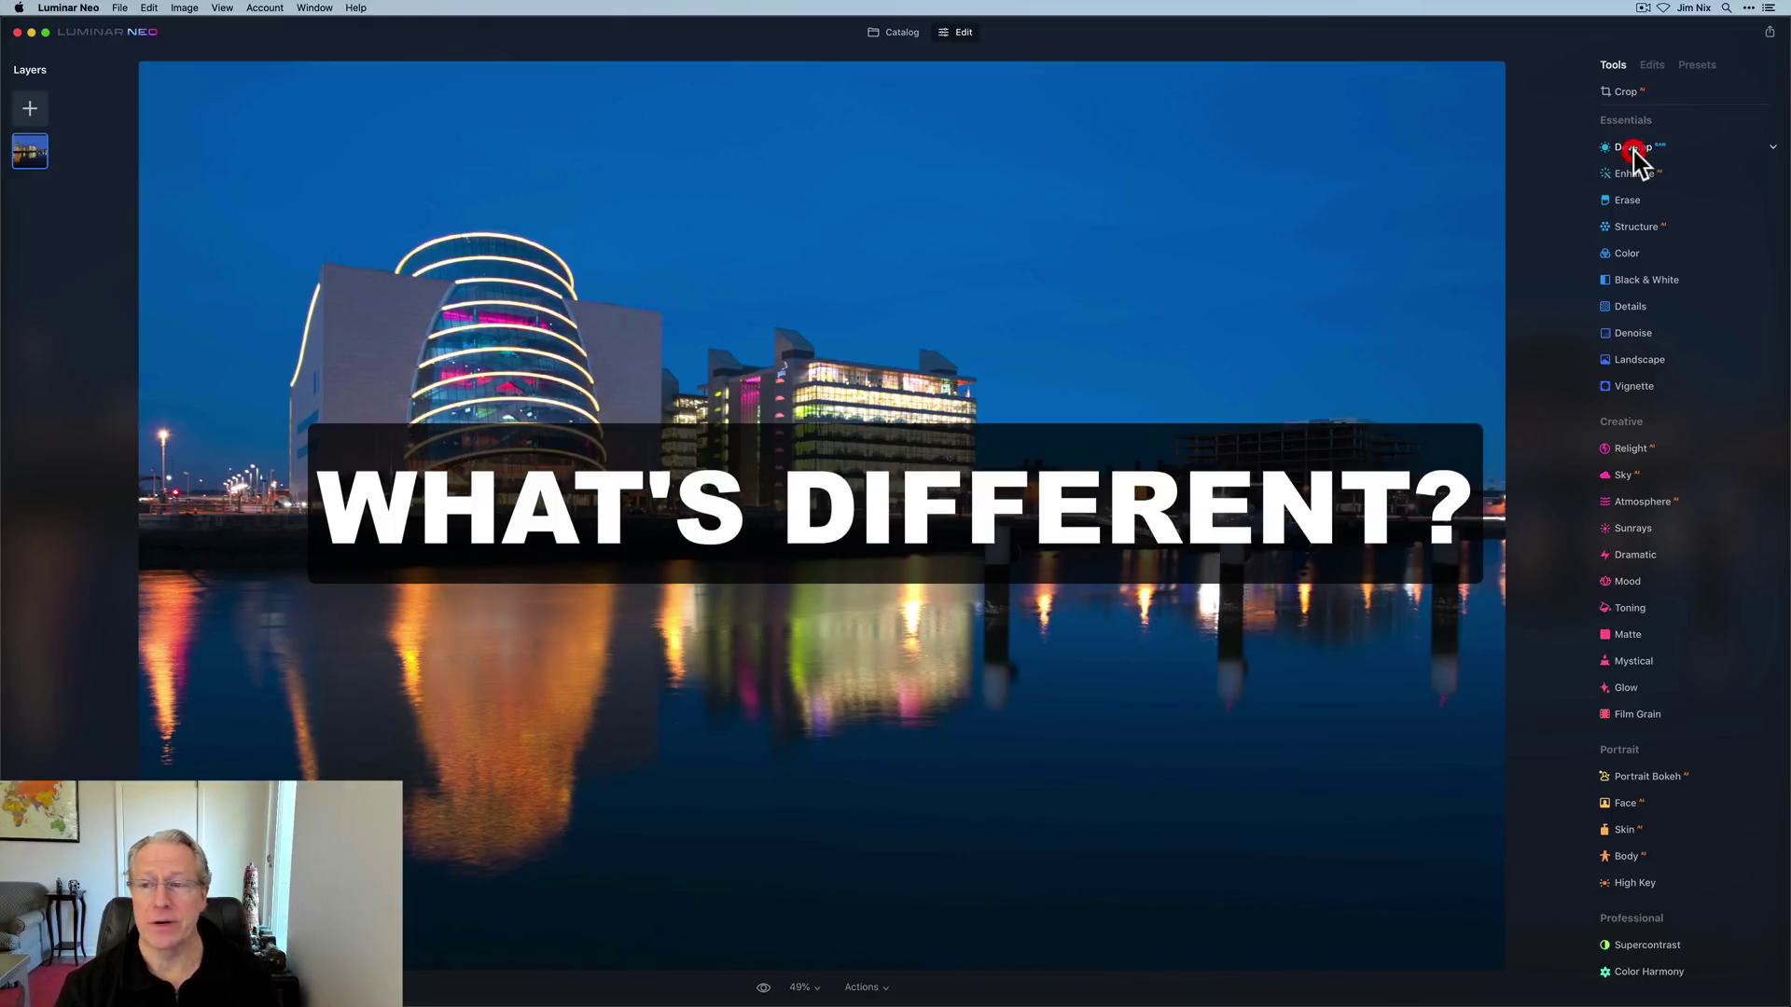
Expand Develop's Camera Profile, Blacks & Whites, Curves, Sharpness and Noise Reduction sections
click(1633, 151)
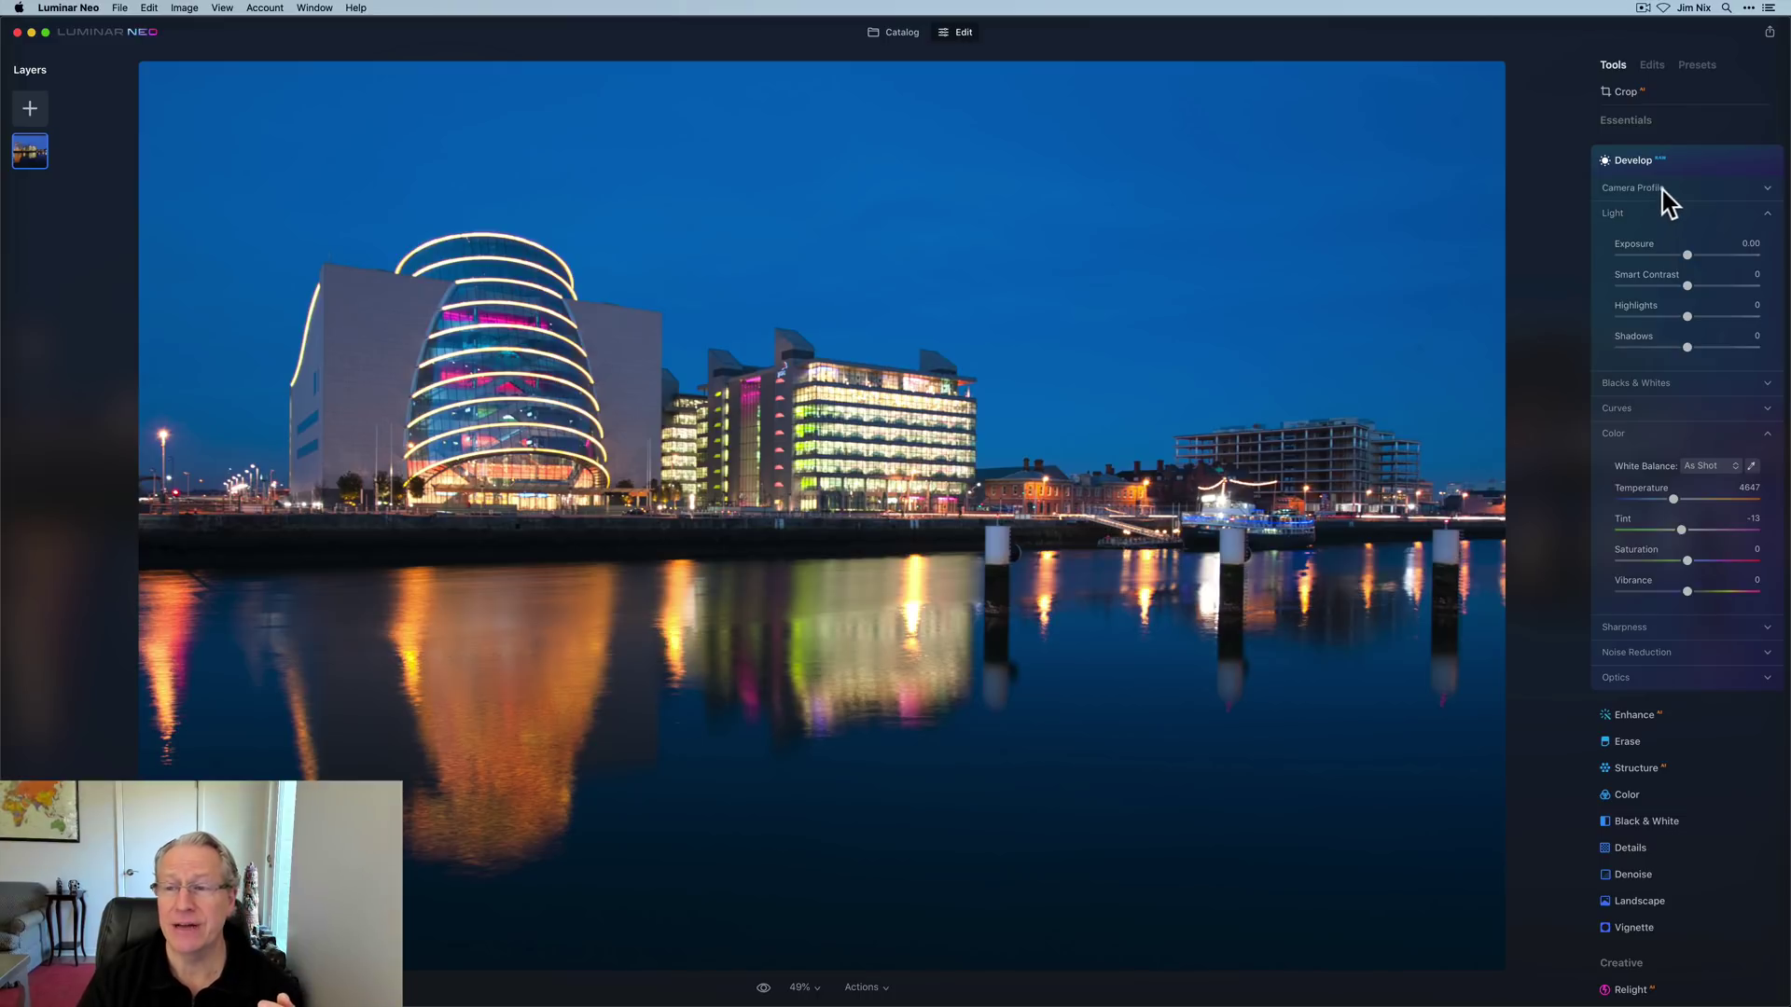
click(1661, 190)
click(1635, 188)
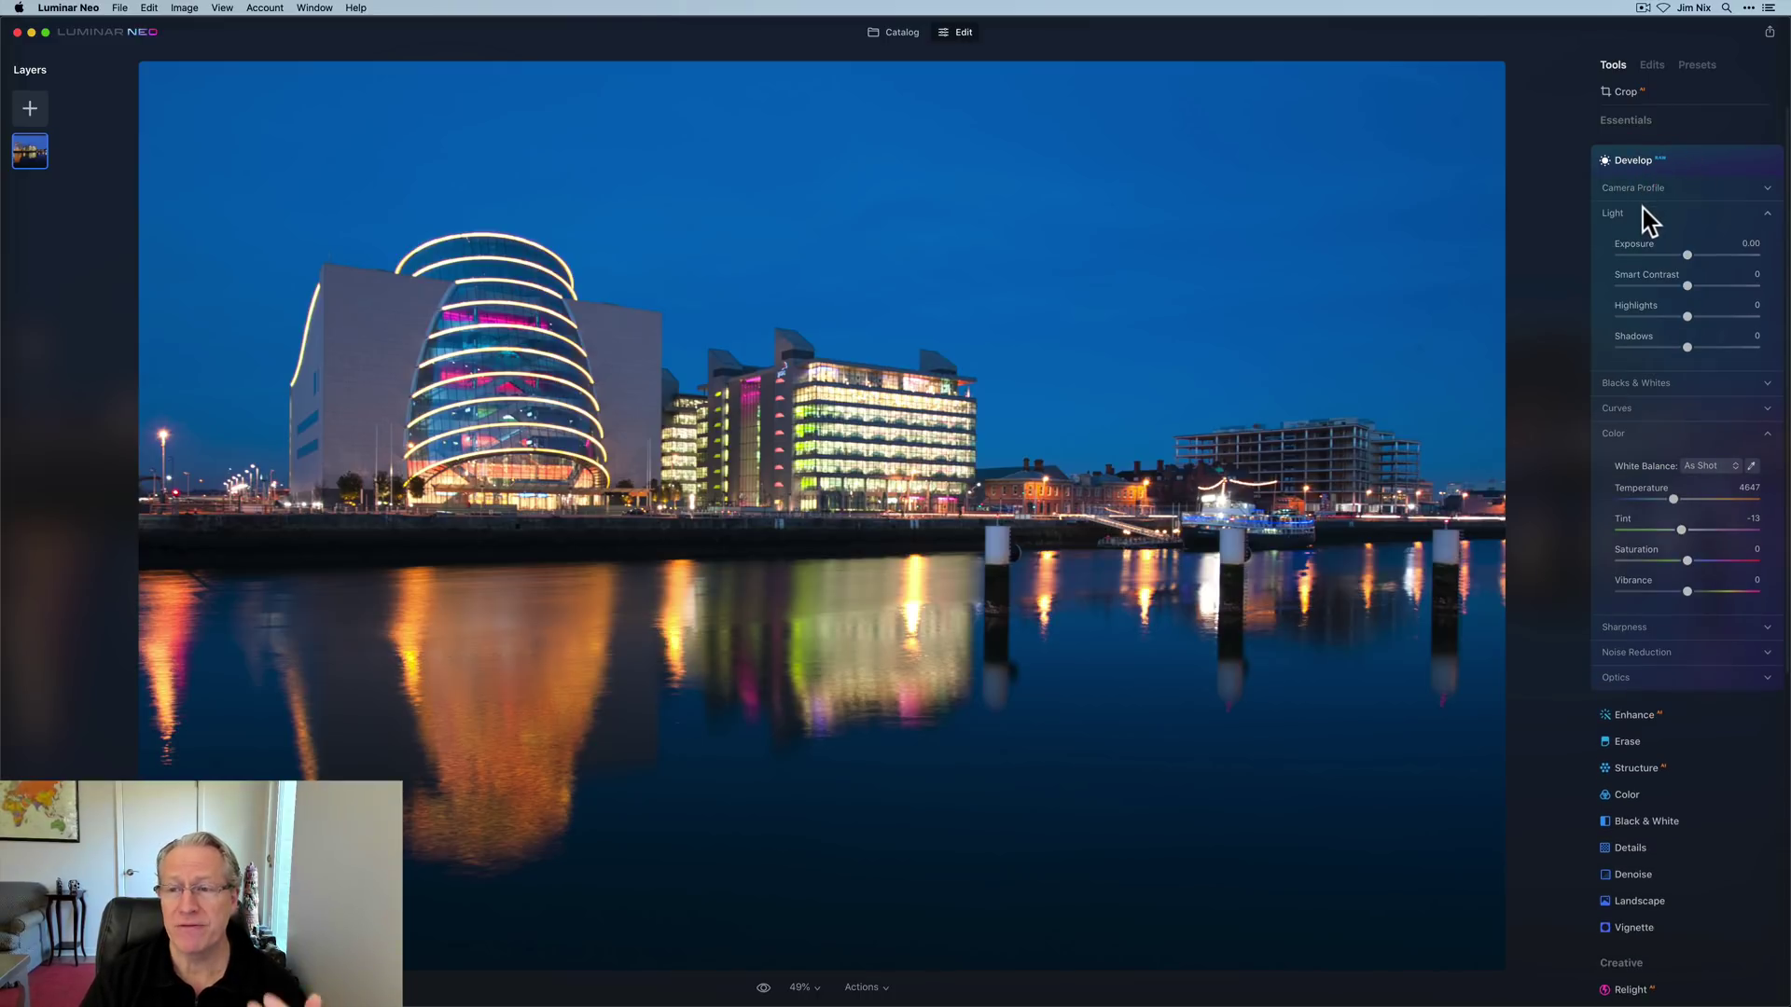
click(1648, 384)
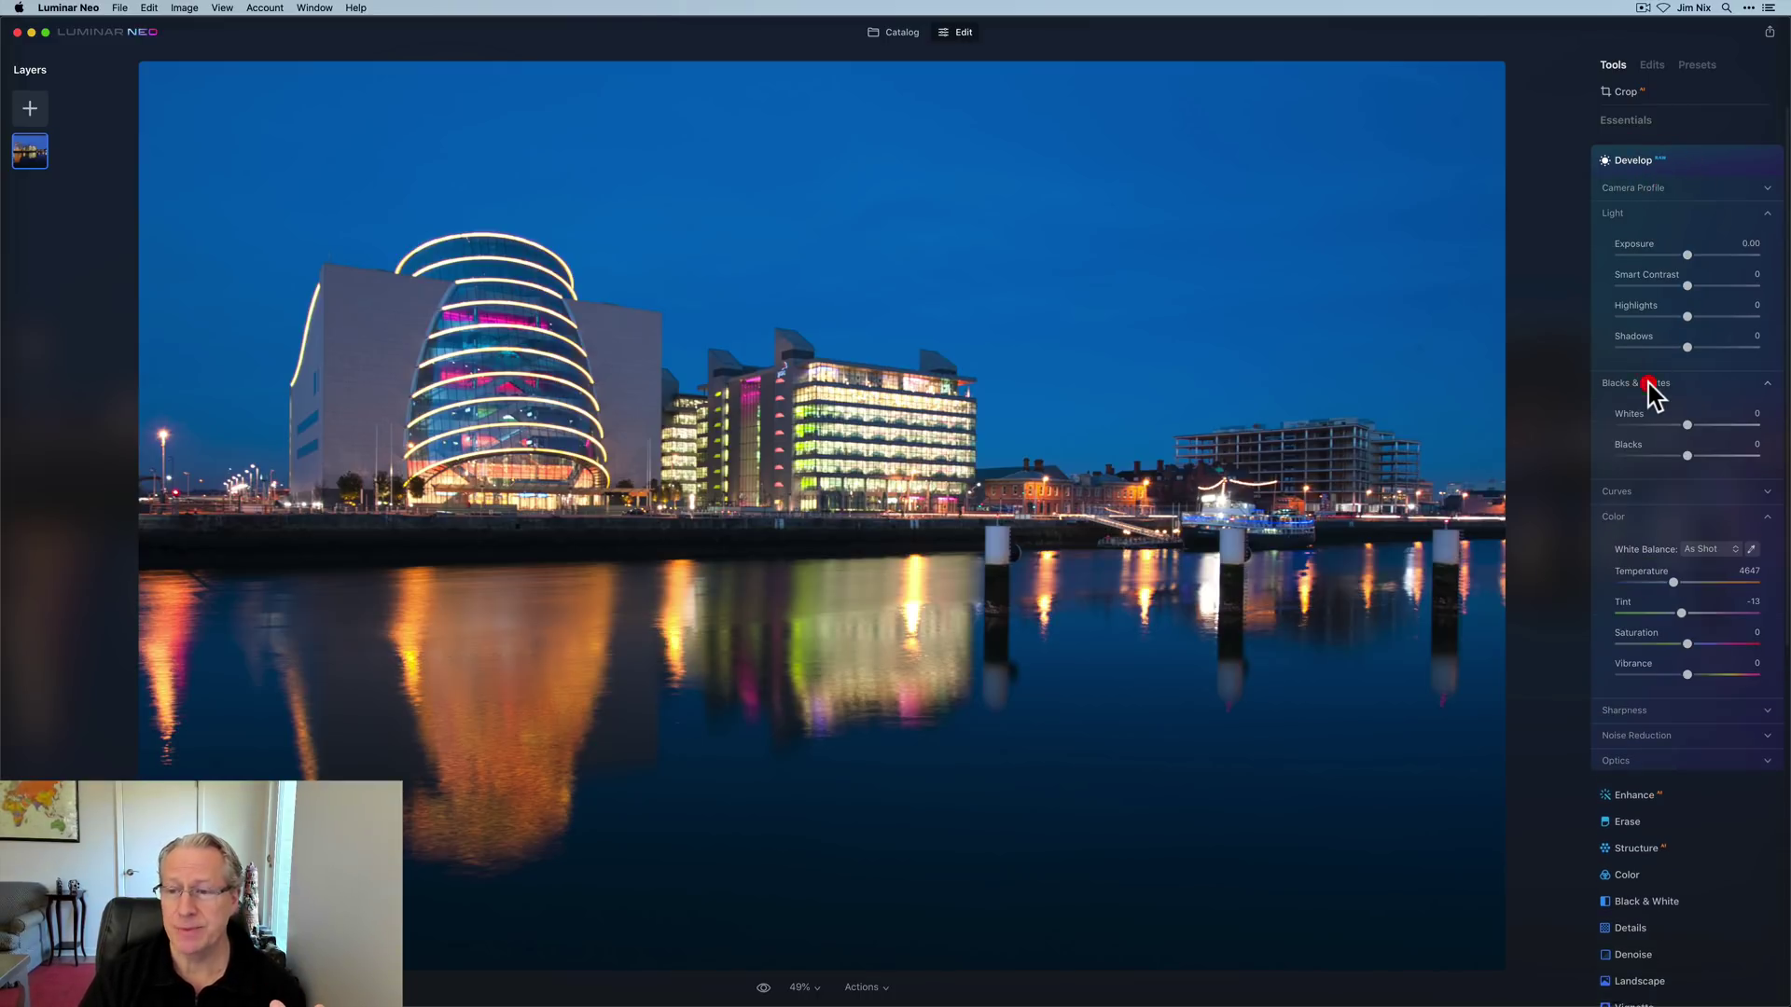
click(1644, 487)
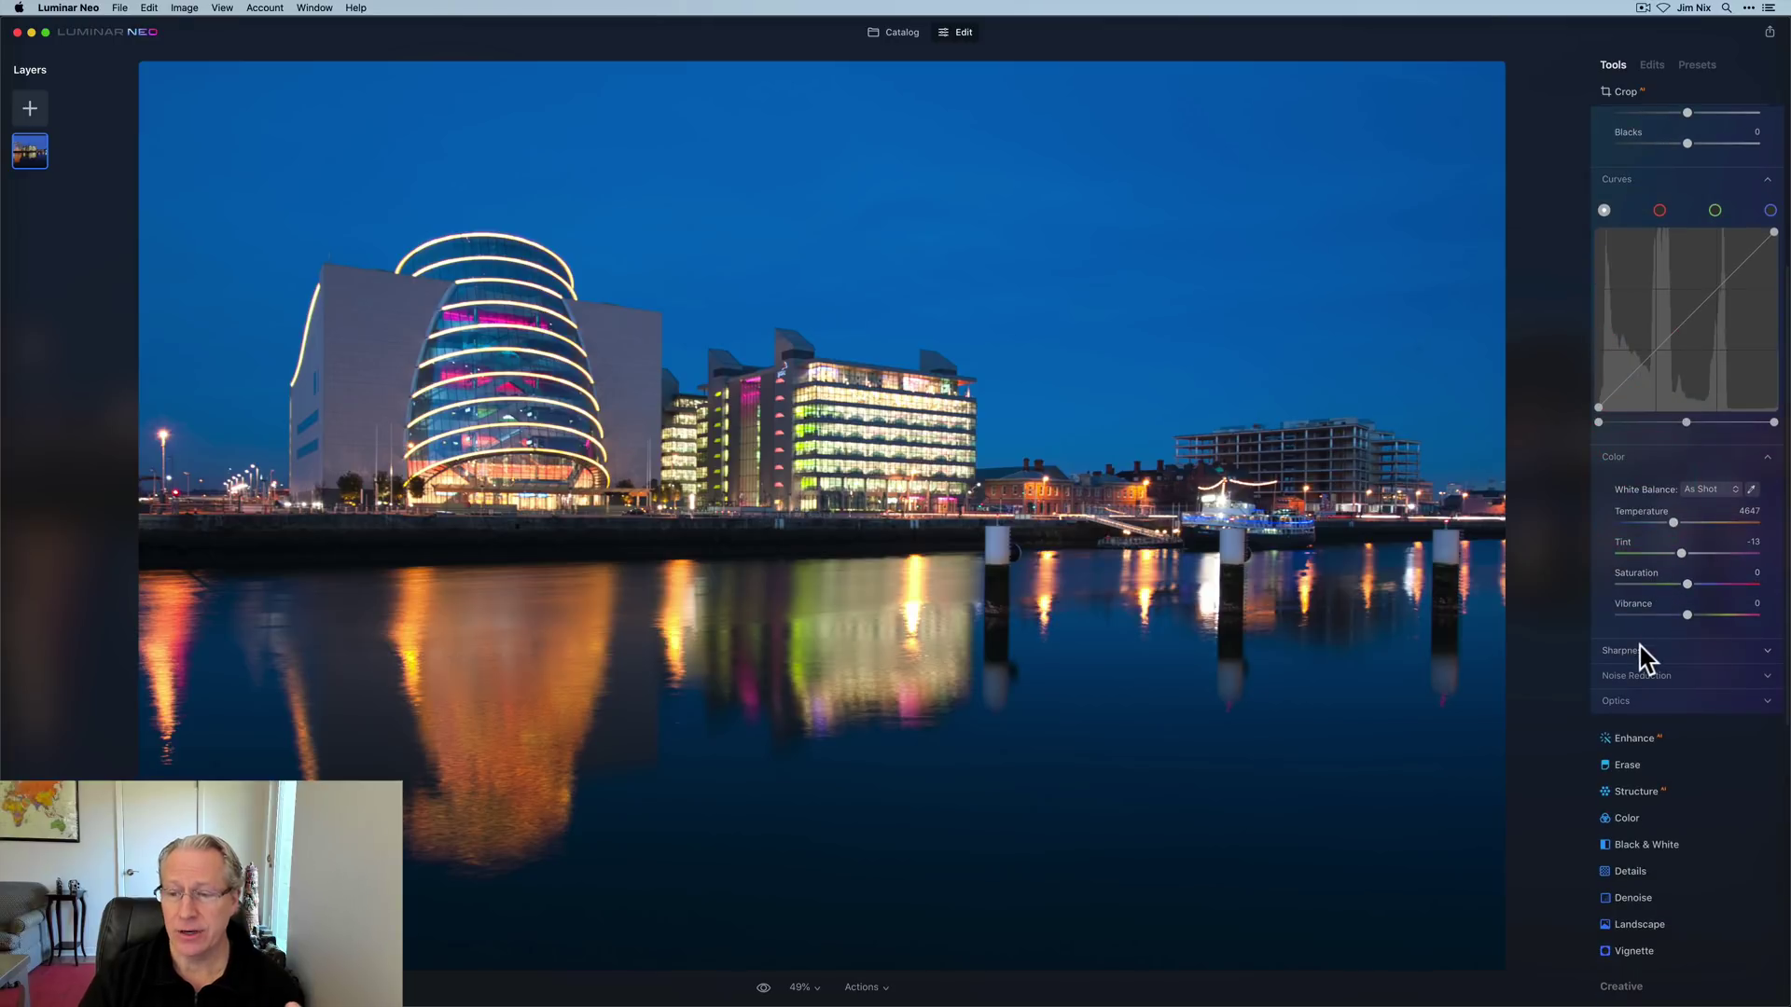
click(1640, 646)
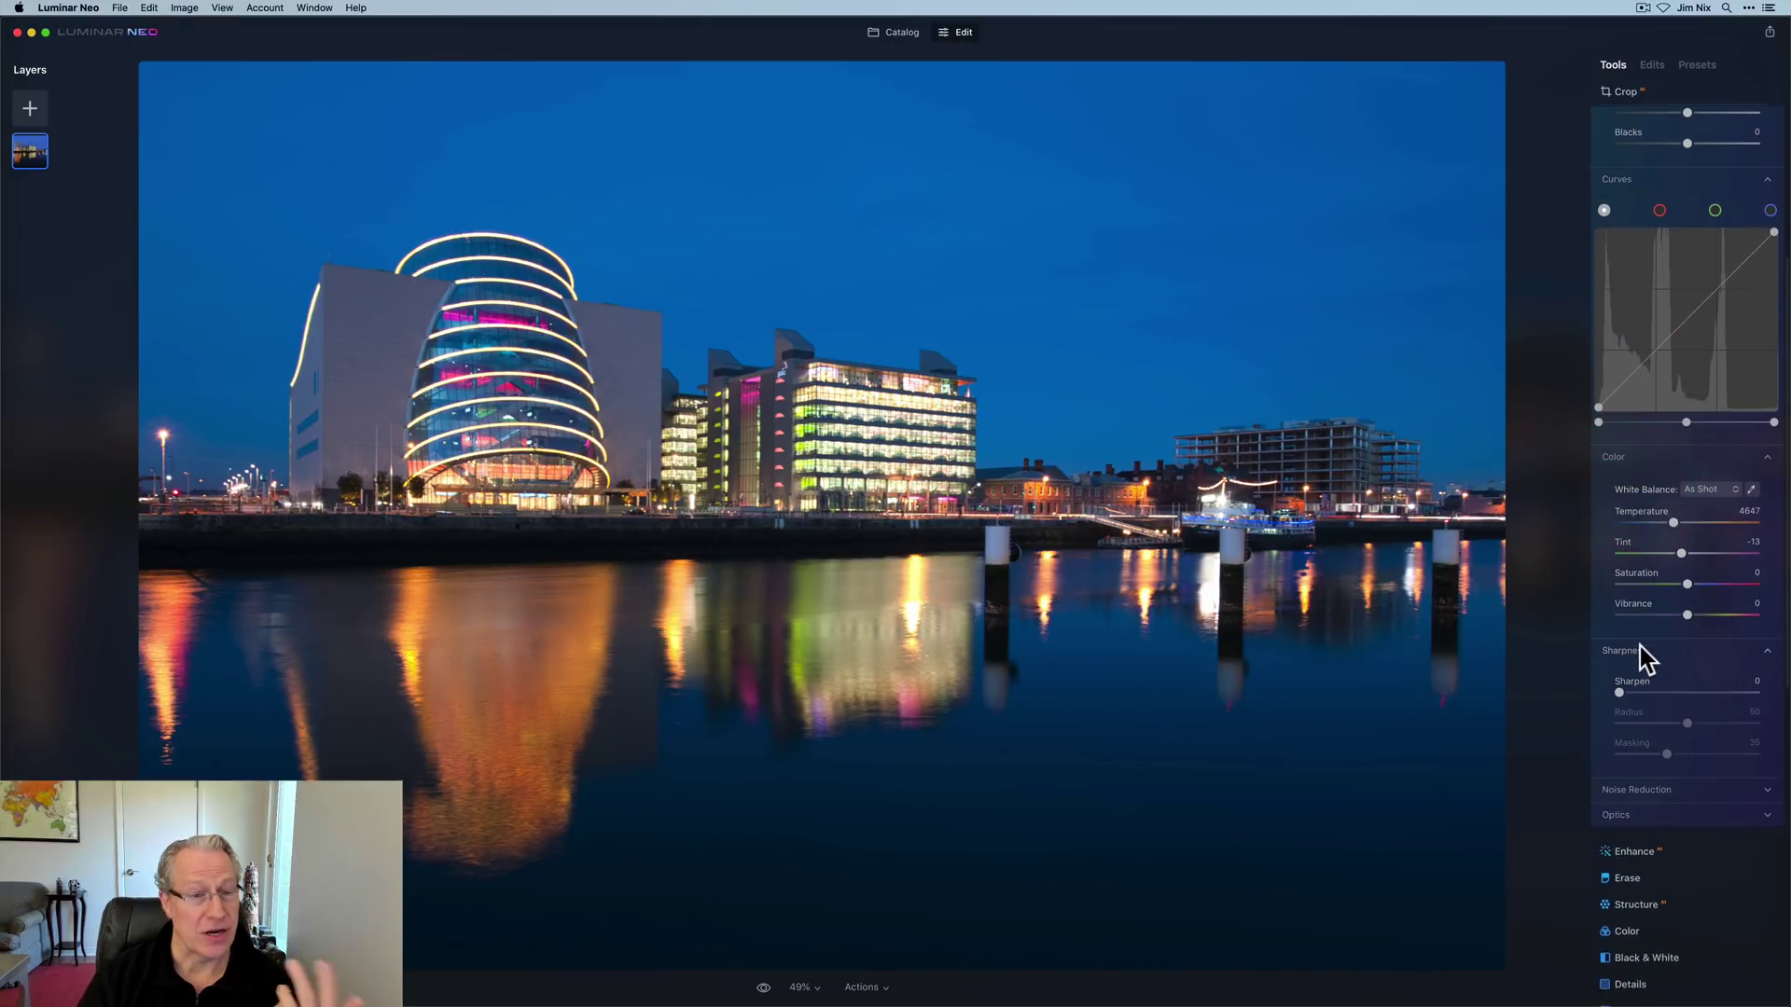
click(1653, 781)
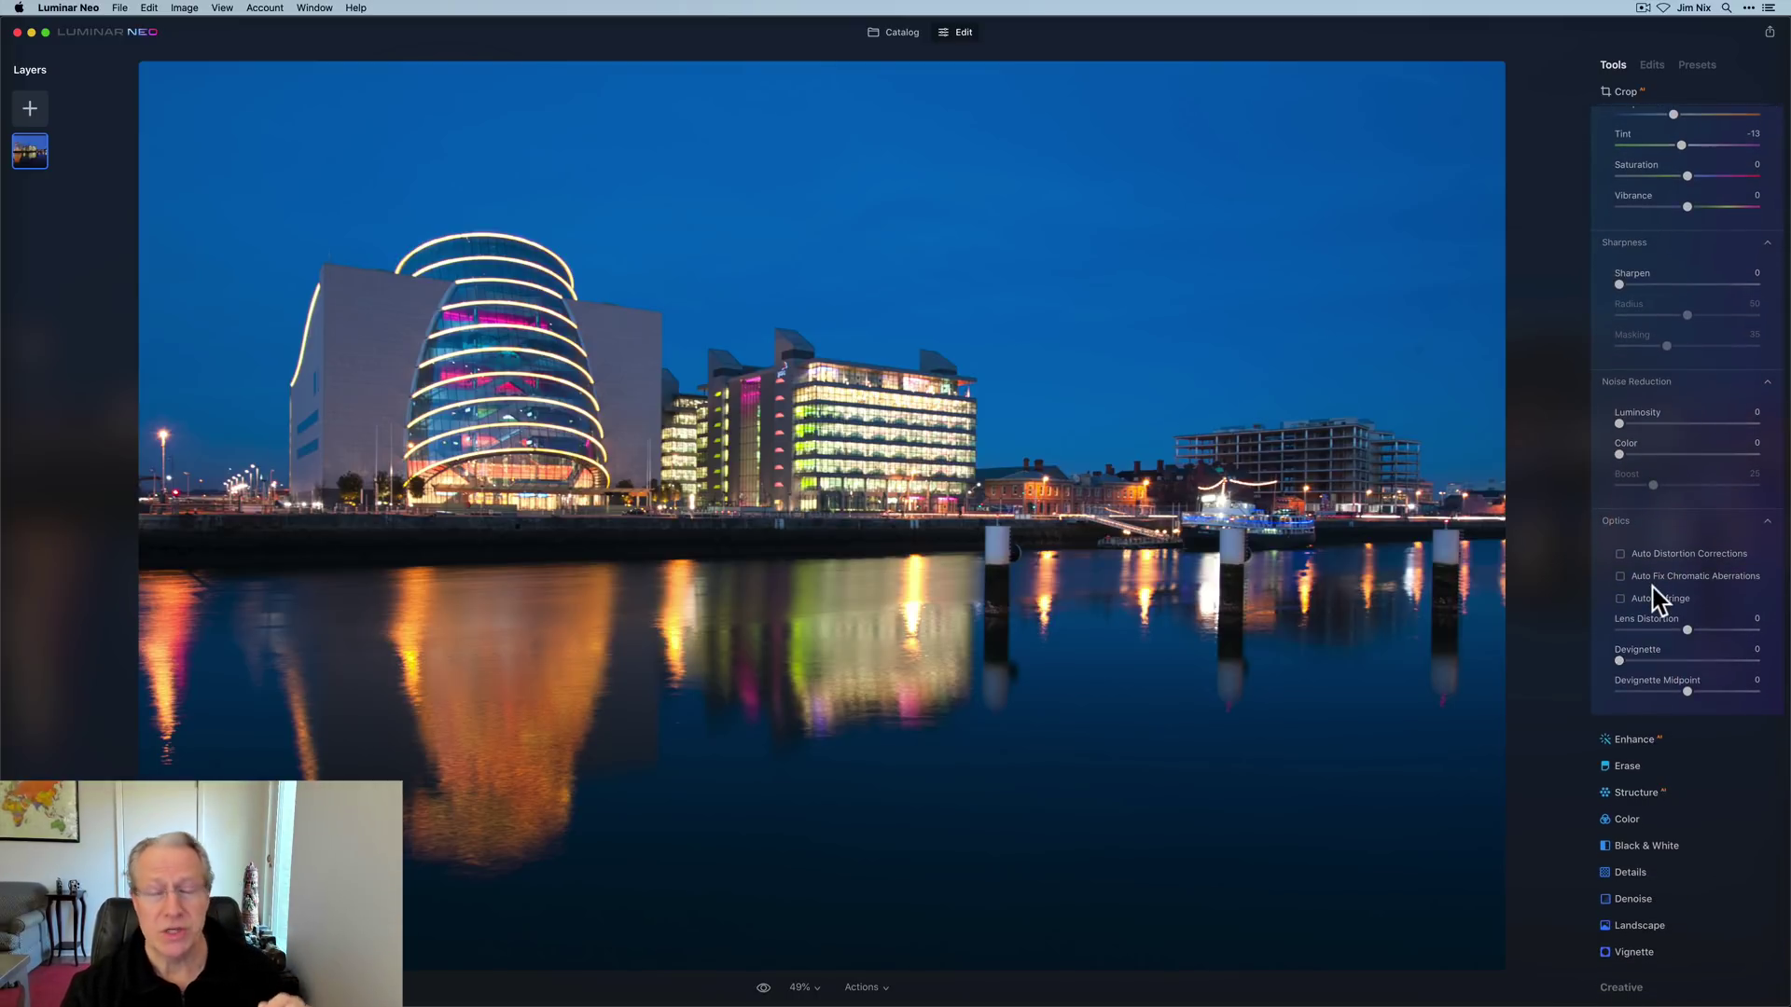
scroll(1652, 600, up, 6)
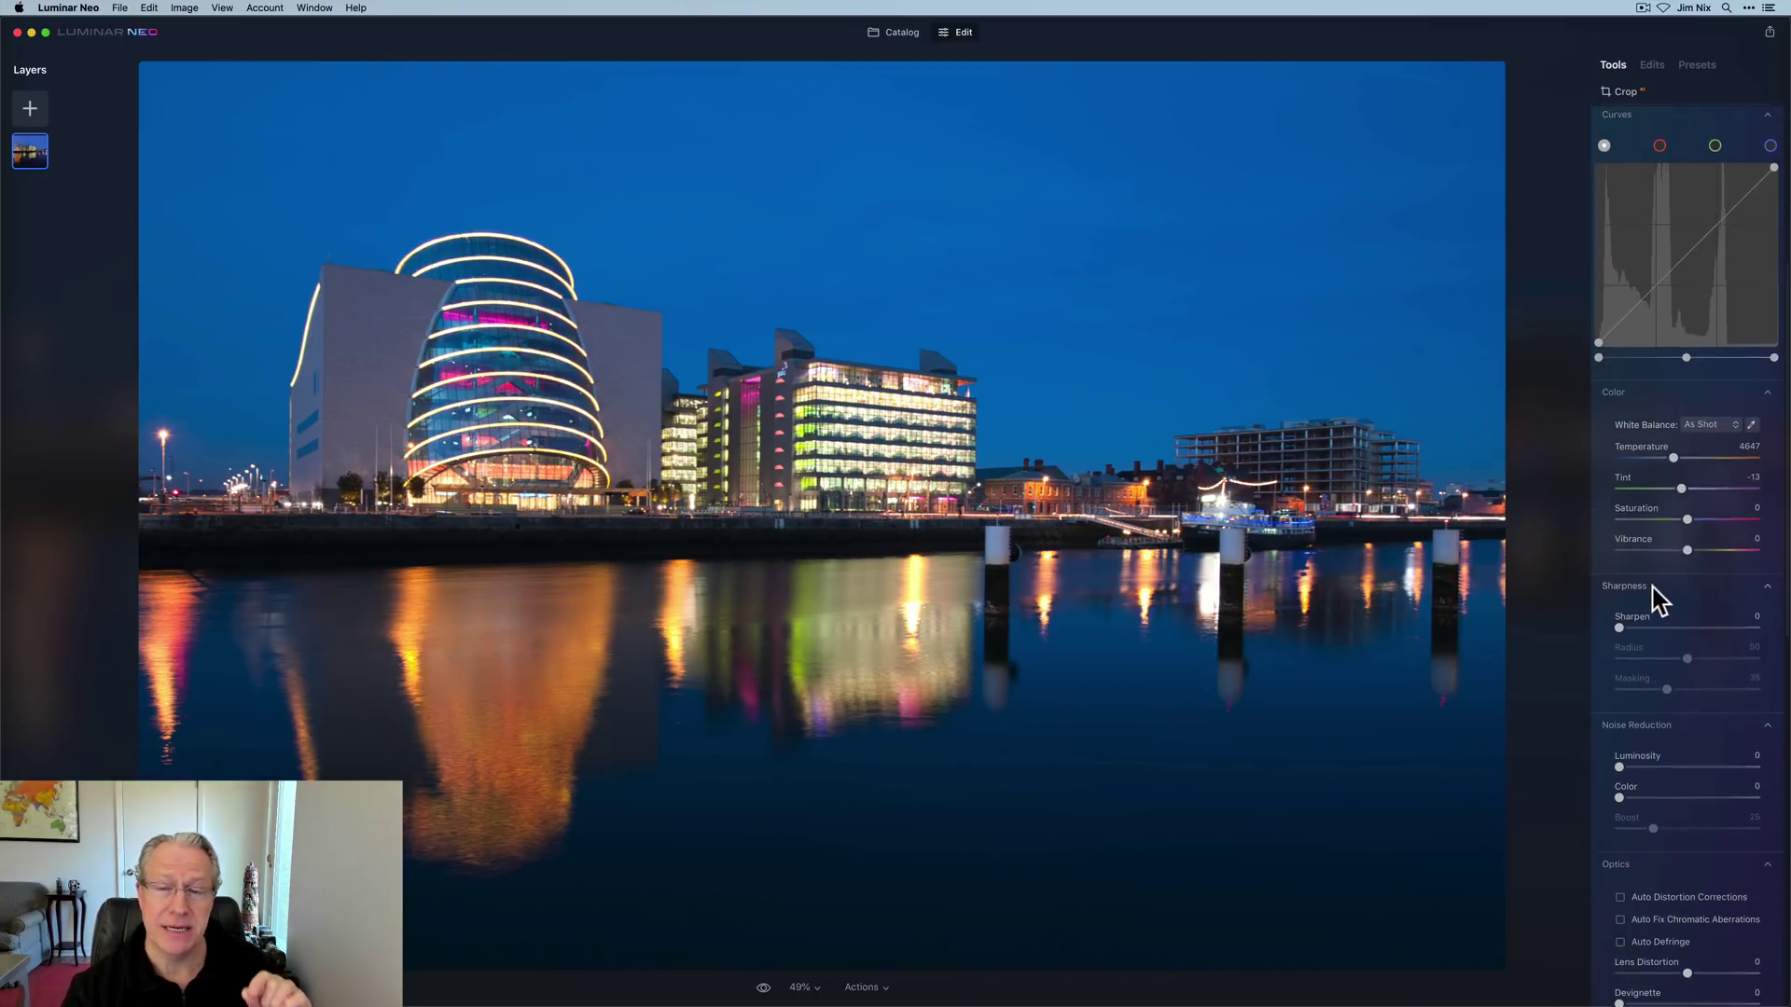
scroll(1652, 600, up, 2)
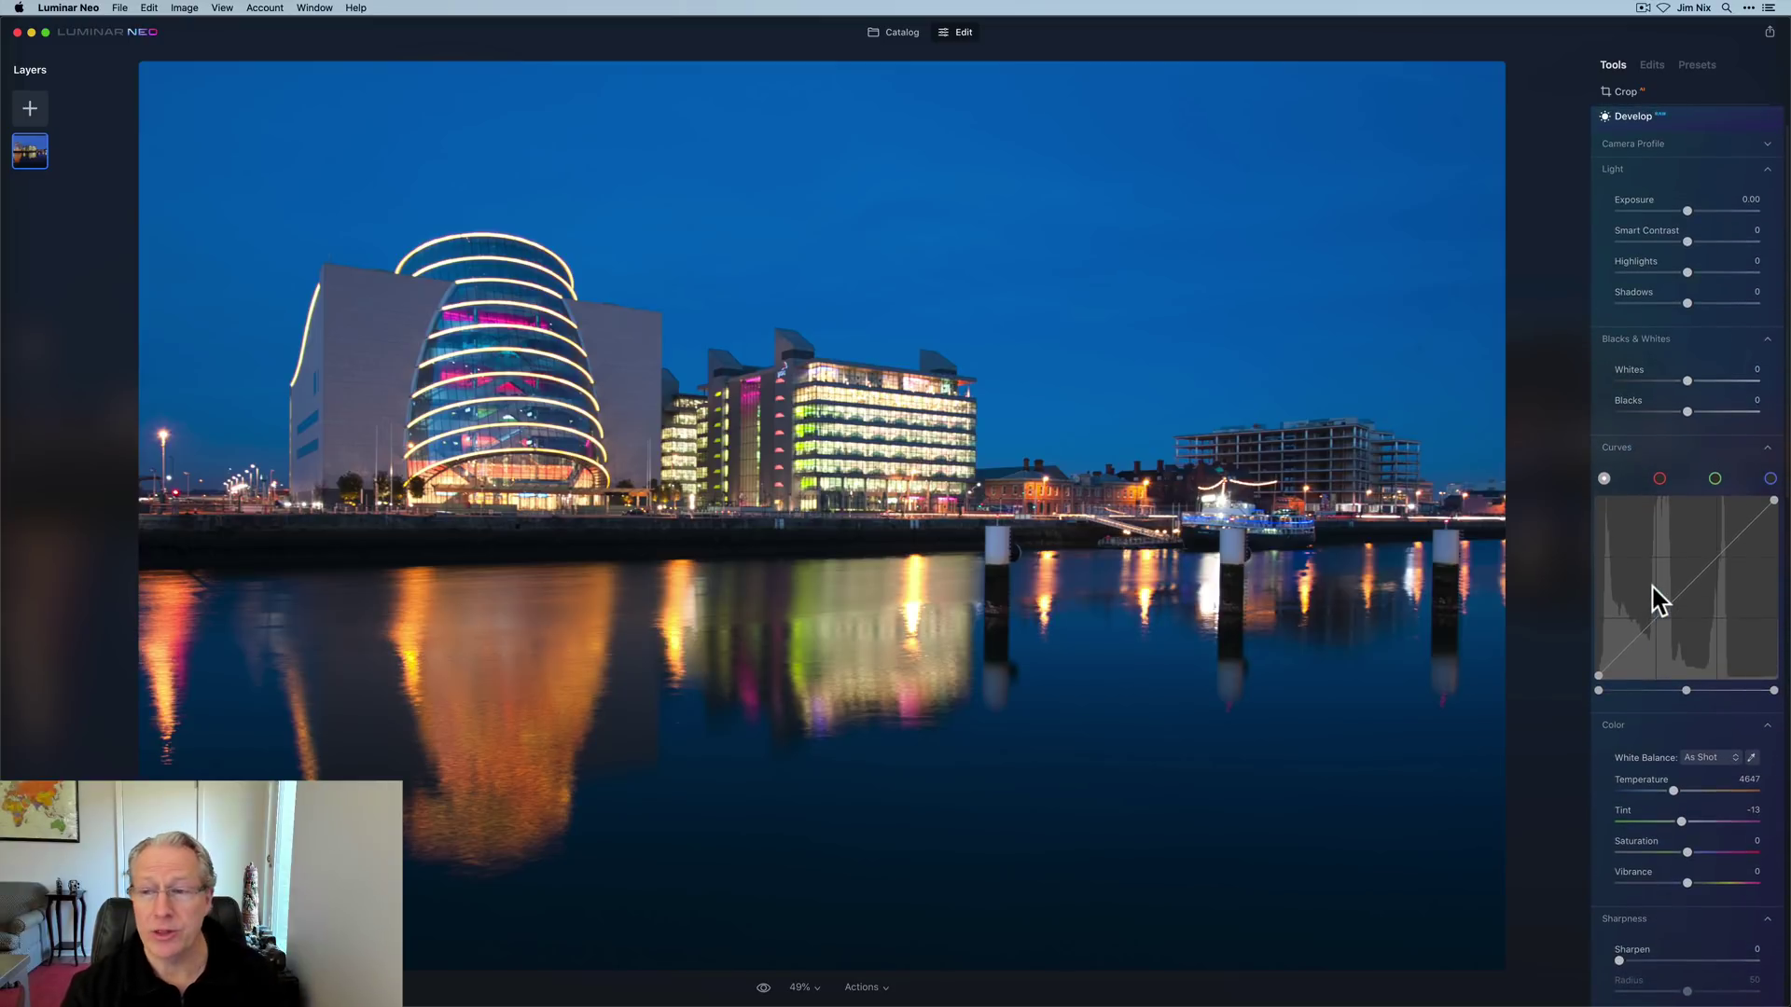
scroll(1652, 586, up, 1)
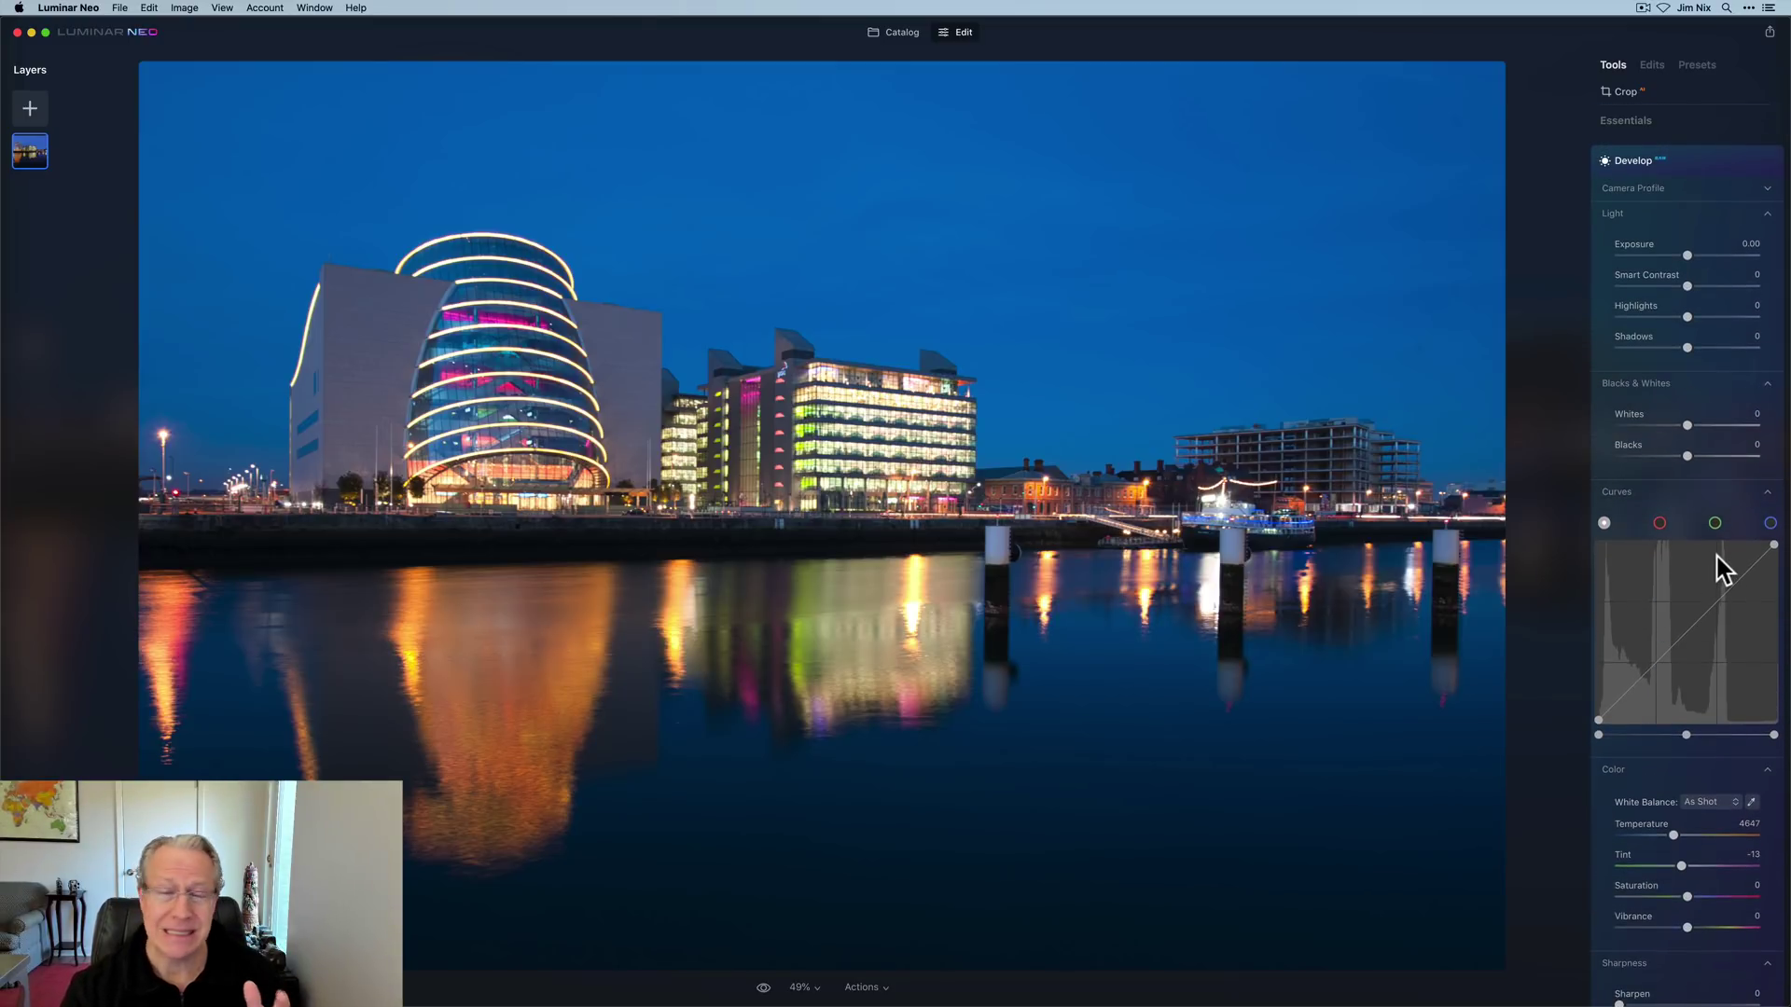
scroll(1718, 559, down, 3)
scroll(1721, 569, down, 5)
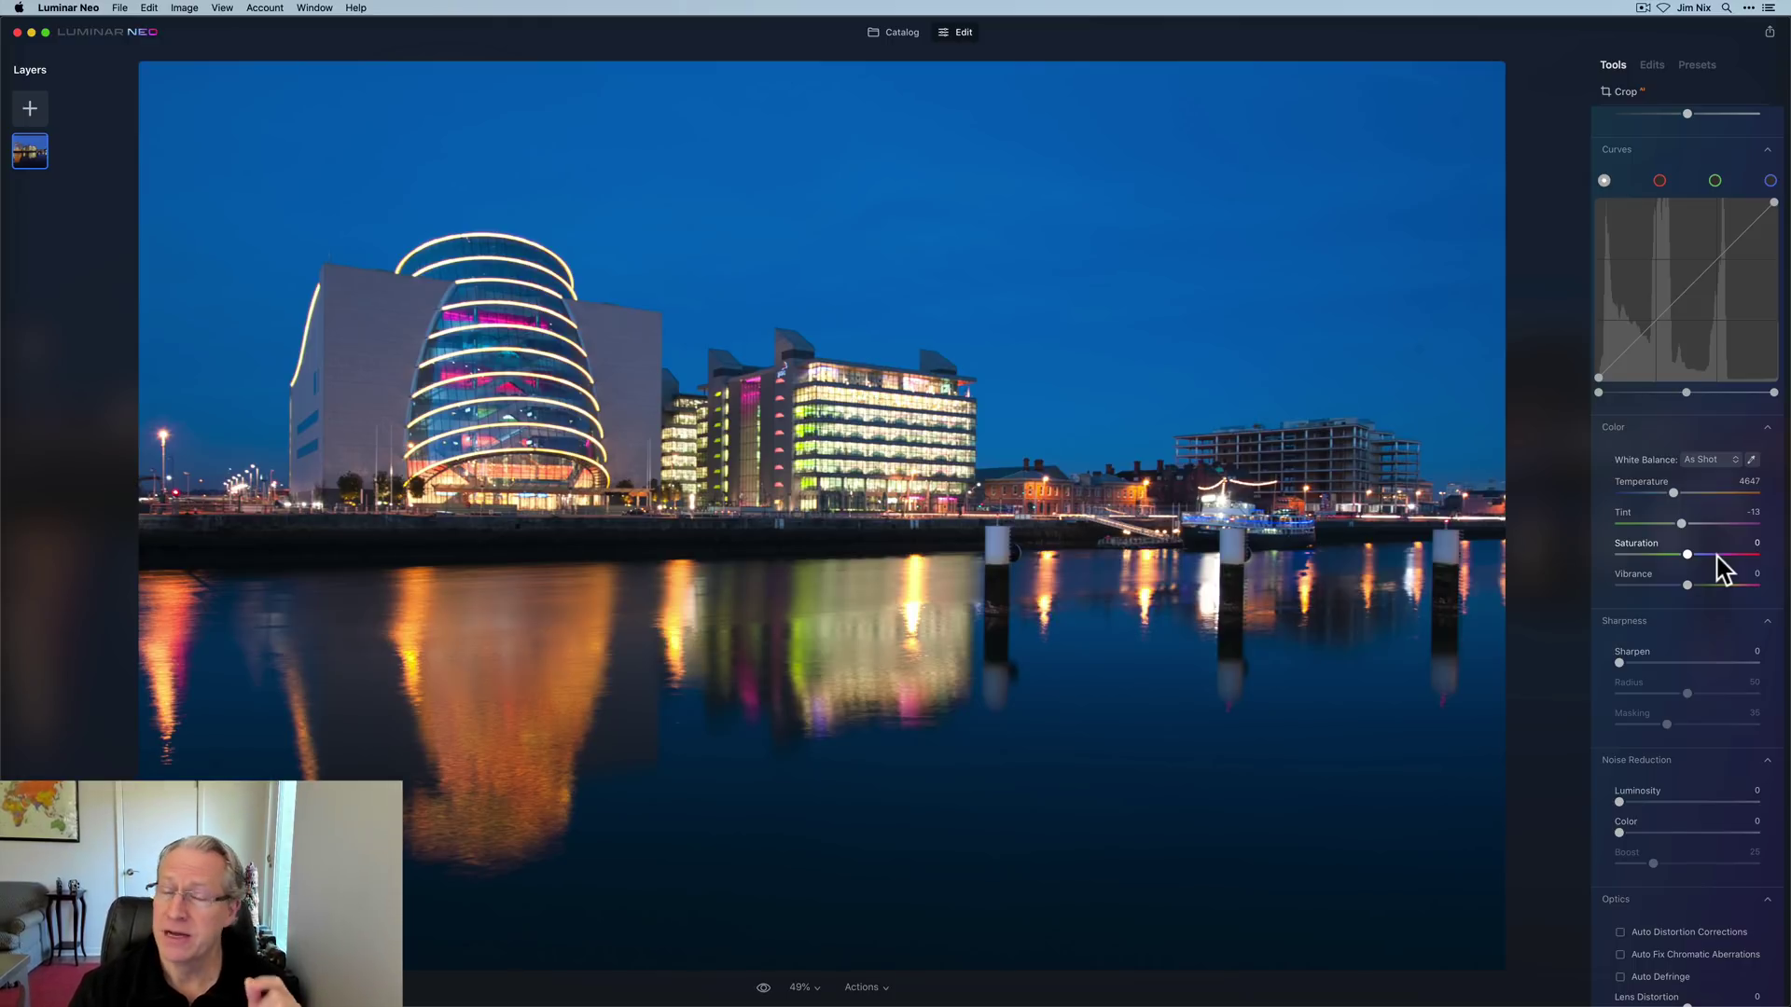
Start cropping the harbour photo and keep the Original crop ratio
key(c)
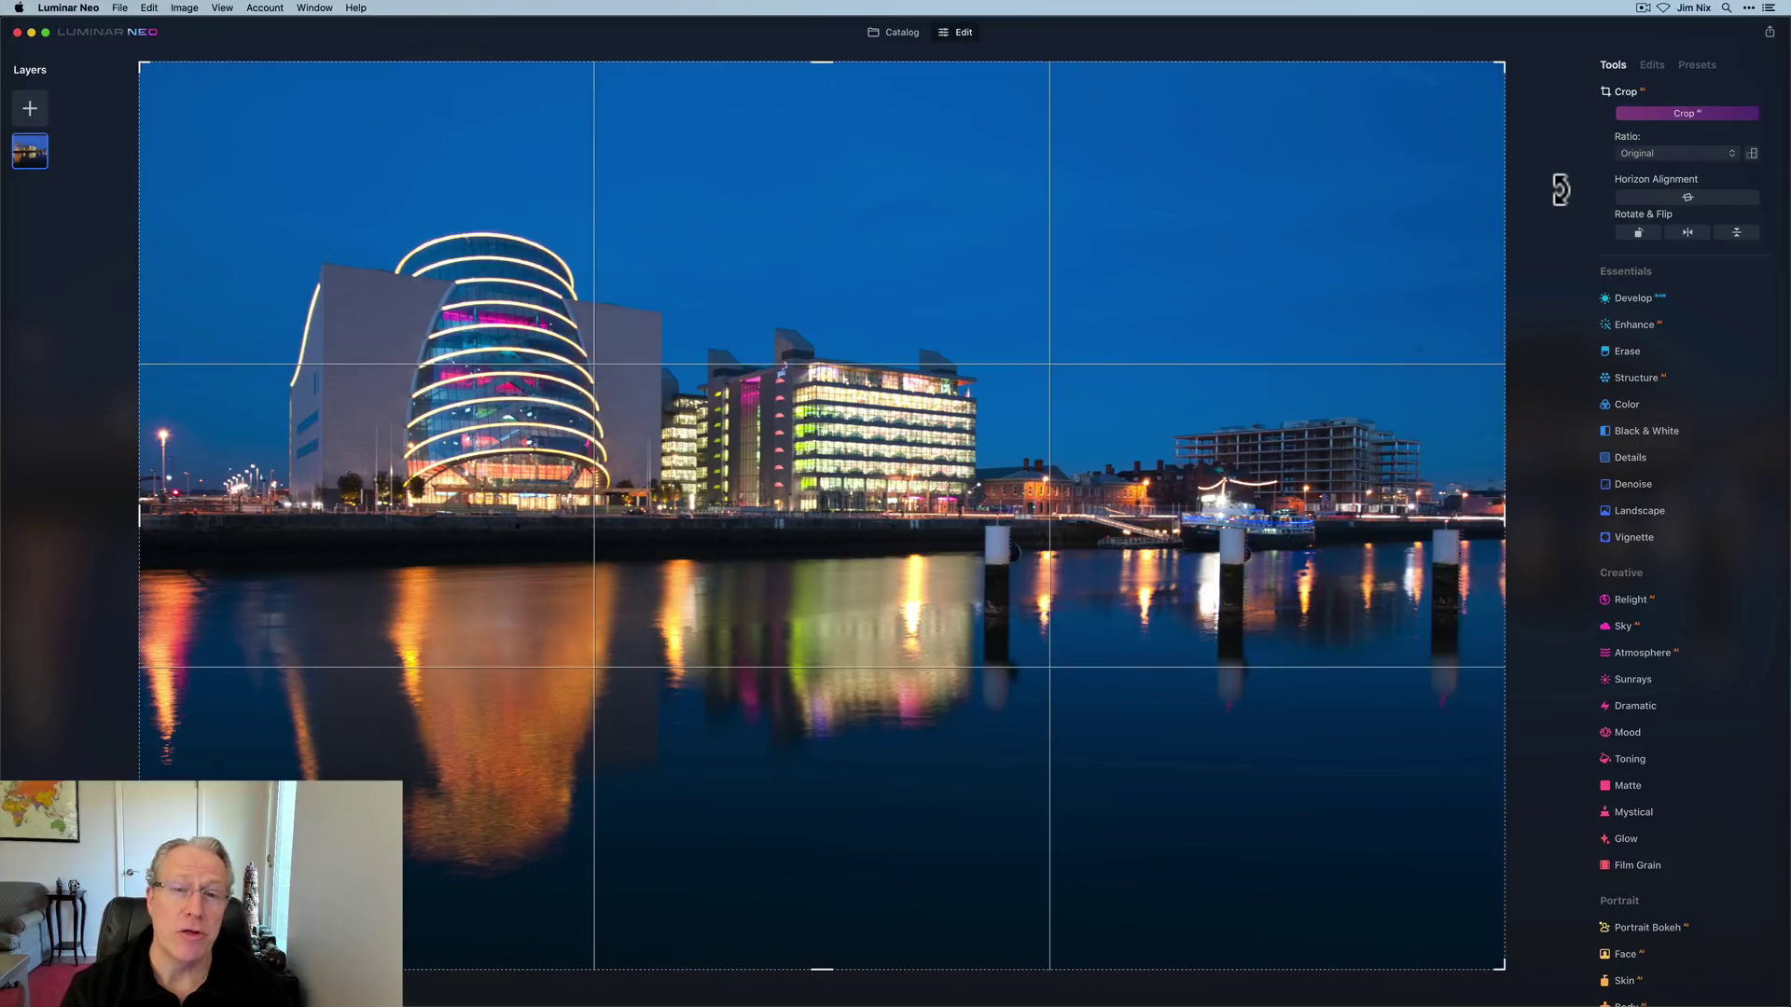
click(1651, 157)
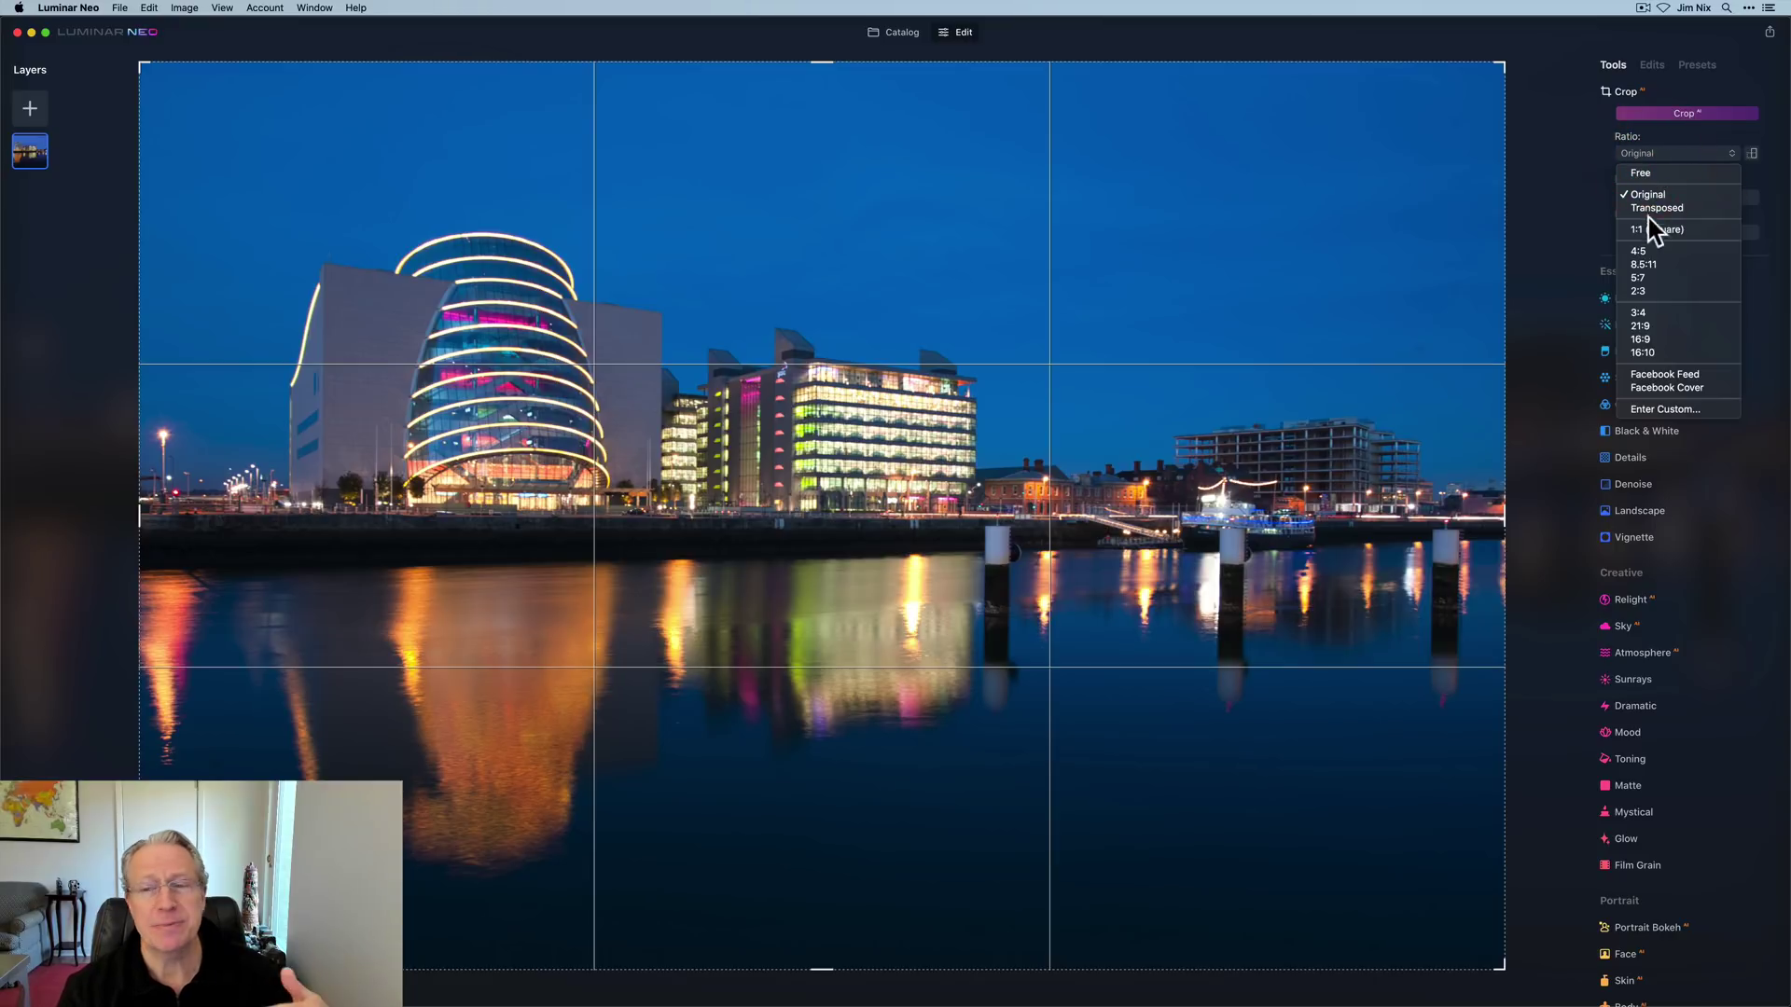
click(1651, 192)
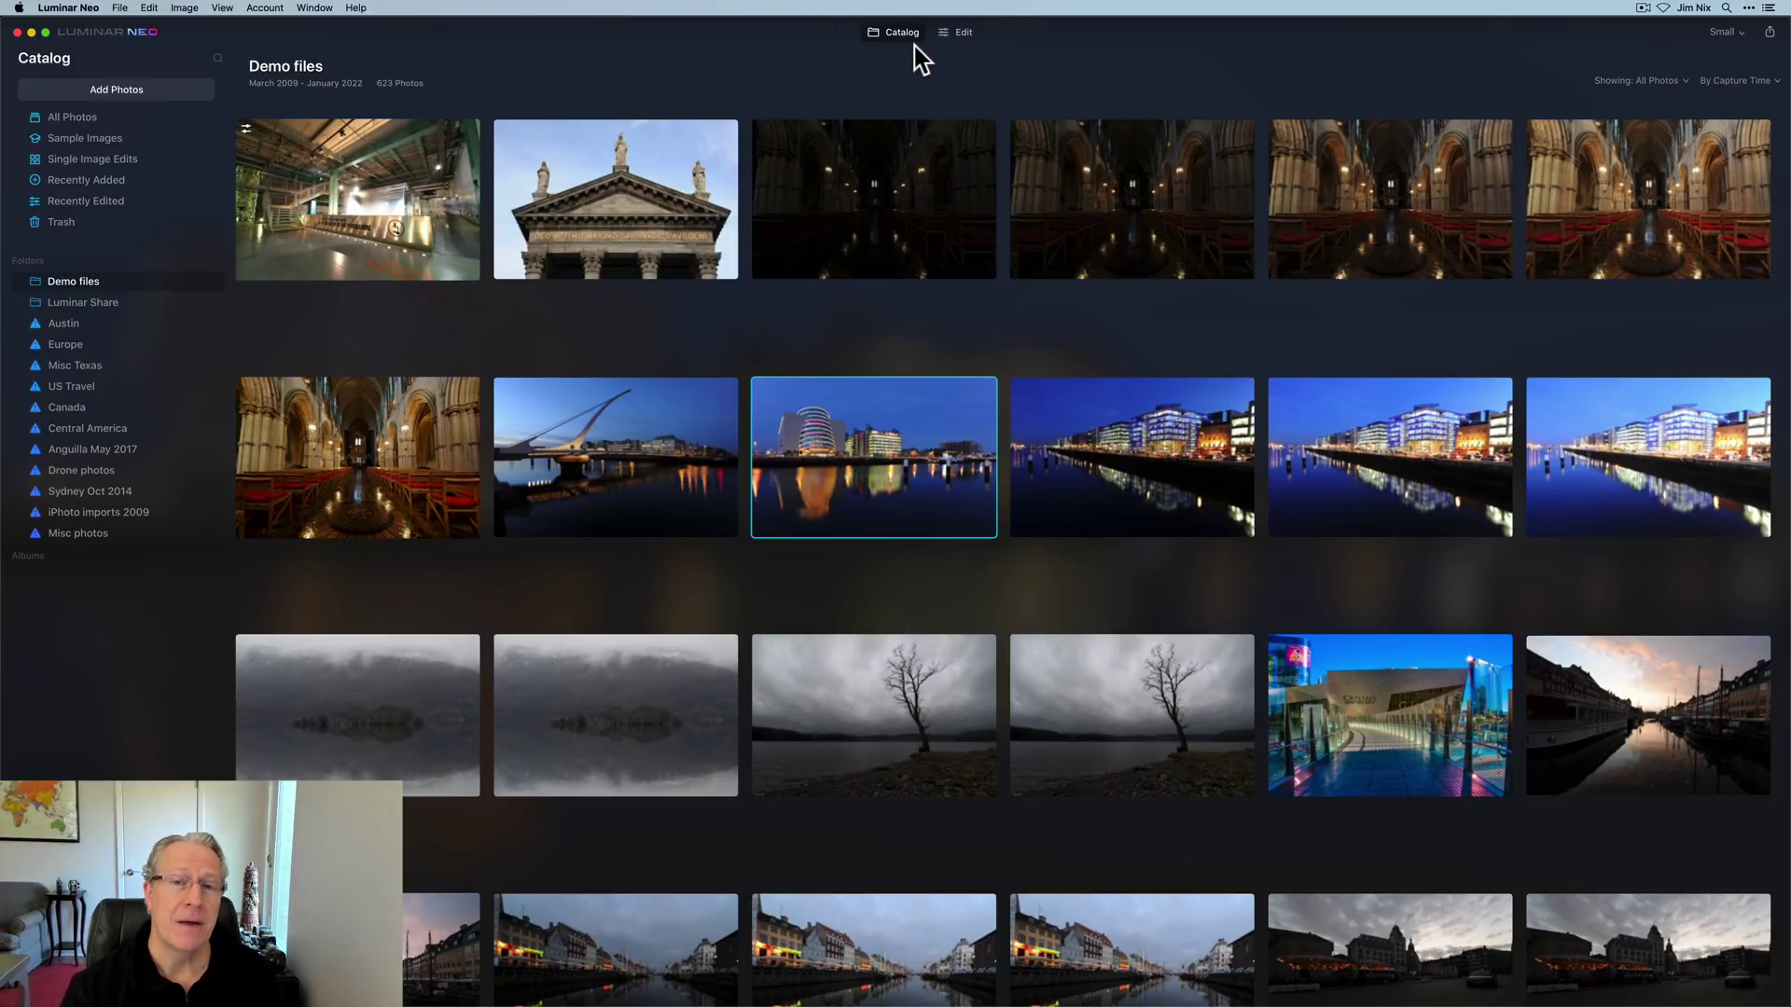
View the share options, dismiss them, and return to editing the harbour photo
click(1770, 32)
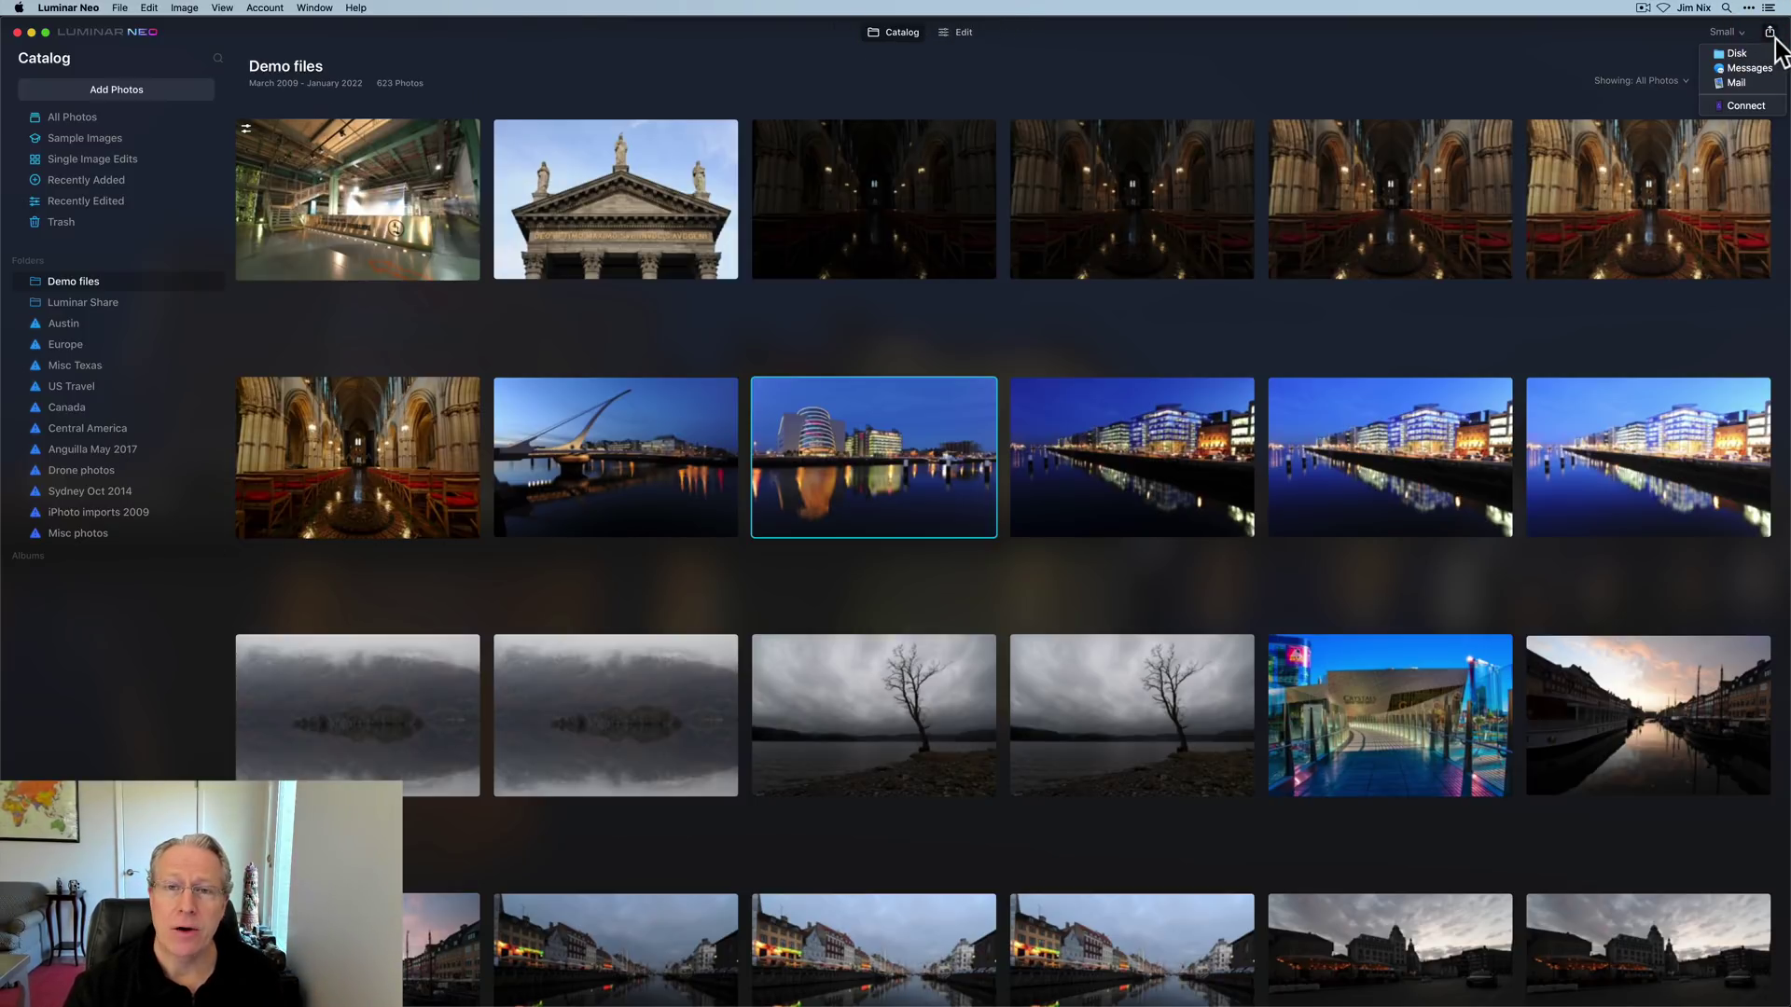
click(1653, 54)
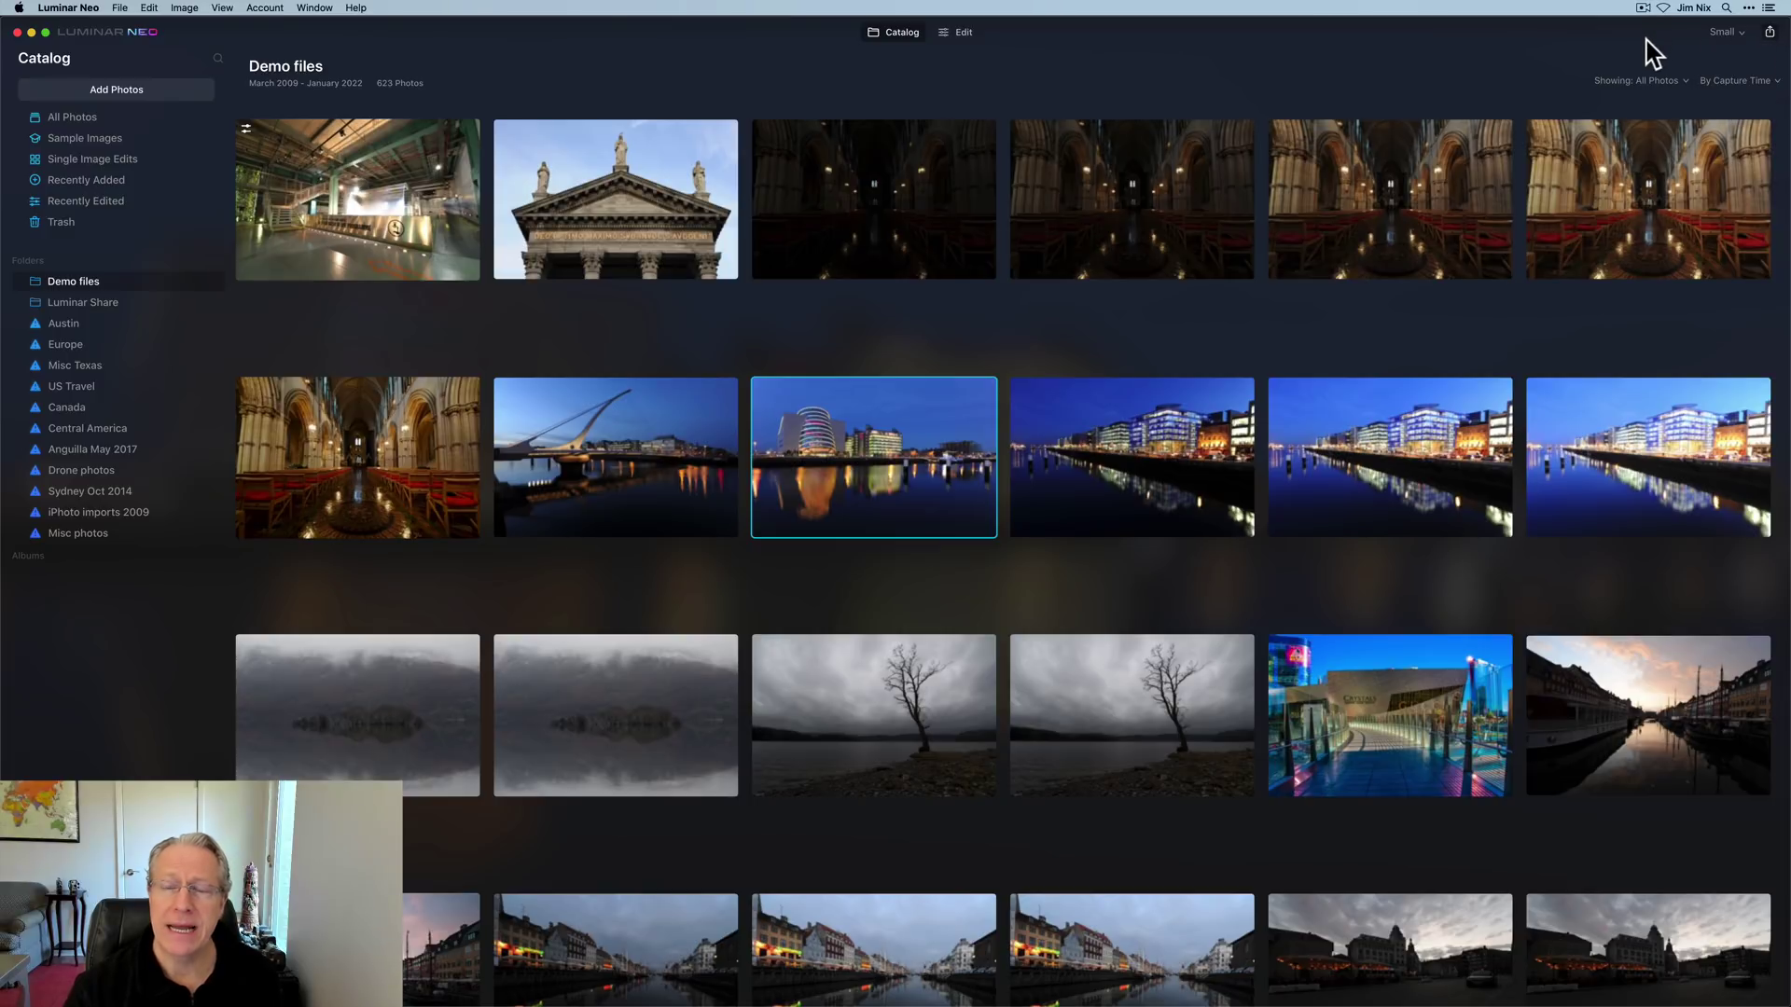
click(957, 34)
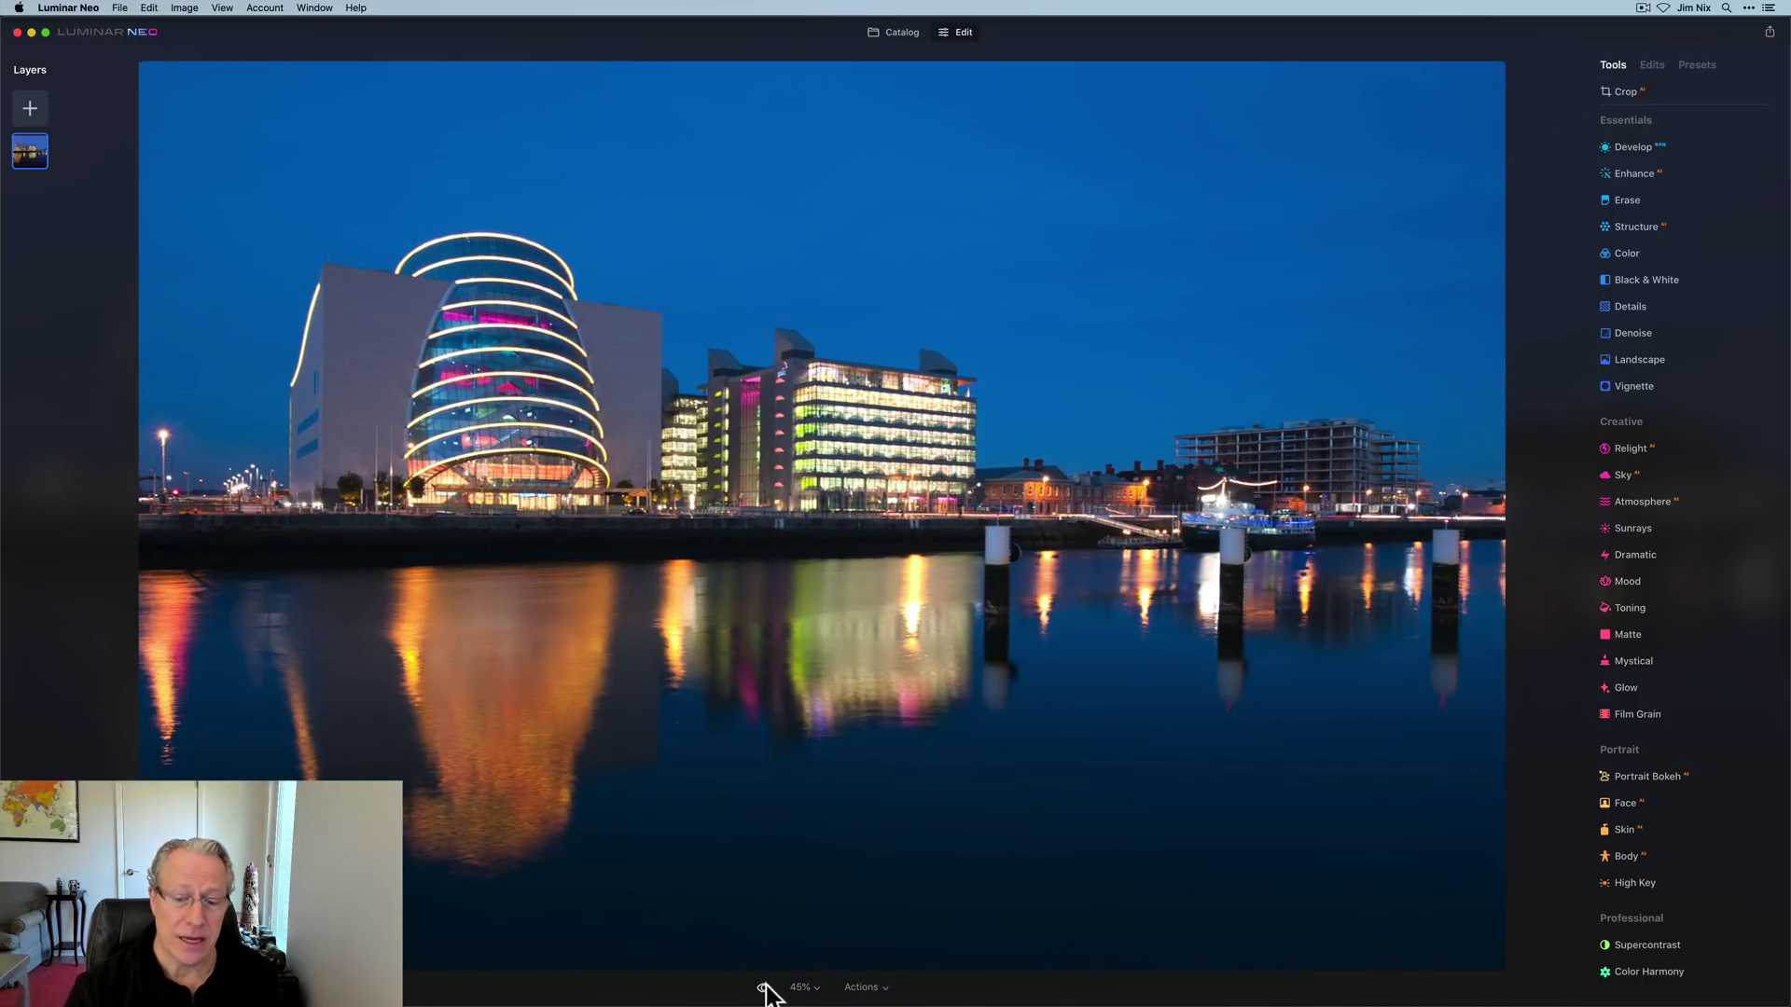
Raise Develop Shadows to about 30 and compare with the unedited photo
click(763, 989)
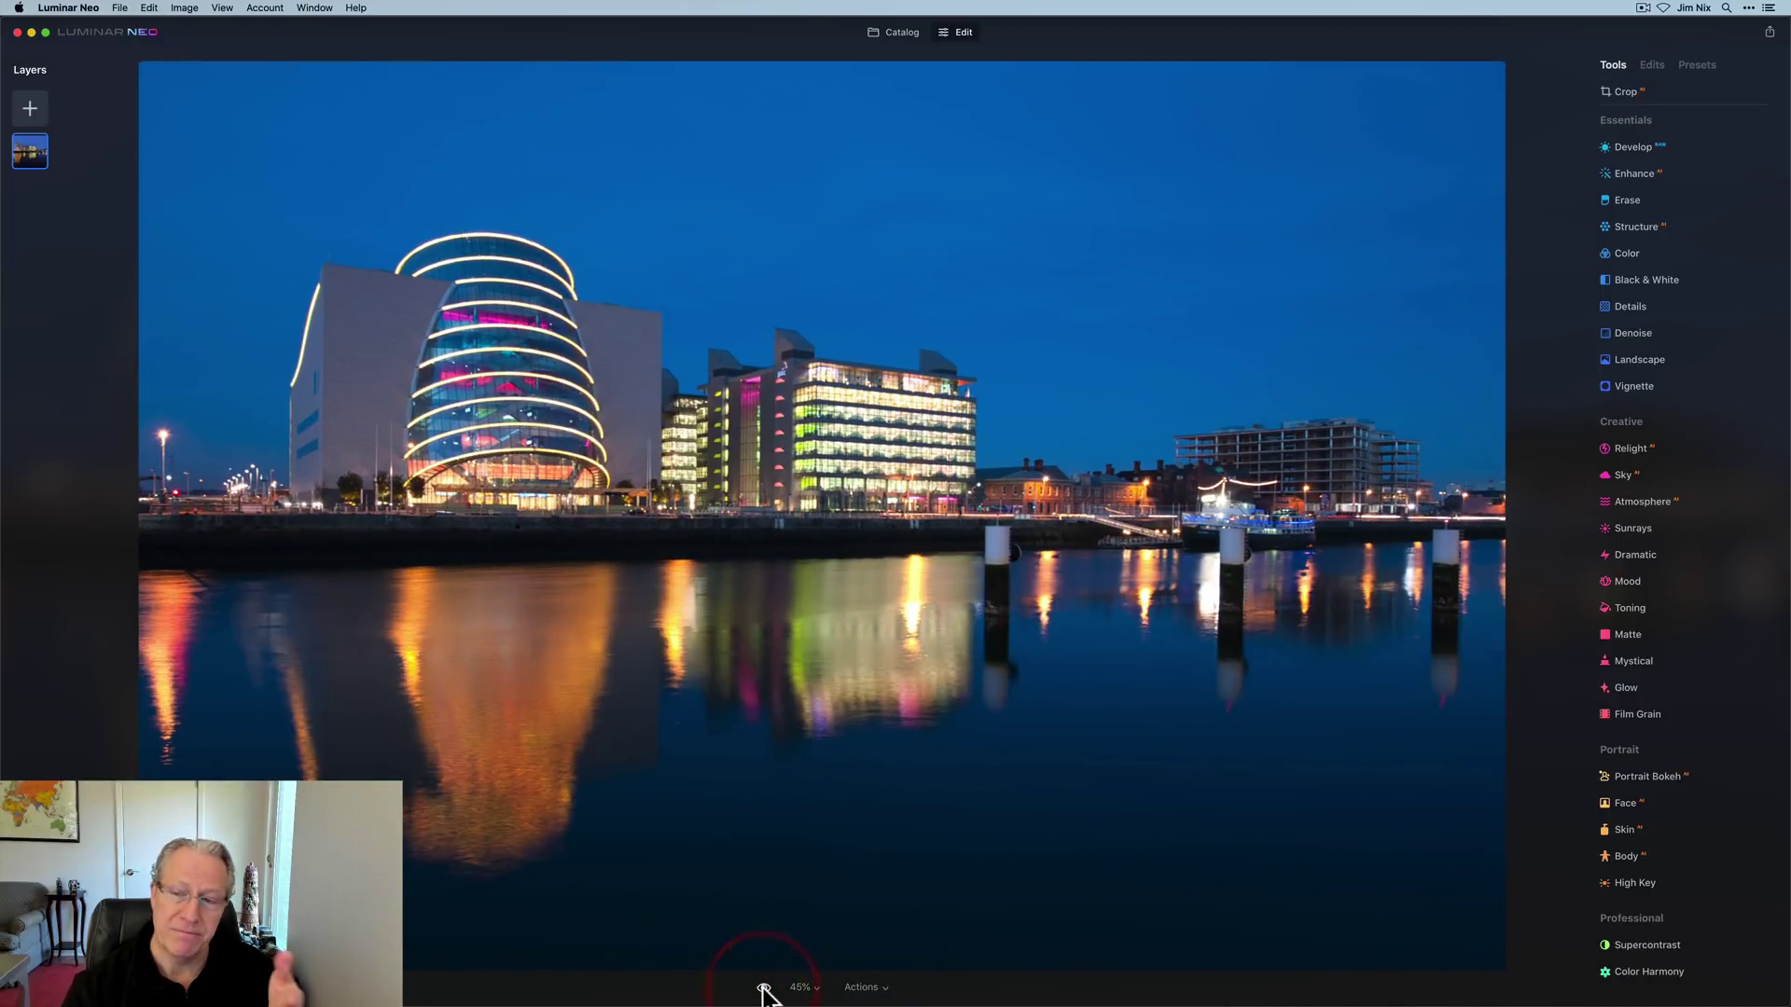
click(1640, 147)
drag(1684, 310, 1712, 309)
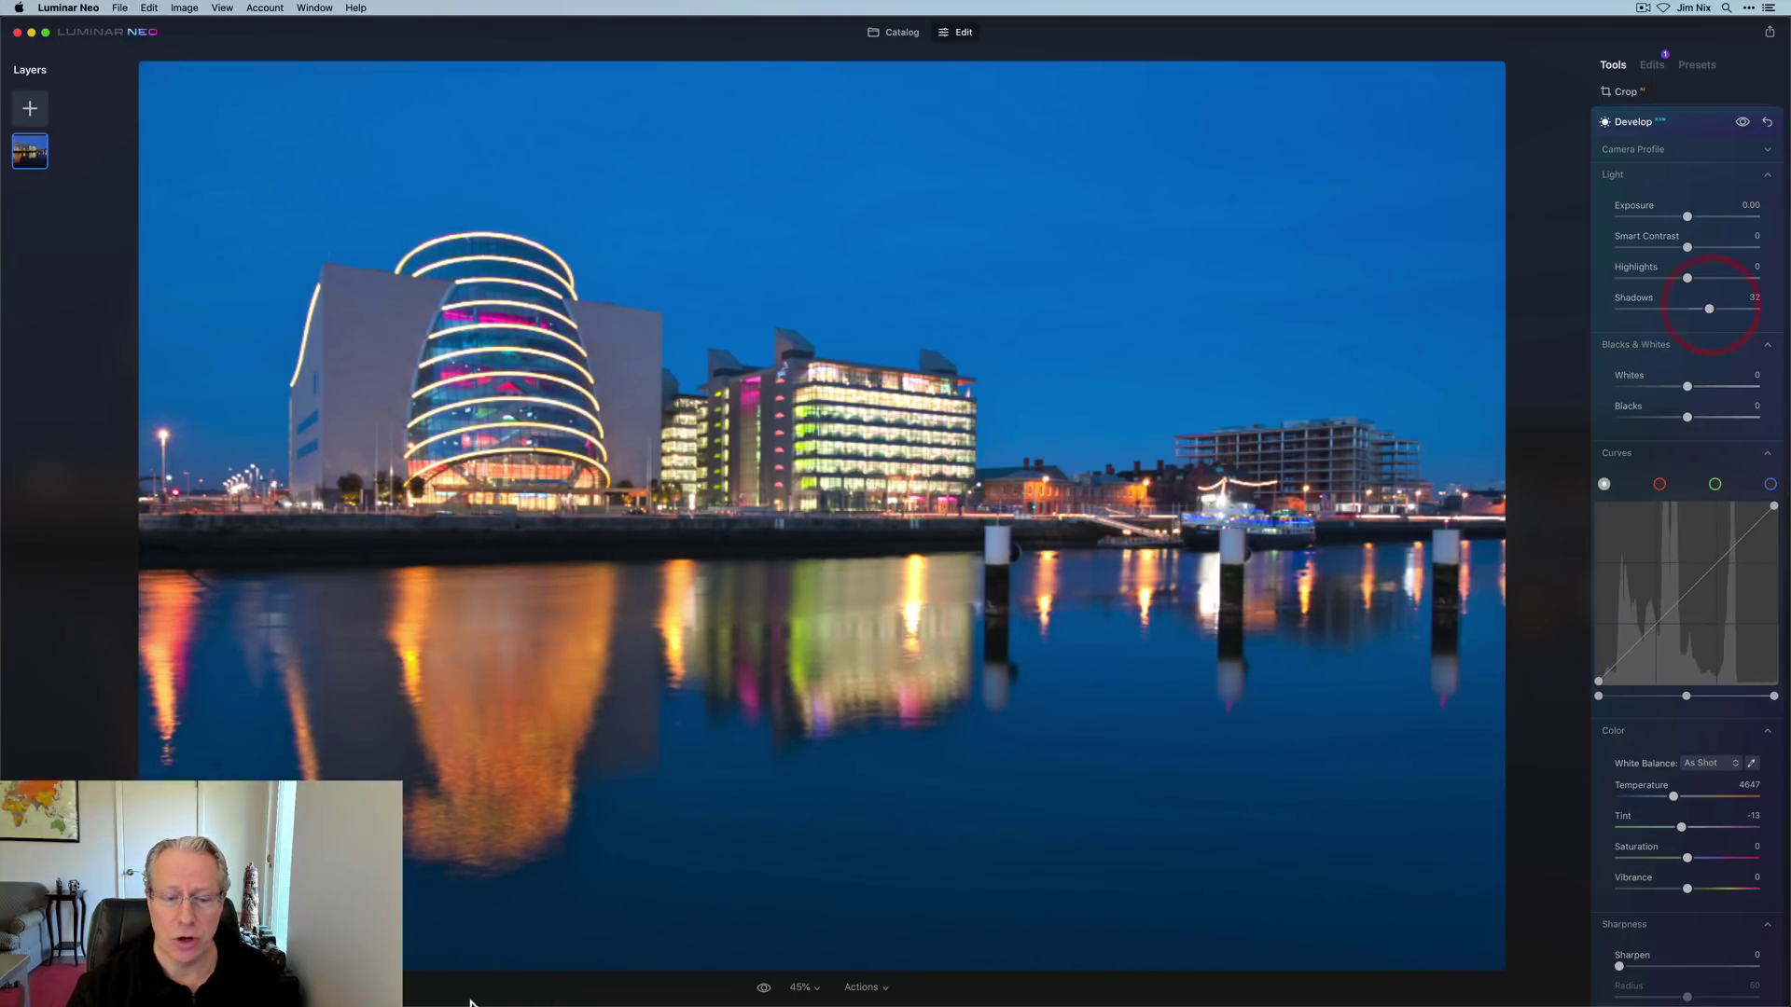
click(763, 987)
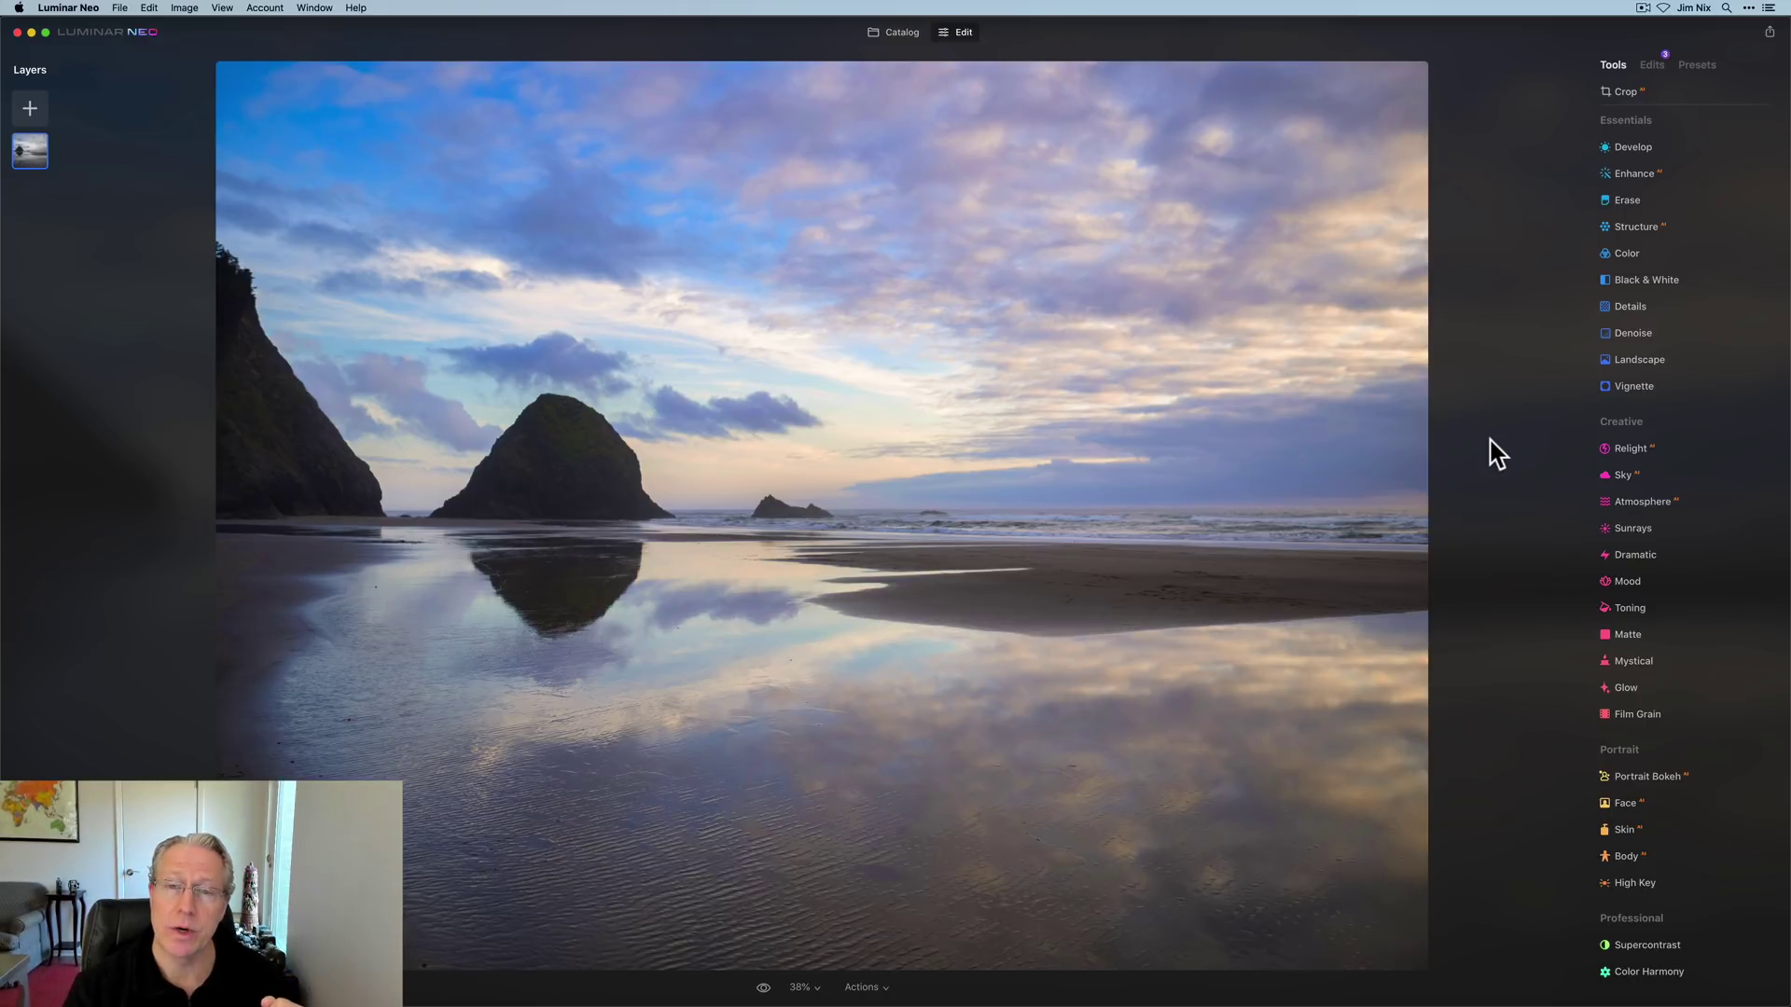
Drag the Structure Amount below zero and keep Paint Mask as its mask type
click(1636, 227)
drag(1689, 287, 1674, 288)
click(1744, 240)
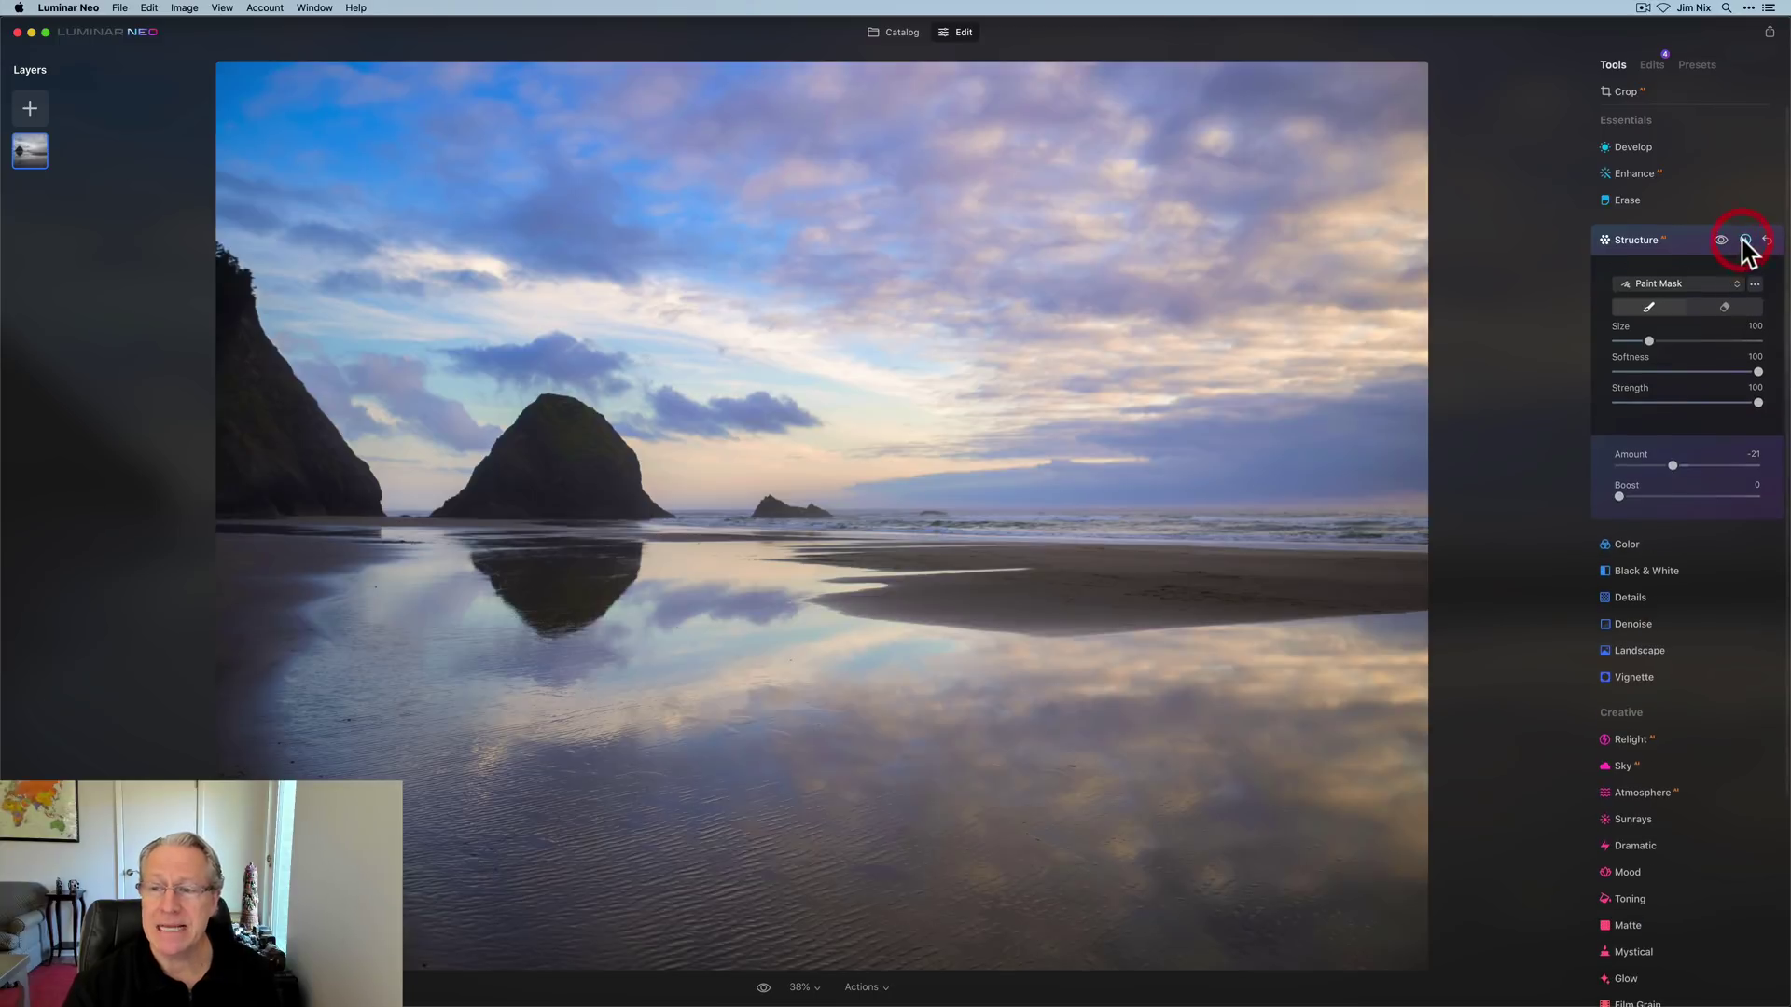
click(1682, 289)
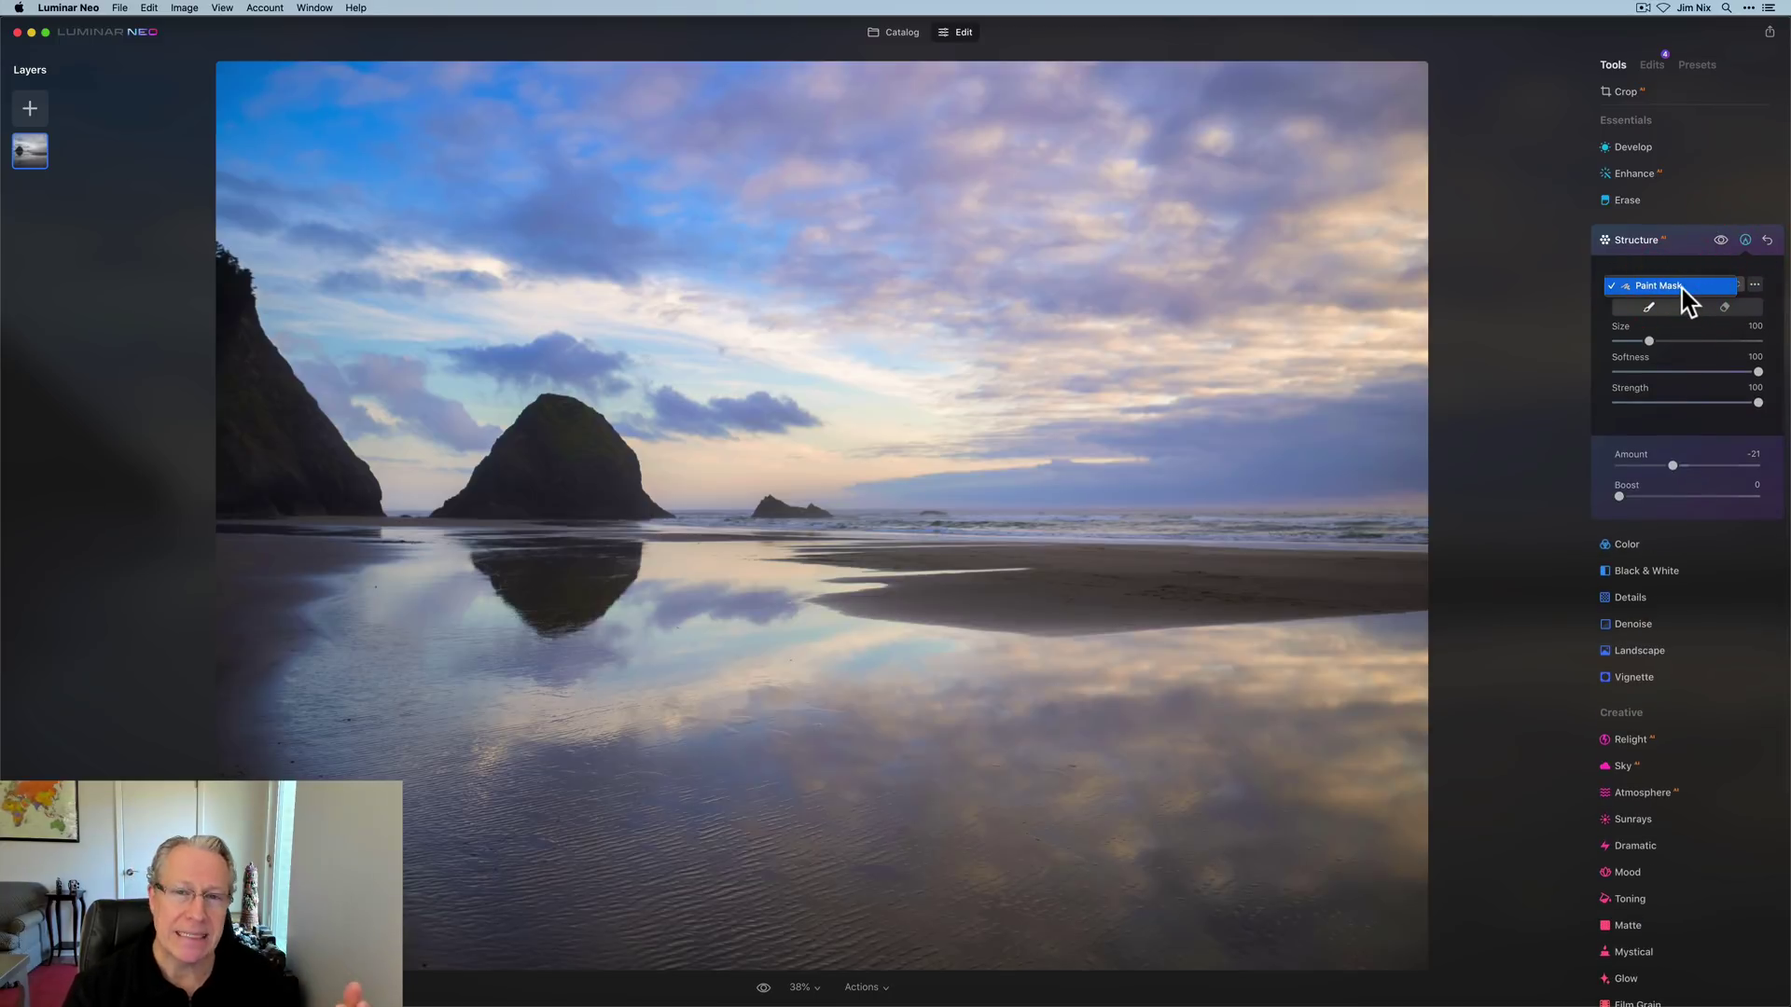
click(1682, 289)
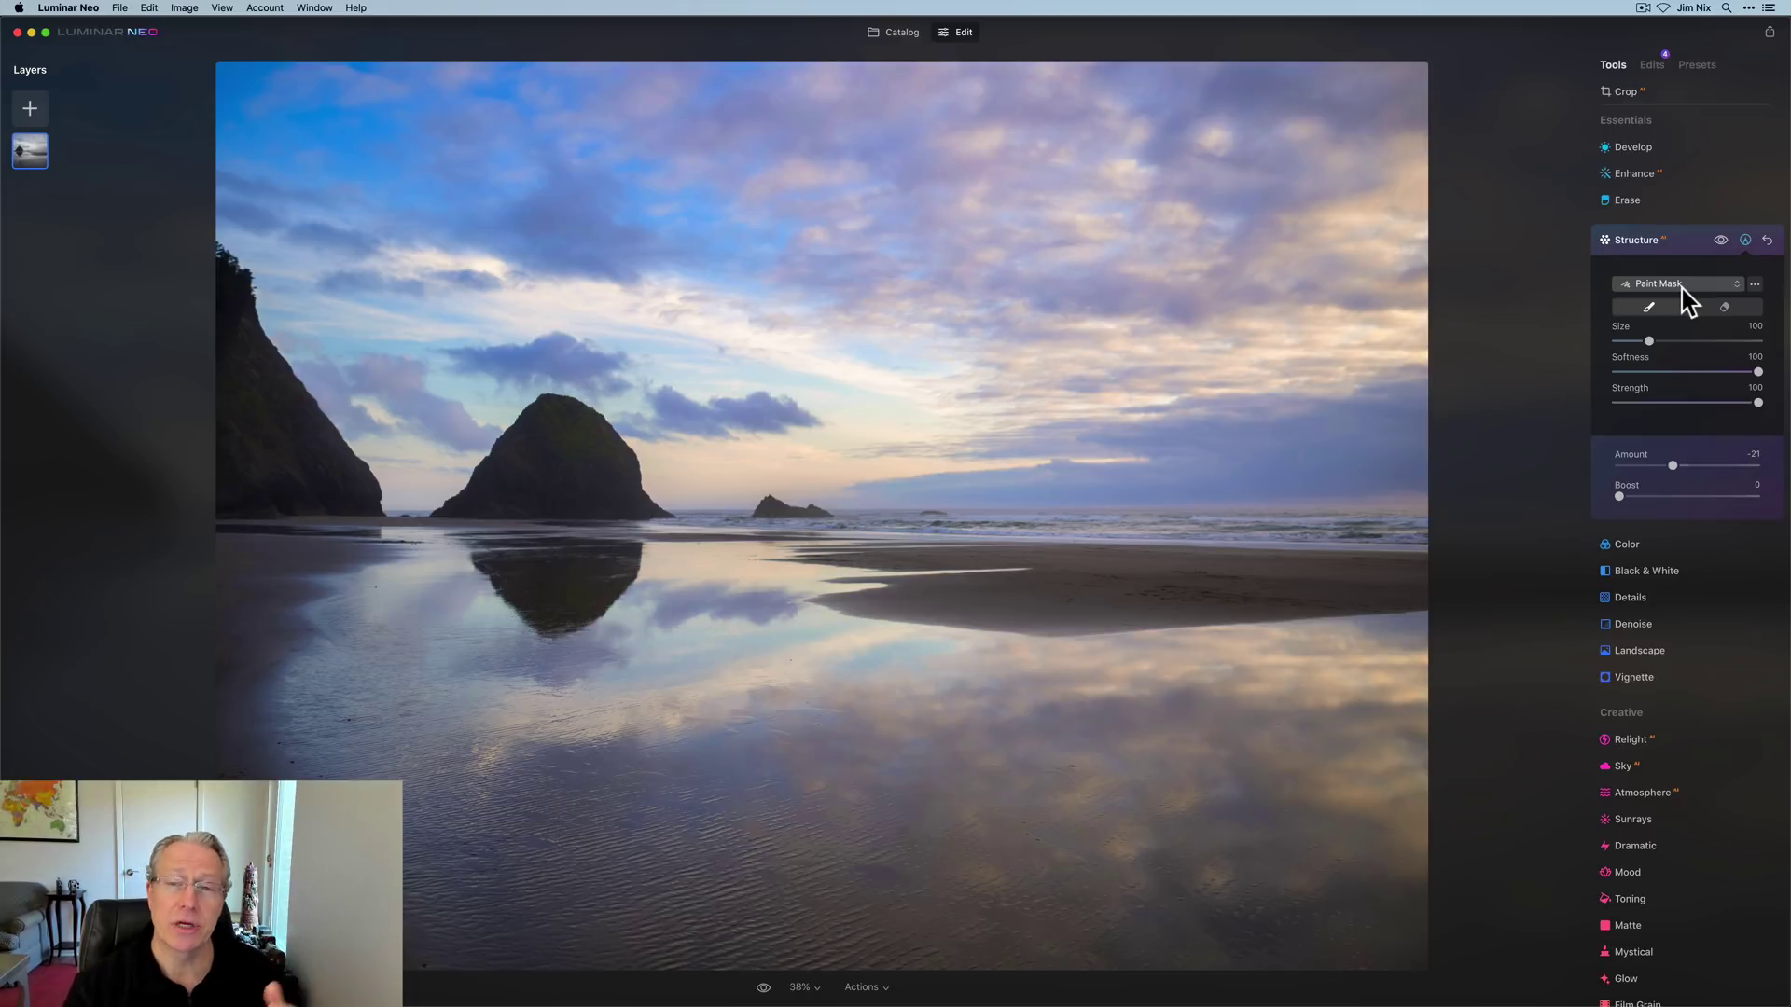
Review the other mask types and the extra mask options such as Fill, Invert and Clear
click(1682, 285)
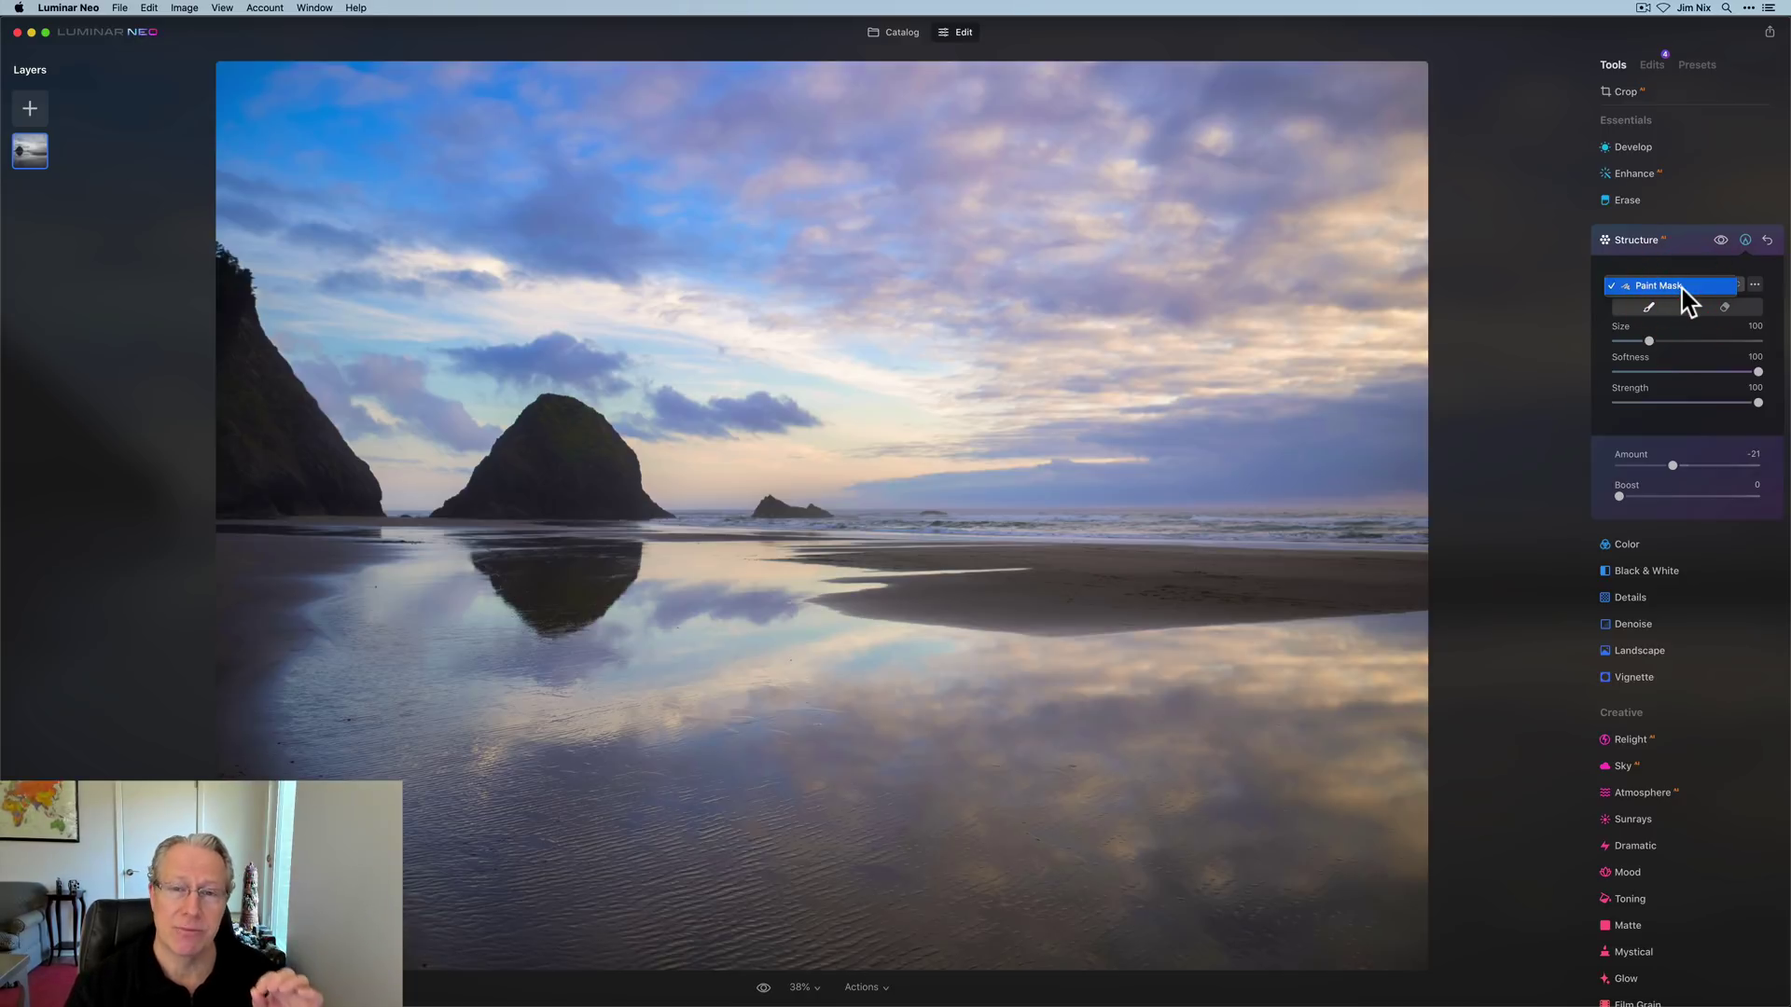
click(1755, 285)
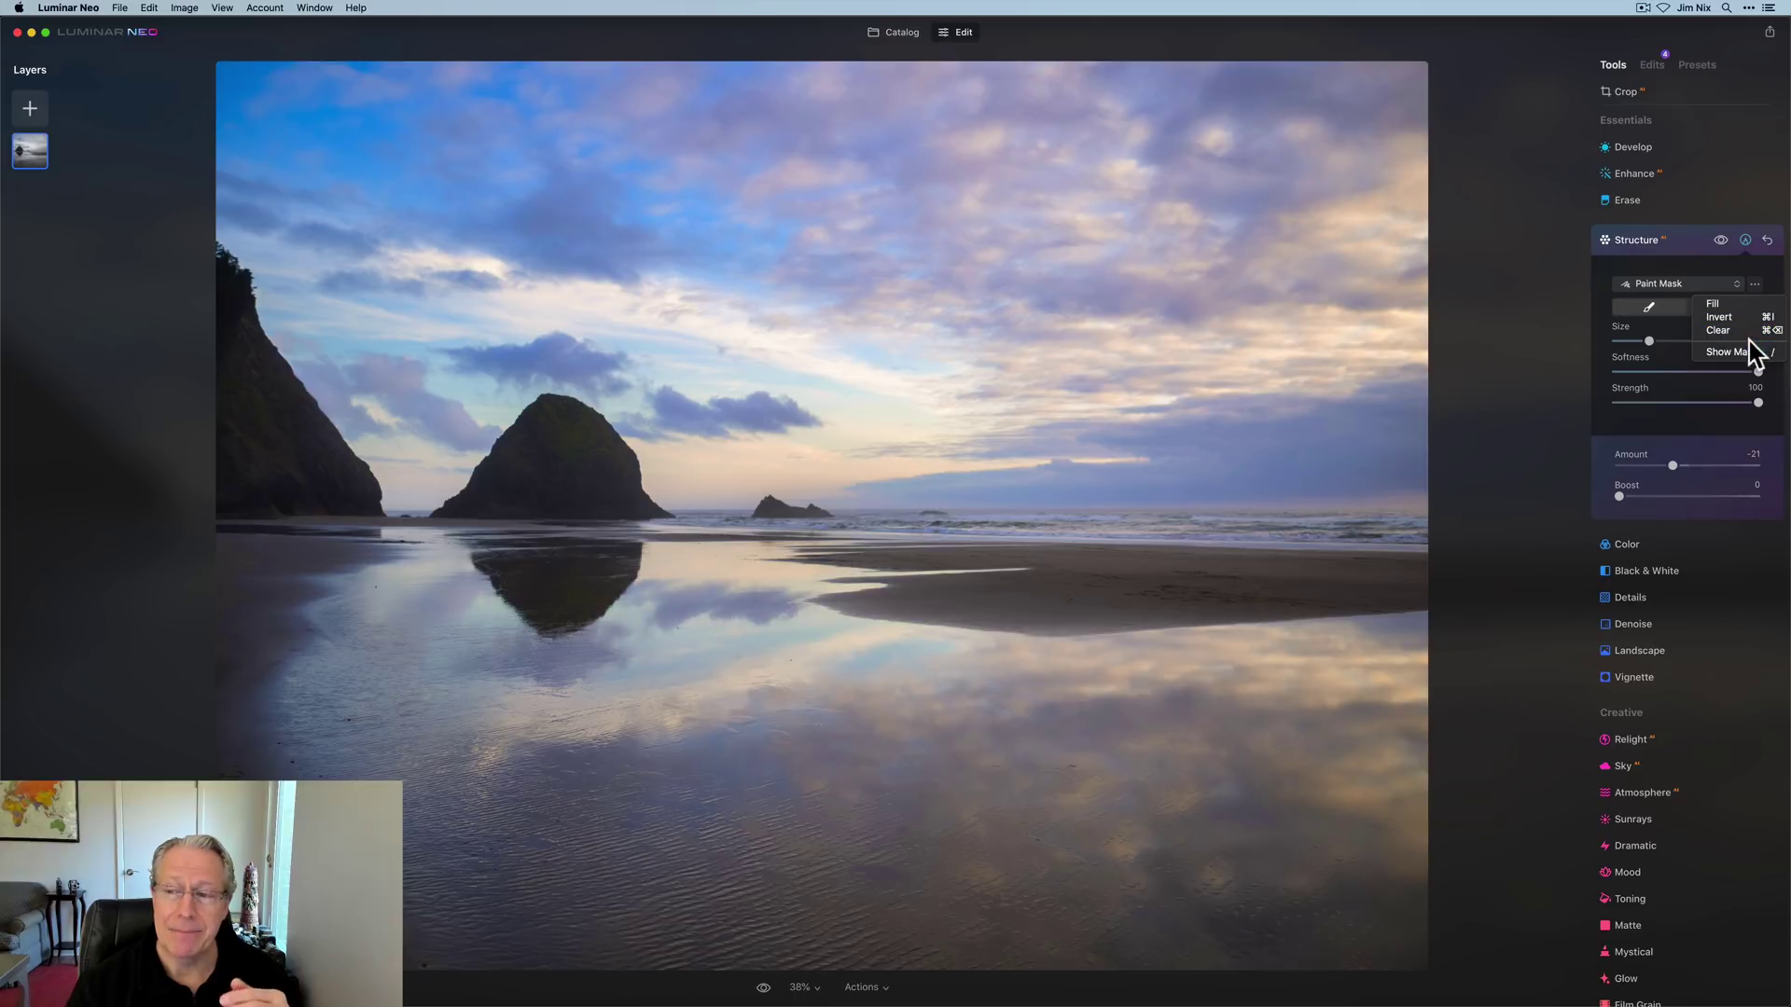
click(1755, 284)
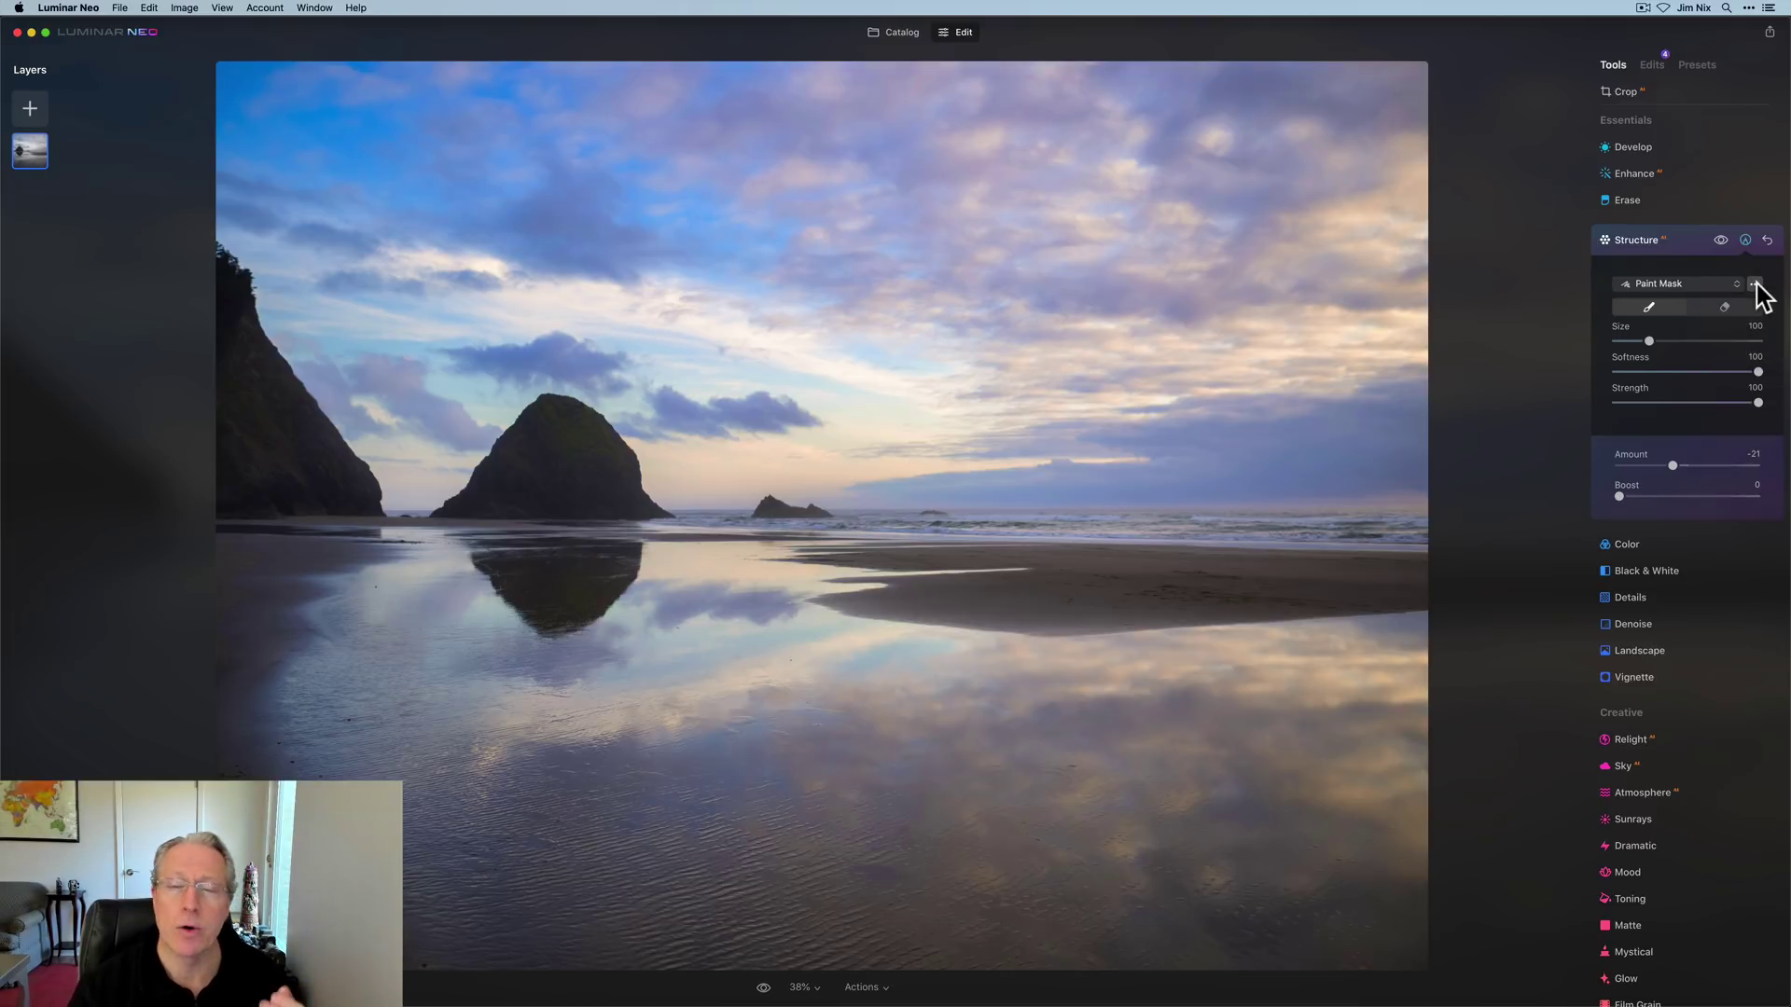
click(1642, 240)
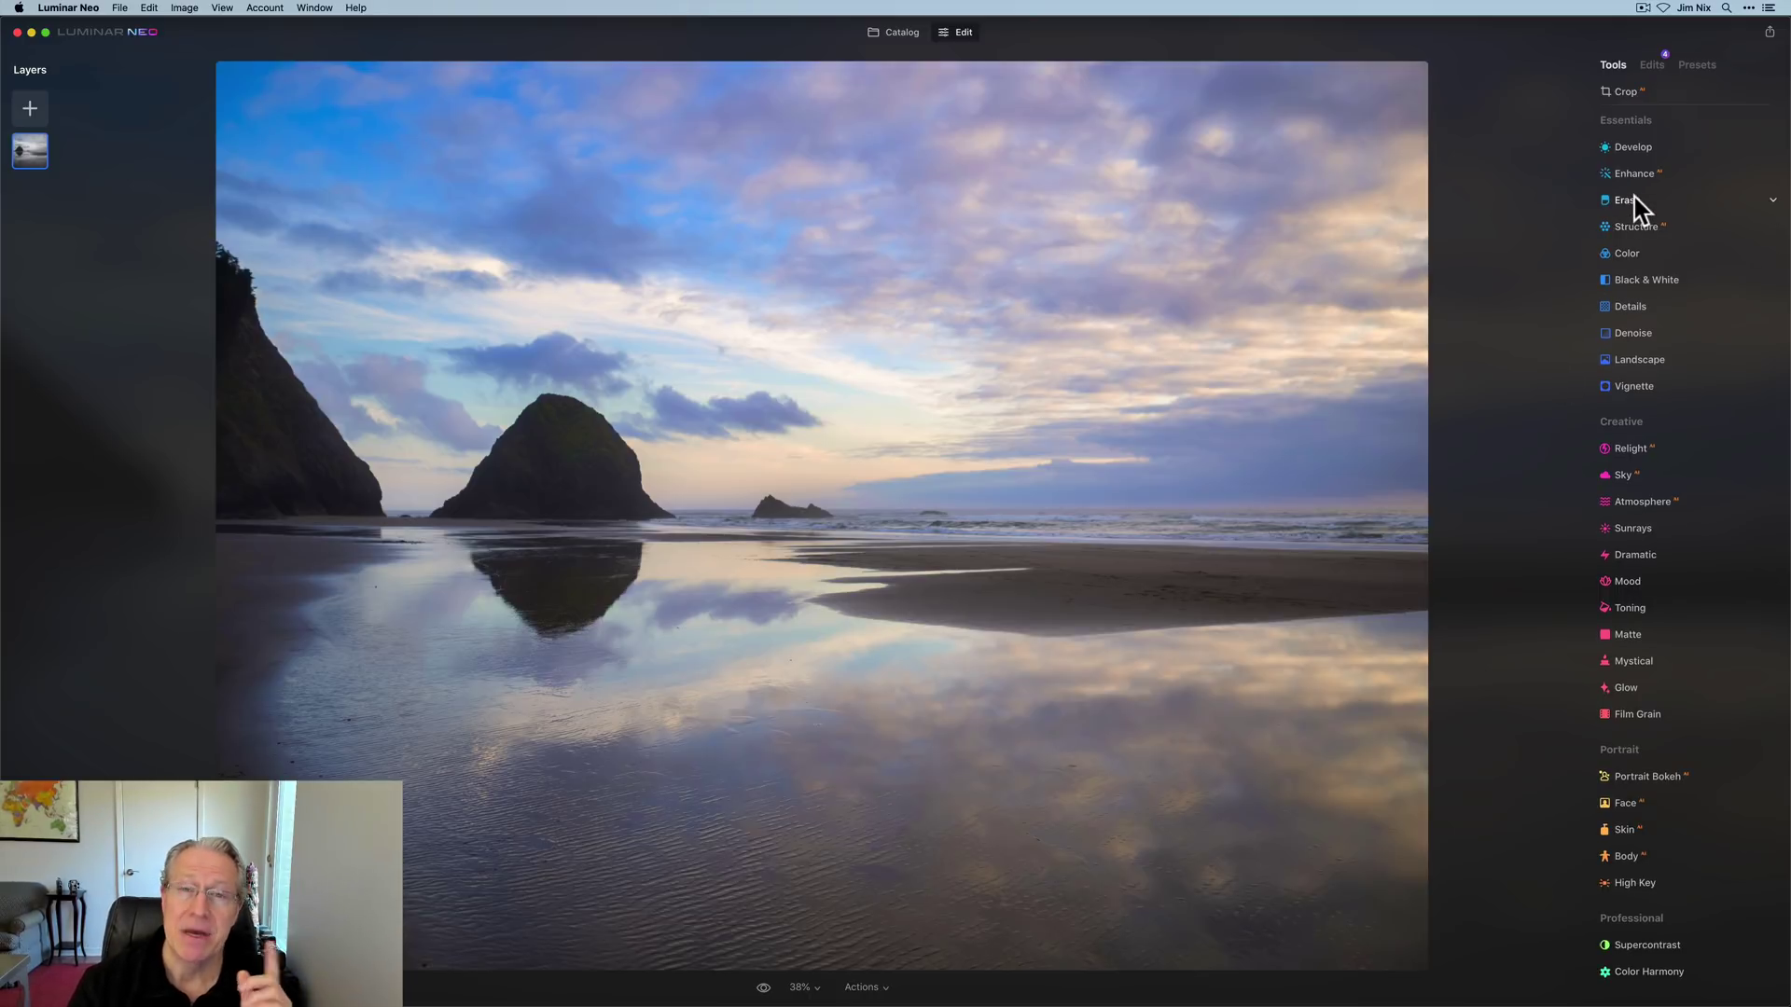
Expand and then collapse the Develop adjustments on the beach photo
click(1634, 147)
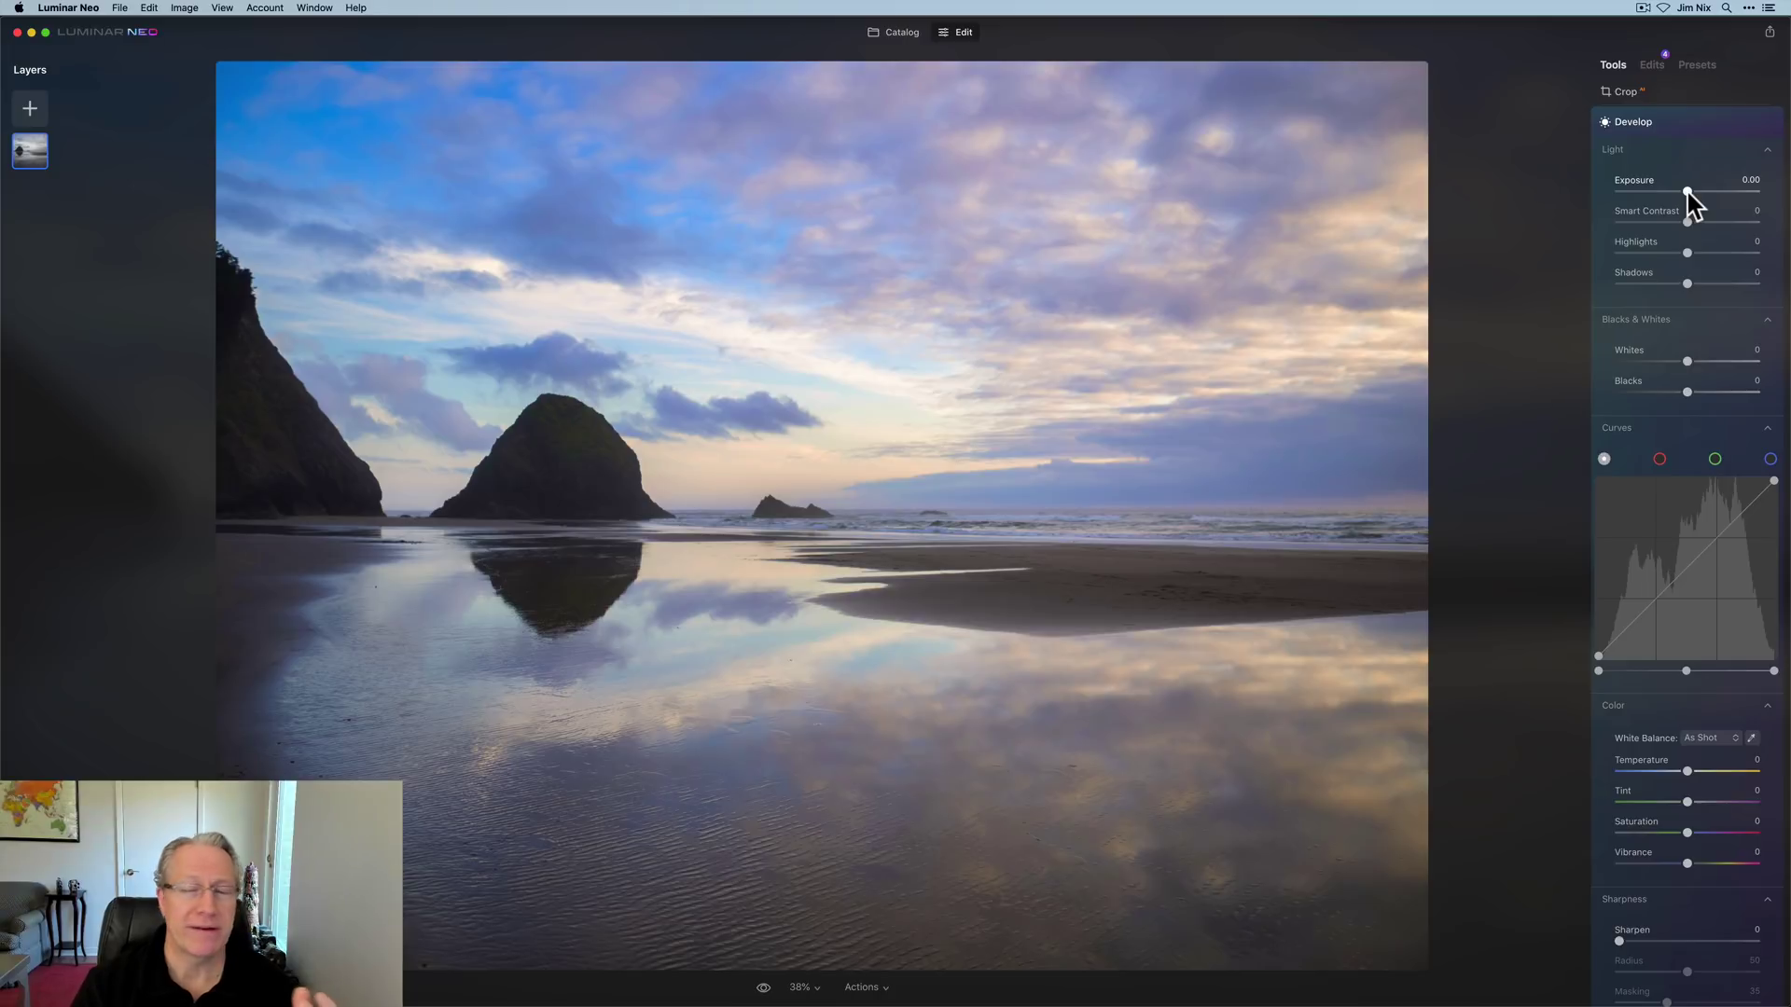
click(1664, 123)
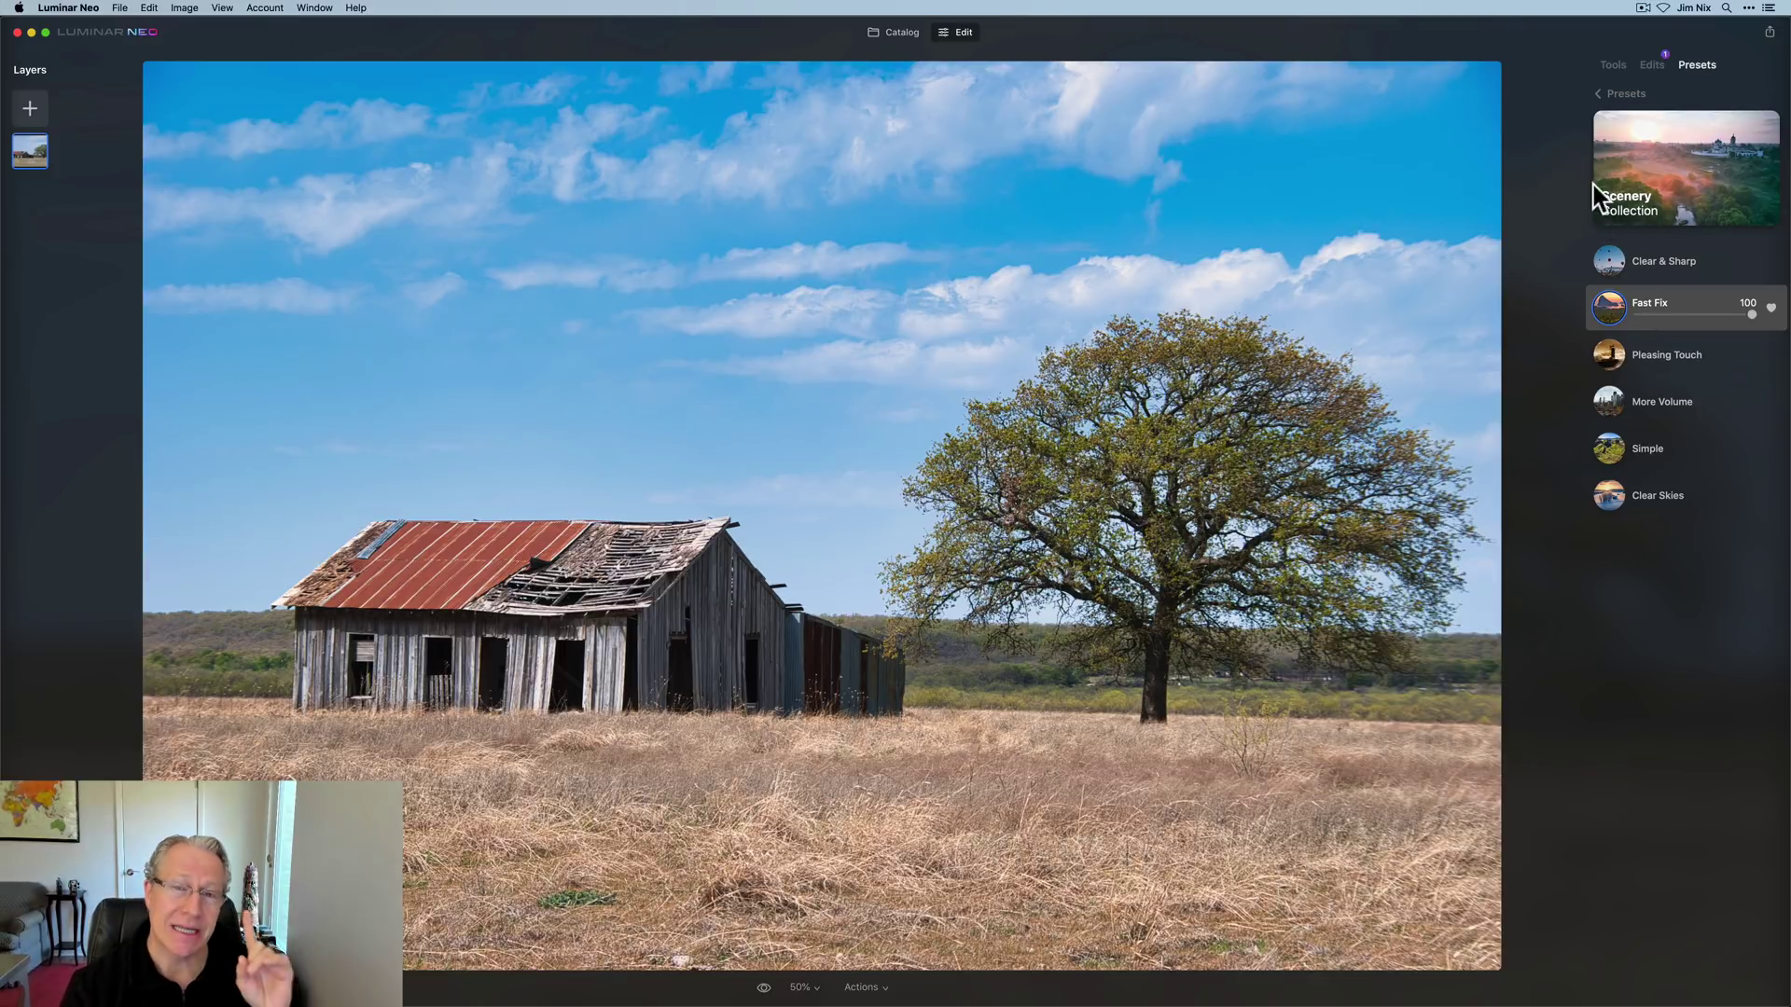
Set the barn photo's Fast Fix preset Amount to 0 from the applied edits list
click(1658, 64)
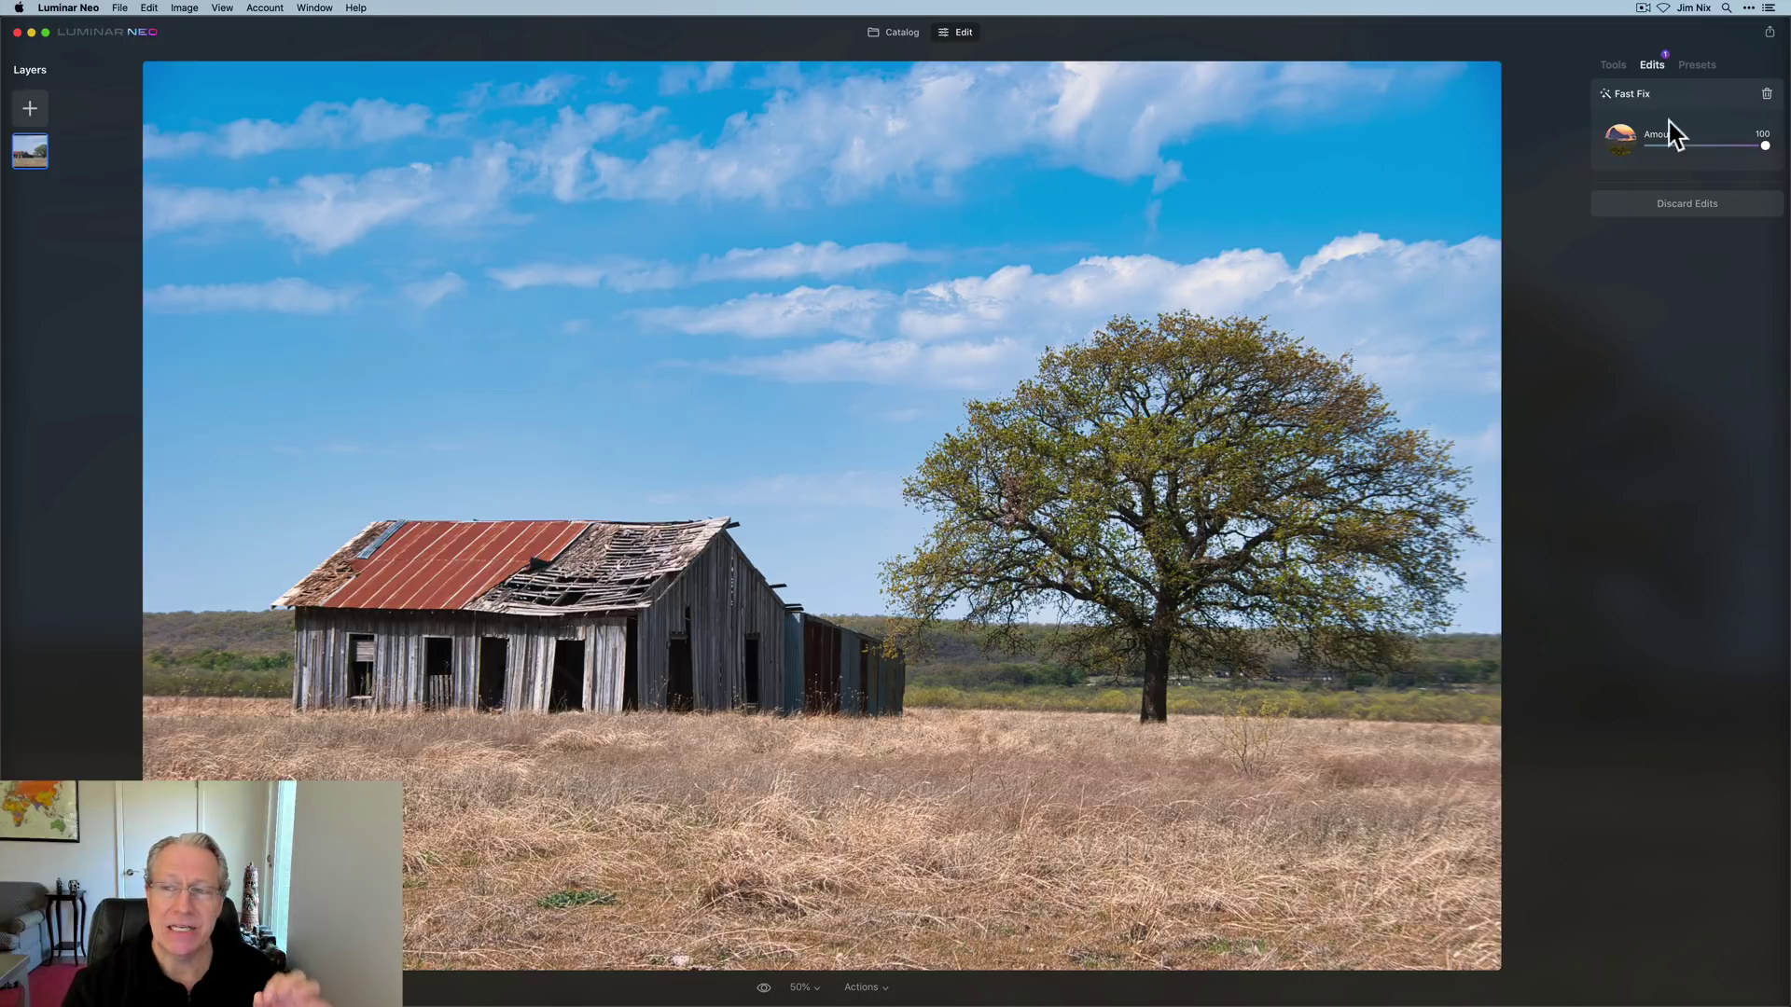
click(1613, 67)
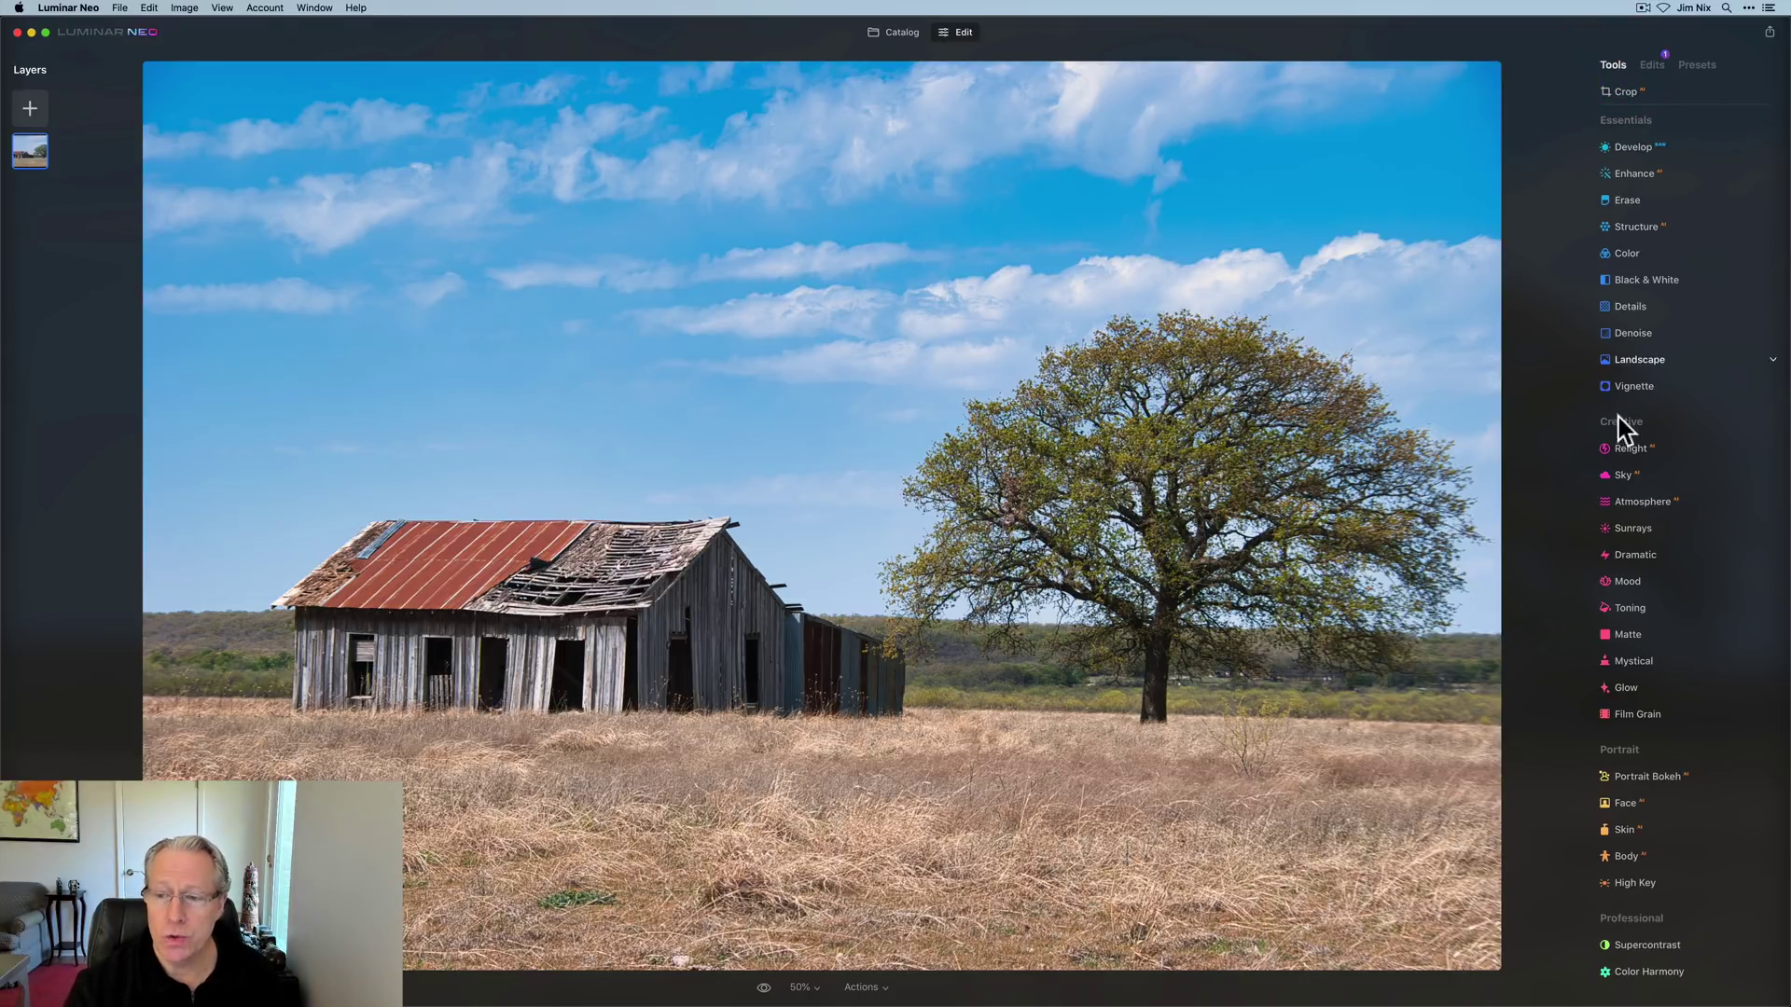
click(1652, 65)
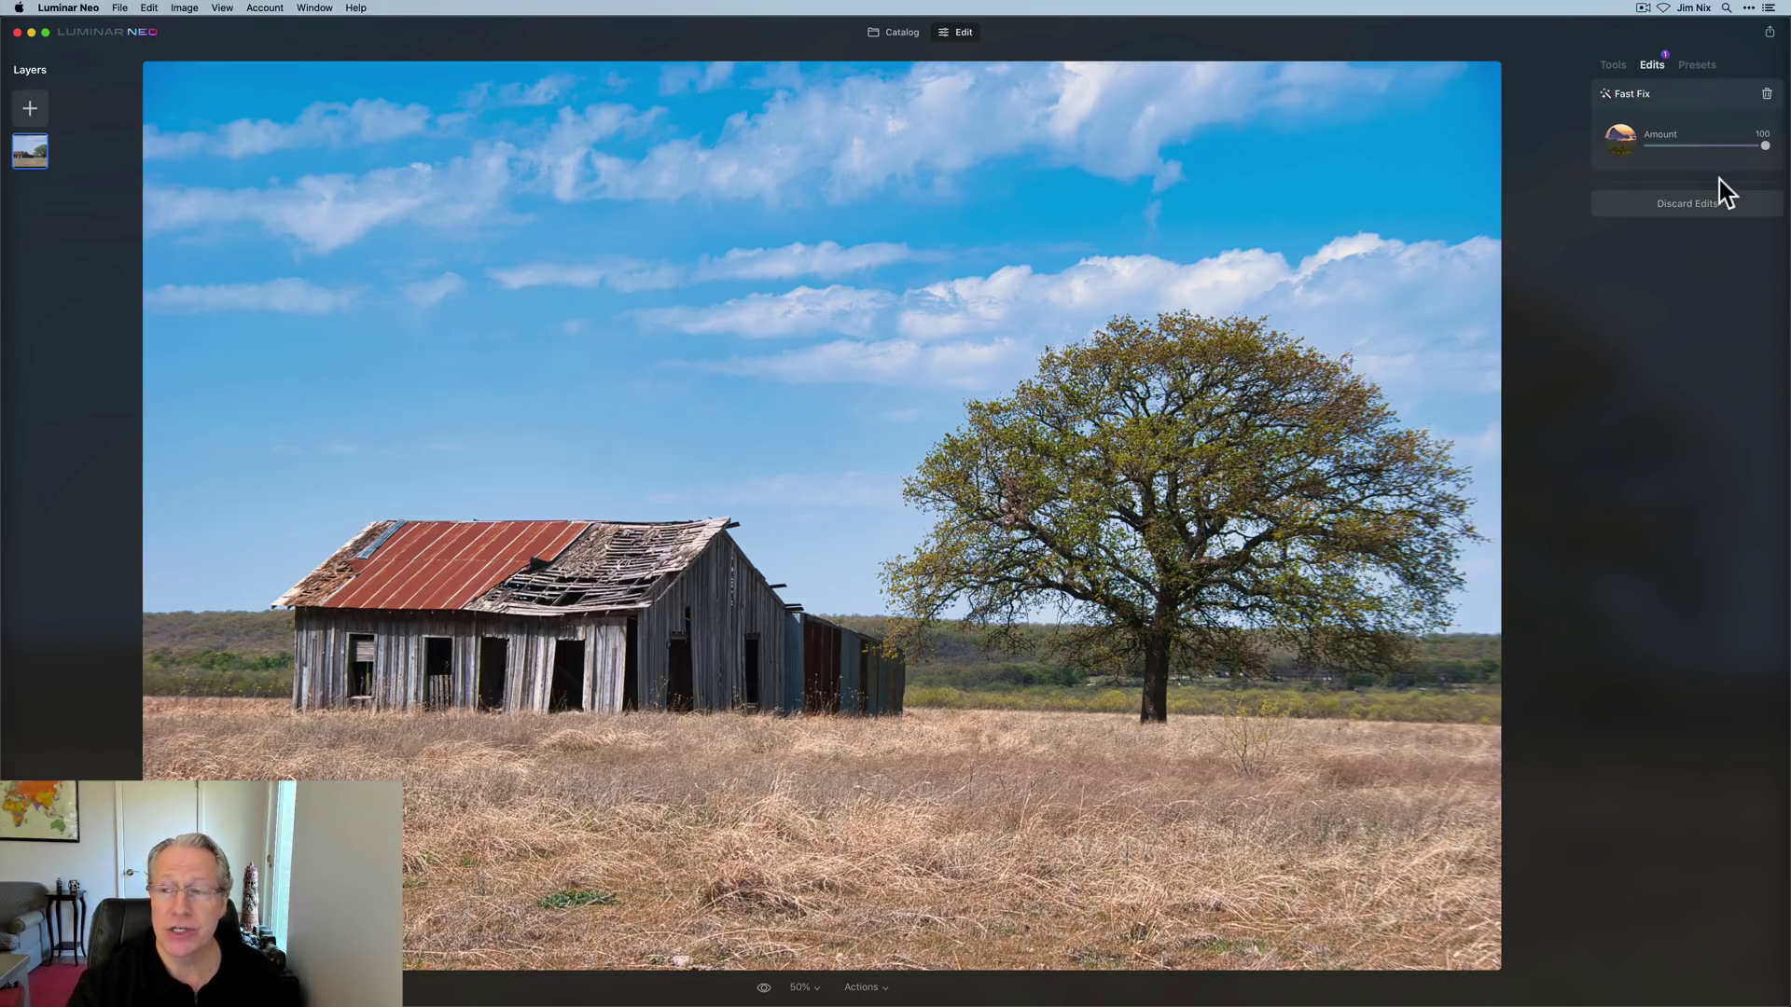
click(1632, 157)
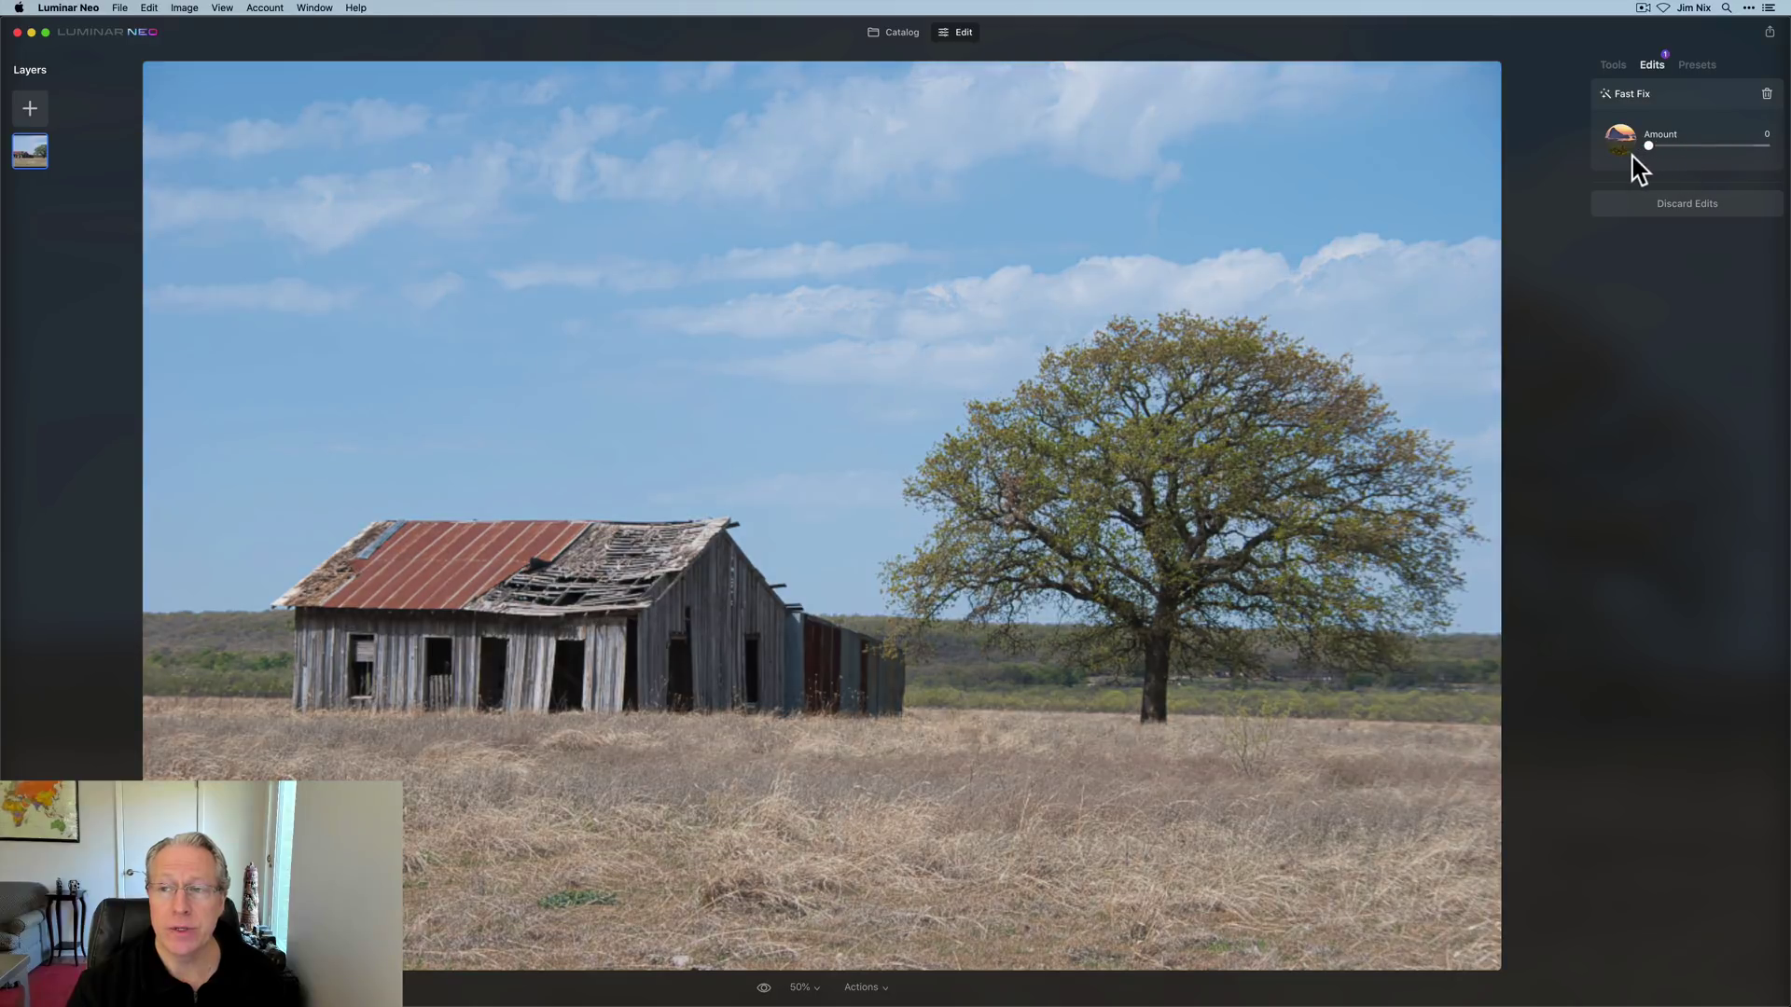